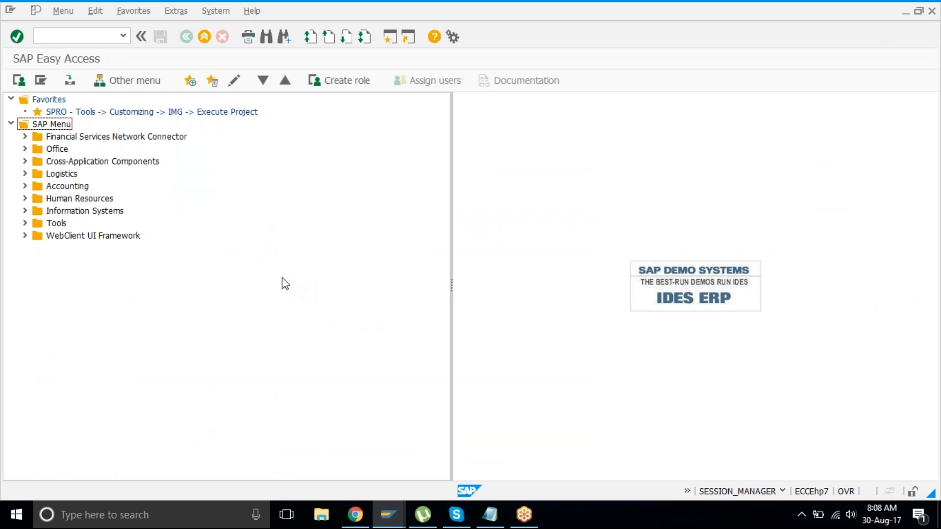
# Step: Expand the Accounting, Financial Accounting and General Ledger branches of the SAP menu
pyautogui.click(53, 175)
pyautogui.click(54, 187)
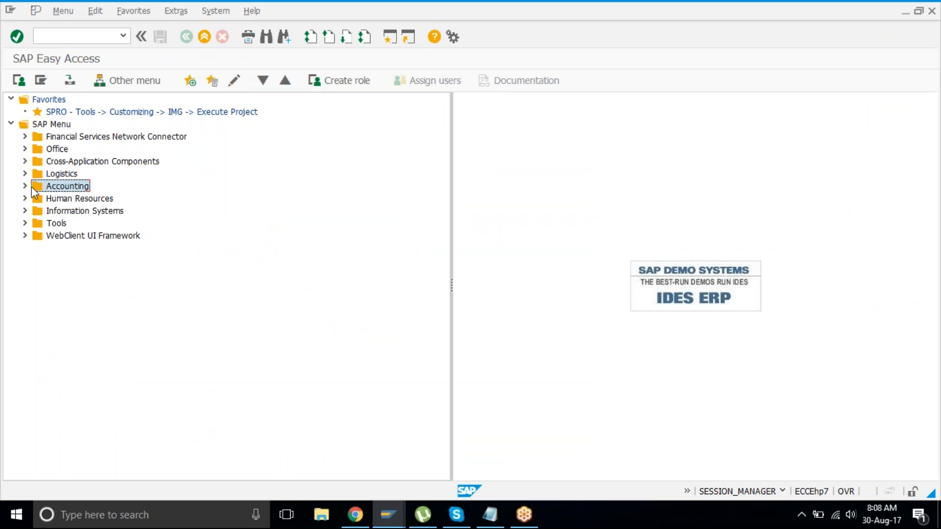
pyautogui.click(24, 187)
pyautogui.click(39, 198)
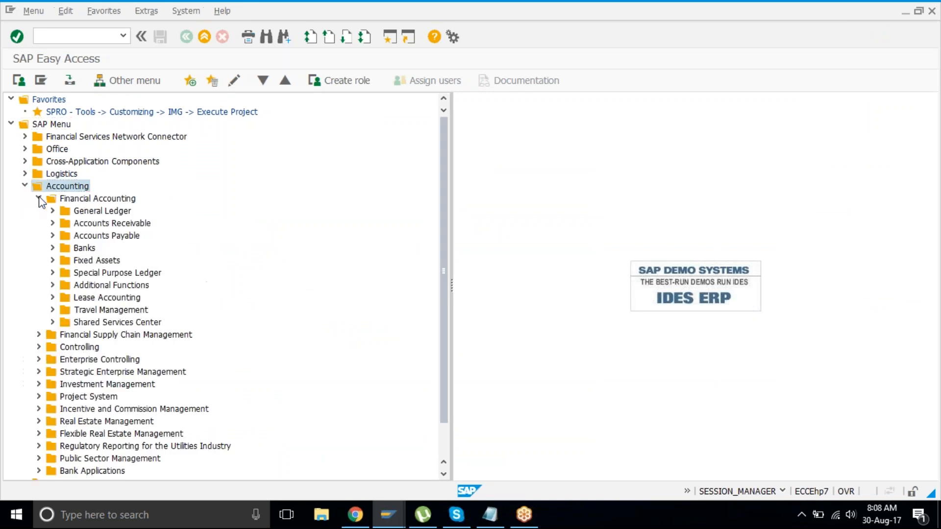
pyautogui.click(96, 201)
pyautogui.click(96, 208)
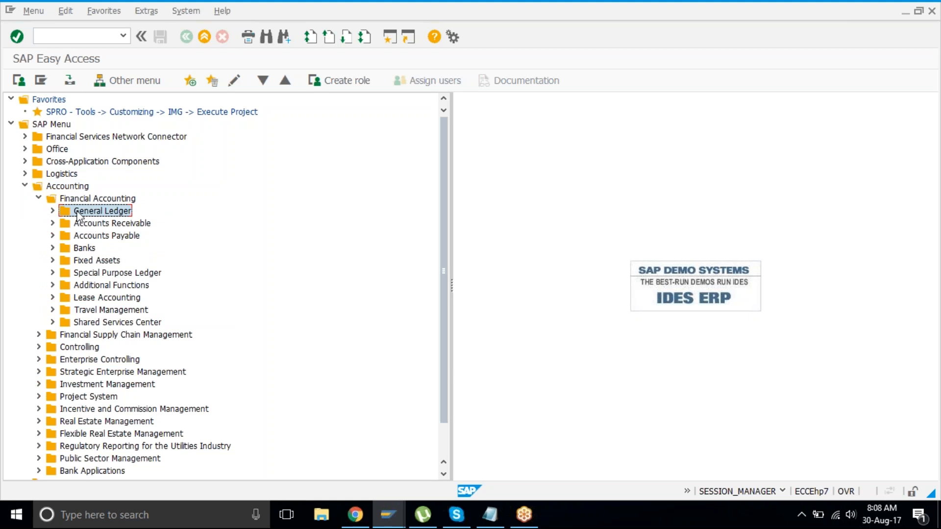
pyautogui.click(52, 211)
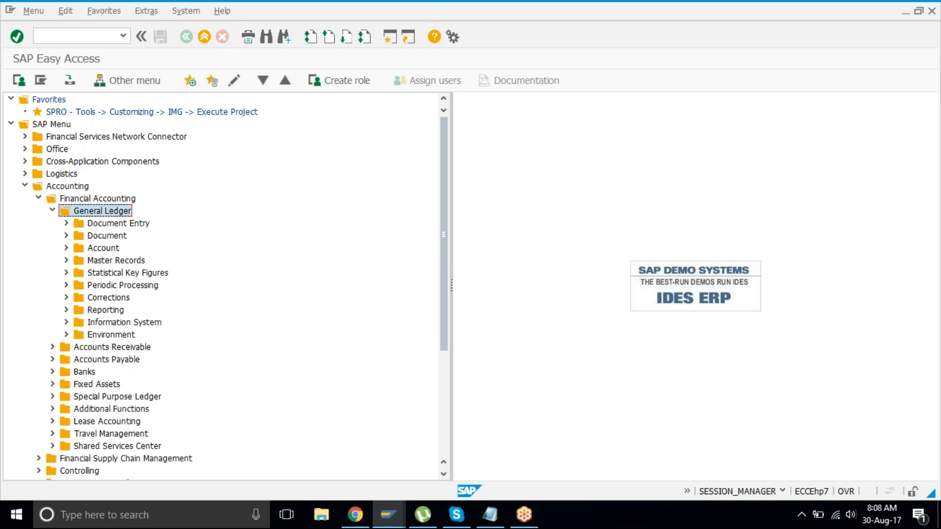
# Step: Open the Document Entry folder and locate the FB50 and F-02 transactions
pyautogui.click(102, 225)
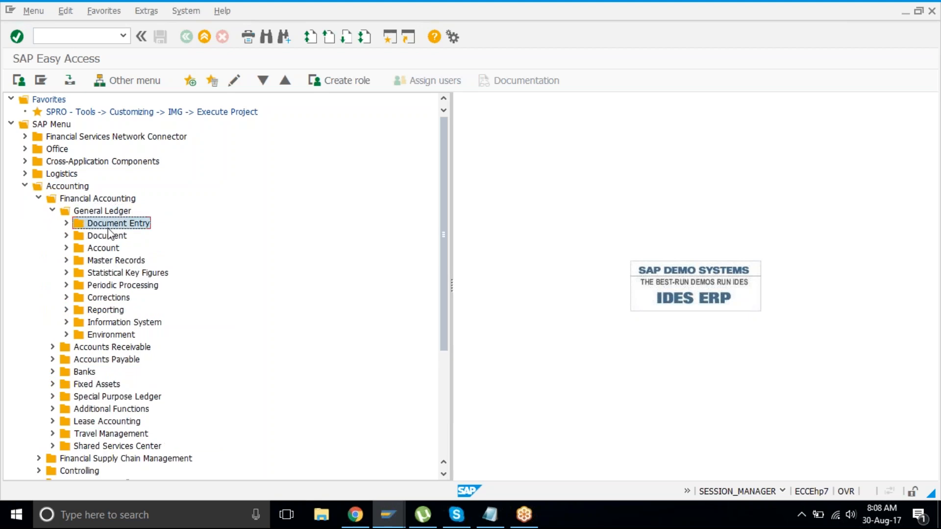
pyautogui.click(67, 223)
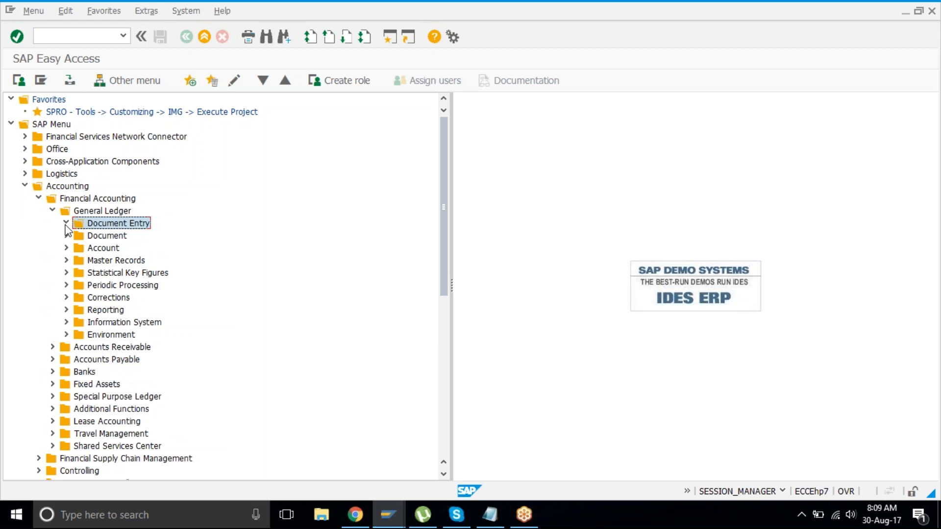
pyautogui.click(136, 237)
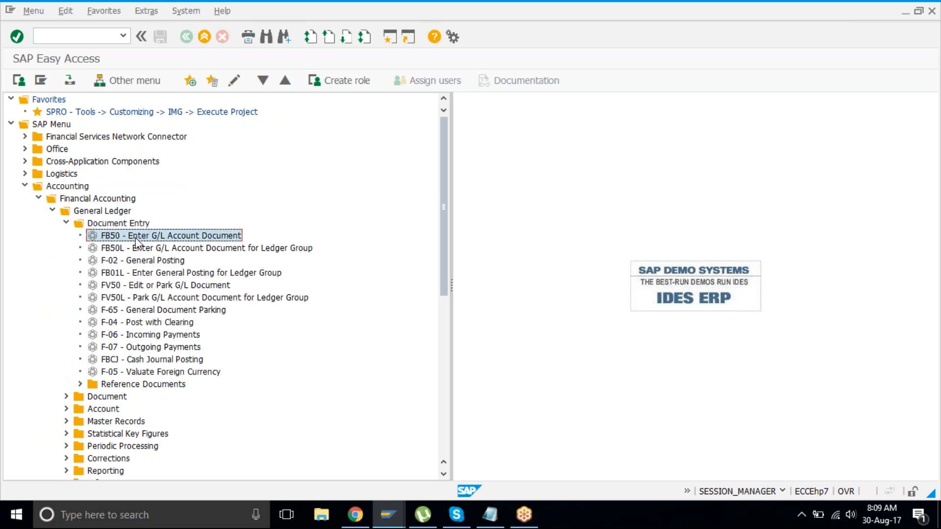
pyautogui.click(160, 264)
pyautogui.click(178, 237)
pyautogui.click(180, 264)
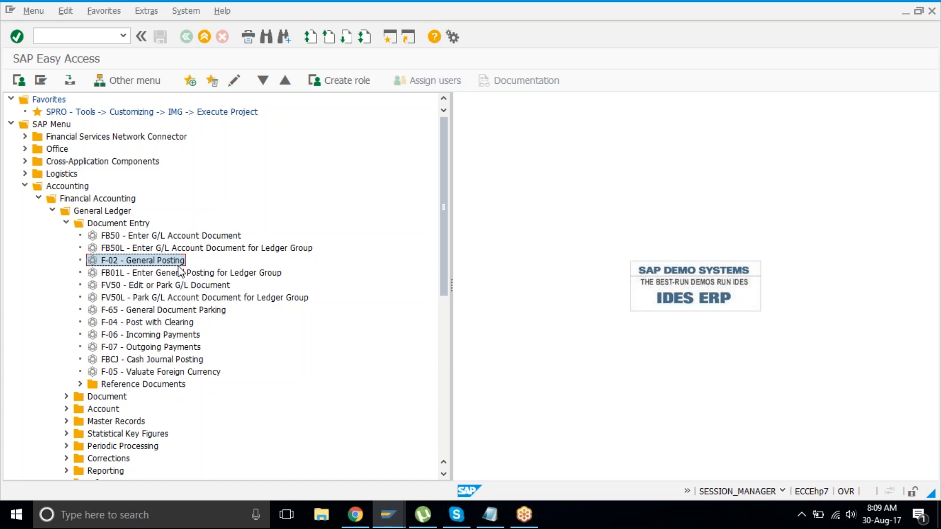
pyautogui.click(206, 238)
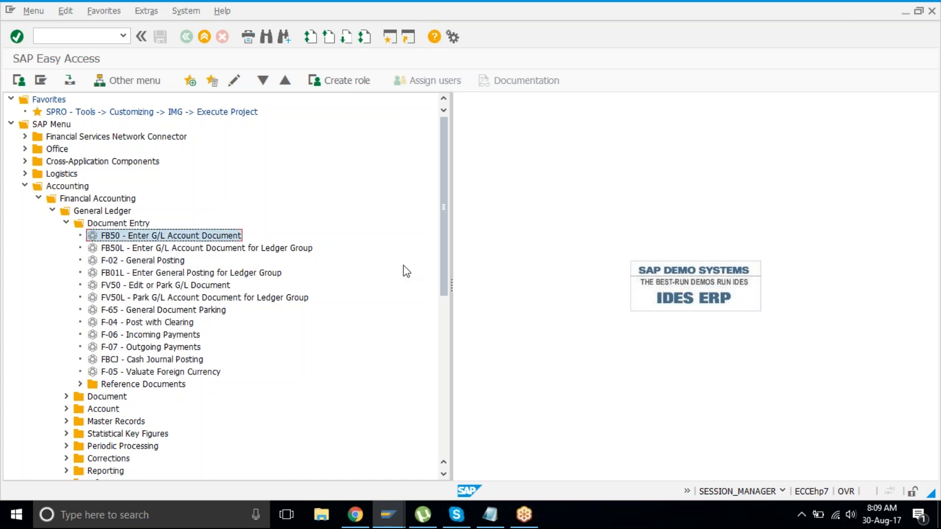
pyautogui.click(816, 514)
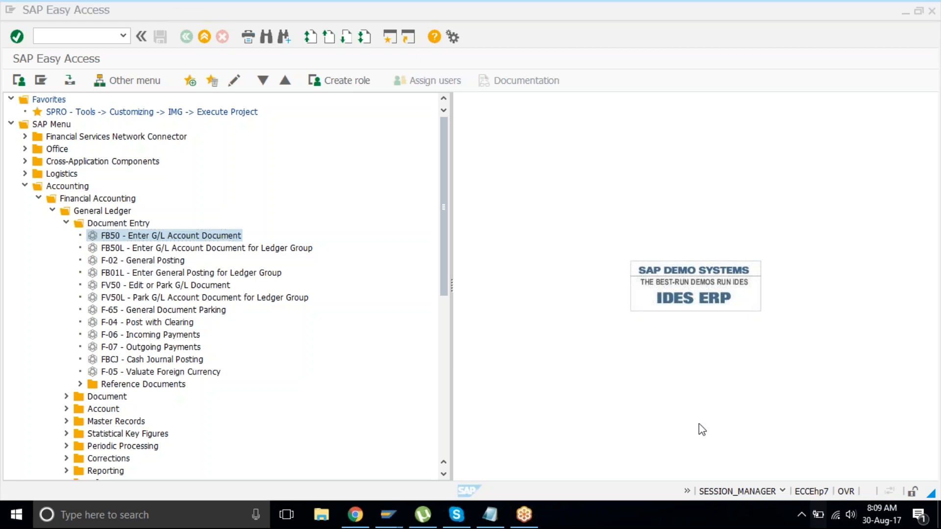
pyautogui.click(557, 286)
# Step: Launch FB50 – Enter G/L Account Document
pyautogui.doubleClick(111, 239)
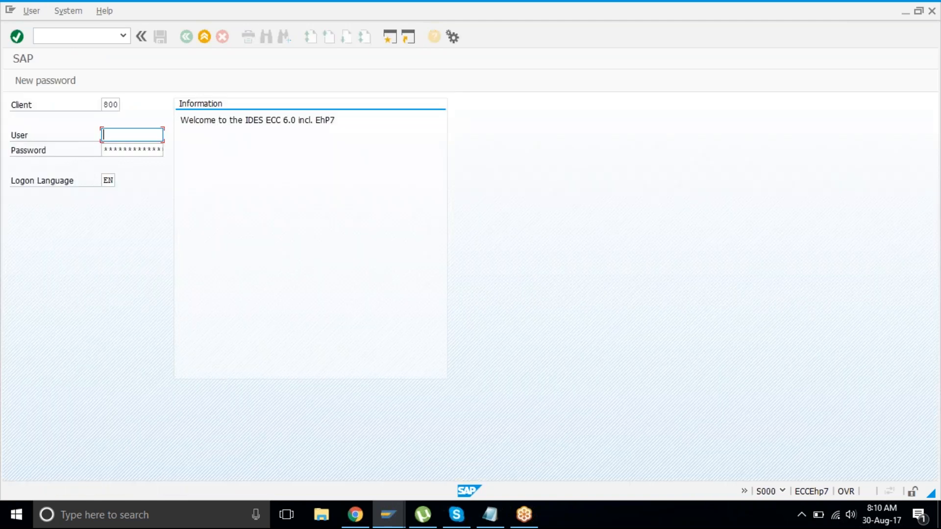
# Step: Log on to client 800 with the suggested user name and the account password
pyautogui.write('a')
pyautogui.press('BackSpace')
pyautogui.write('f')
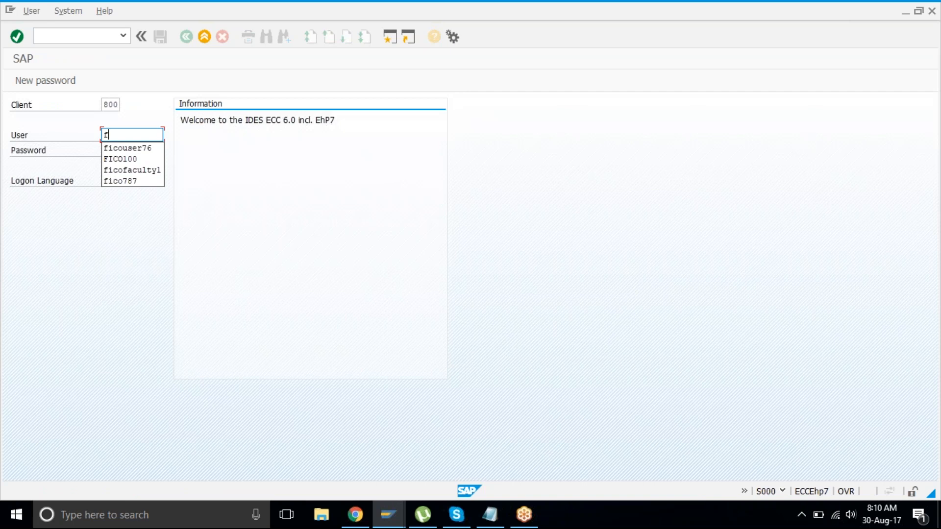
pyautogui.press('Down')
pyautogui.press('Tab')
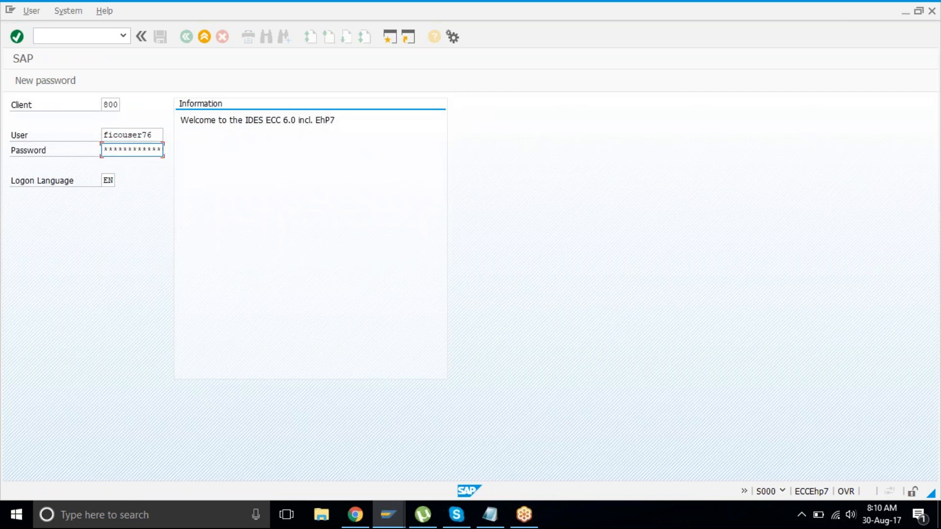
pyautogui.write('********')
pyautogui.press('Return')
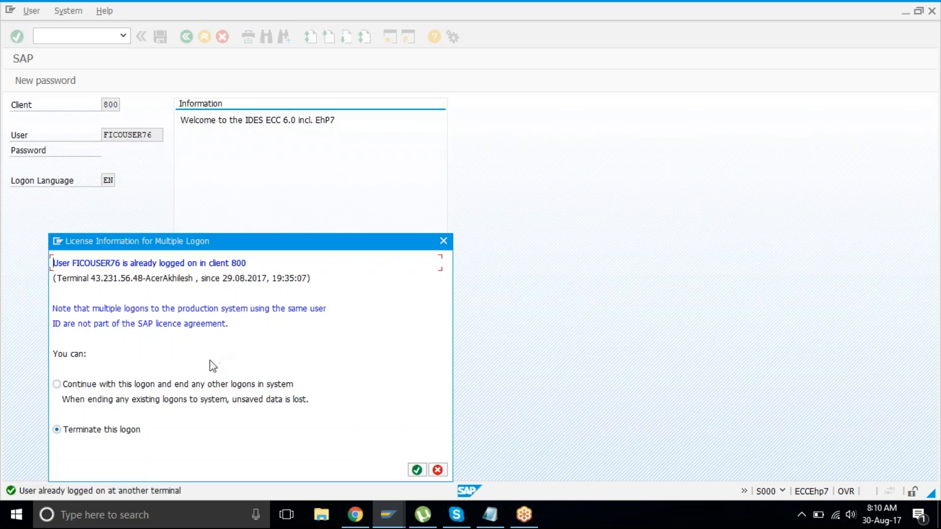
# Step: Continue the logon and end the other active session
pyautogui.click(204, 385)
pyautogui.press('Return')
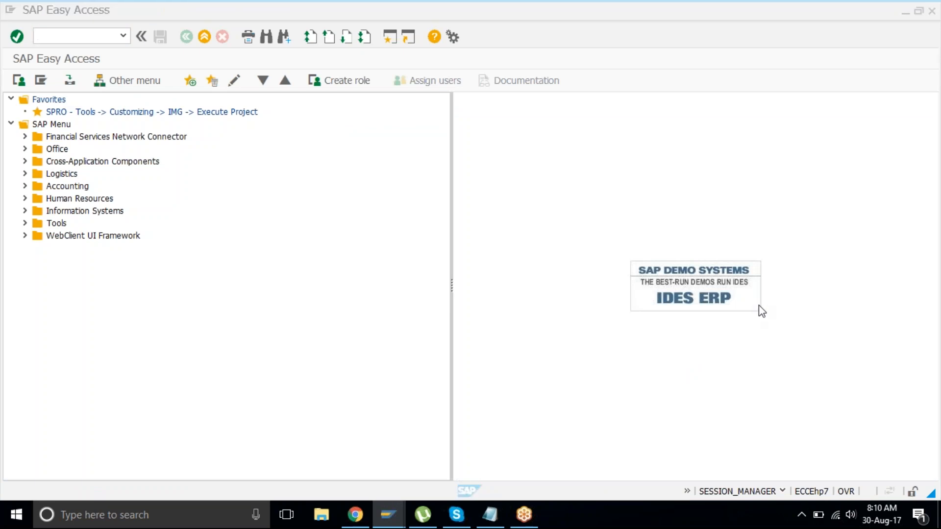
pyautogui.click(461, 261)
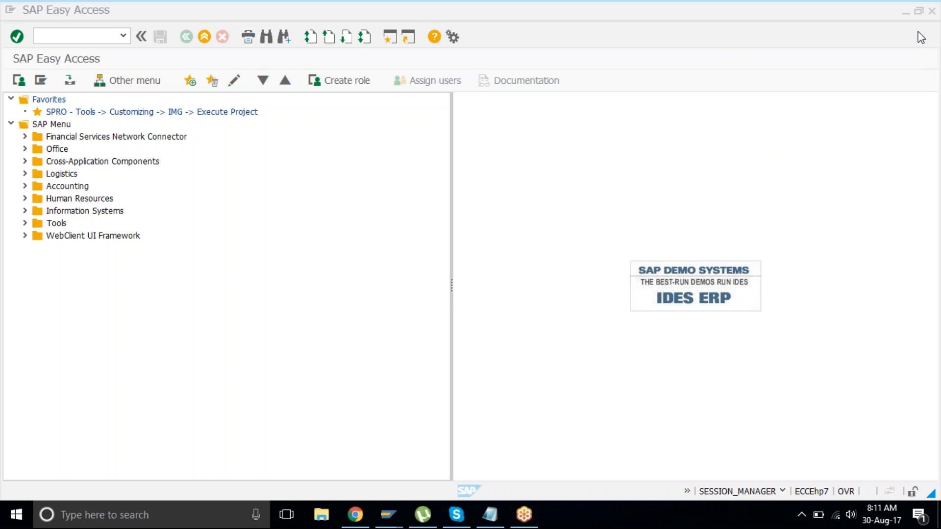
# Step: Expand Accounting, Financial Accounting and General Ledger in the menu tree
pyautogui.click(422, 190)
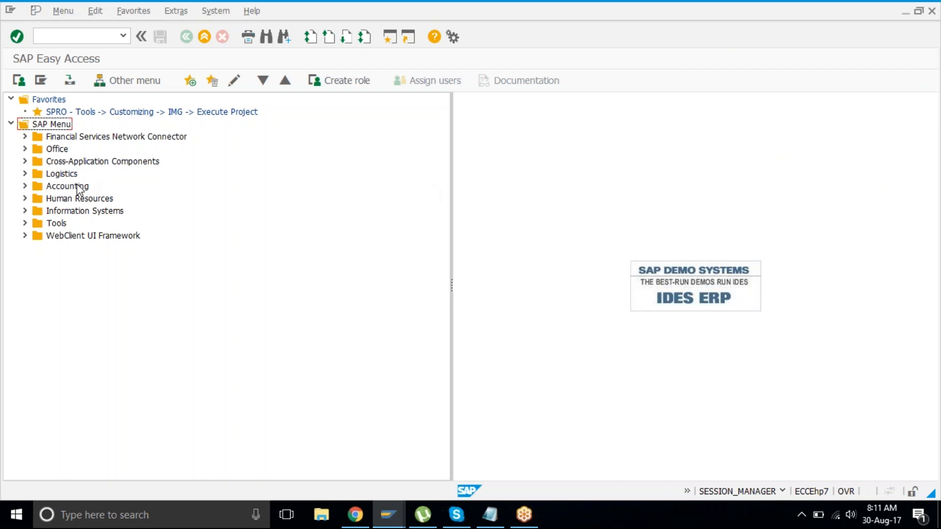
pyautogui.click(68, 186)
pyautogui.doubleClick(77, 186)
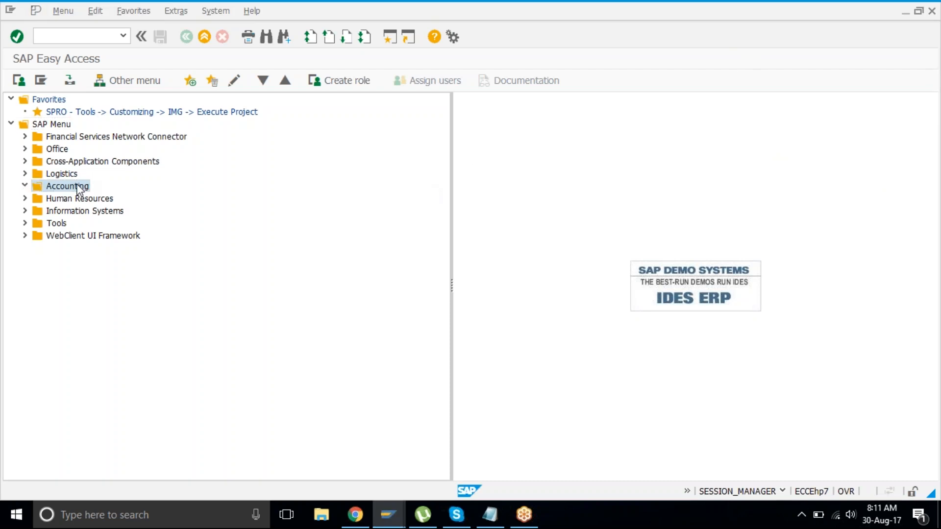
pyautogui.press('Down')
pyautogui.press('Right')
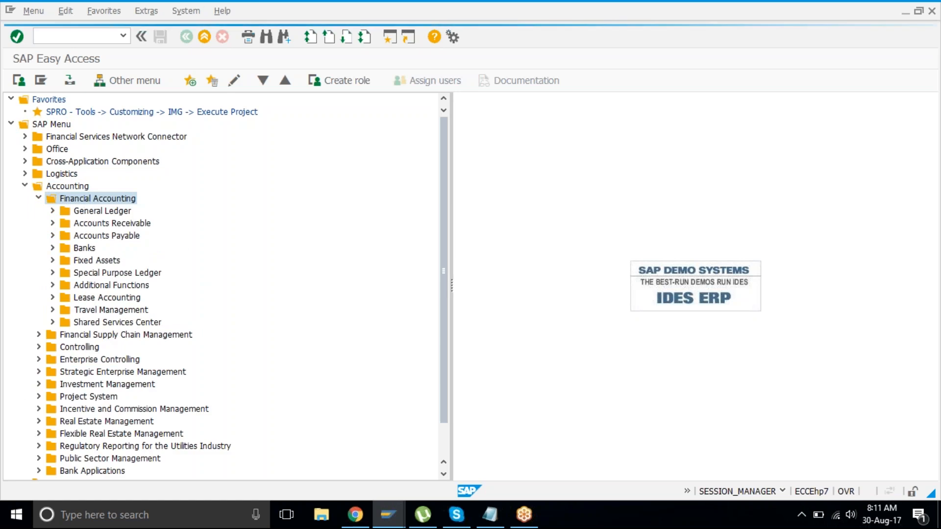
pyautogui.press('Down')
pyautogui.press('Right')
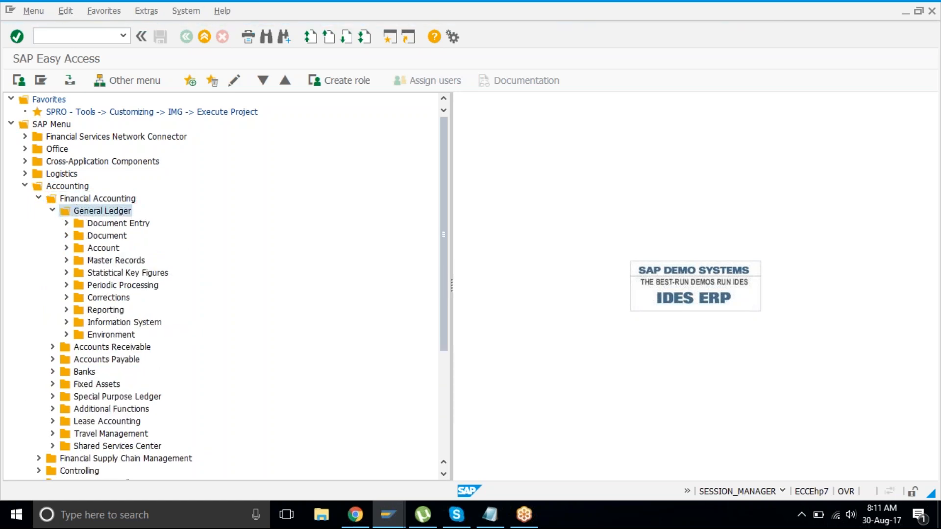
# Step: Open Document Entry and step through FB50 and F-02 General Posting
pyautogui.press('Down')
pyautogui.press('Right')
pyautogui.press('Down')
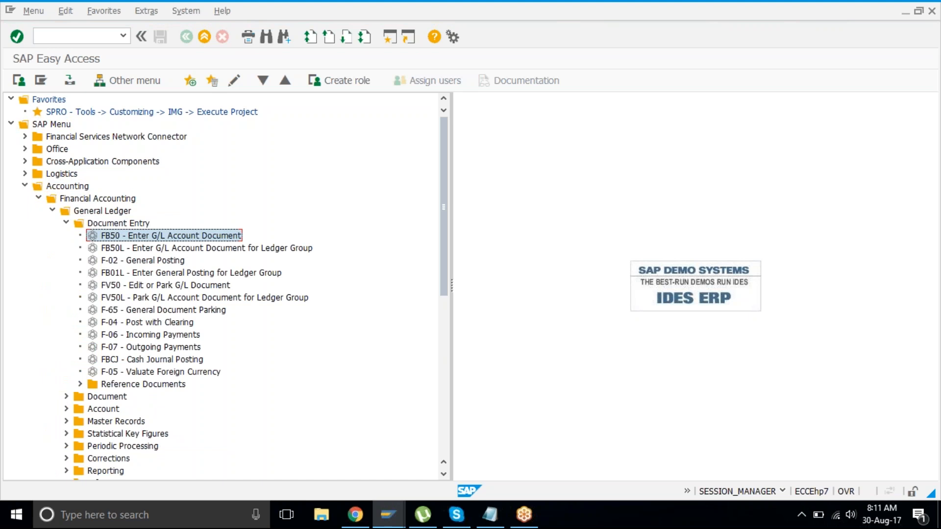
pyautogui.press('Down')
pyautogui.press('Up')
pyautogui.press('Down')
pyautogui.press('Down')
pyautogui.press('Up')
pyautogui.press('Up')
pyautogui.click(147, 265)
# Step: Start FB50 and enter company code TAT1
pyautogui.doubleClick(180, 239)
pyautogui.write('t')
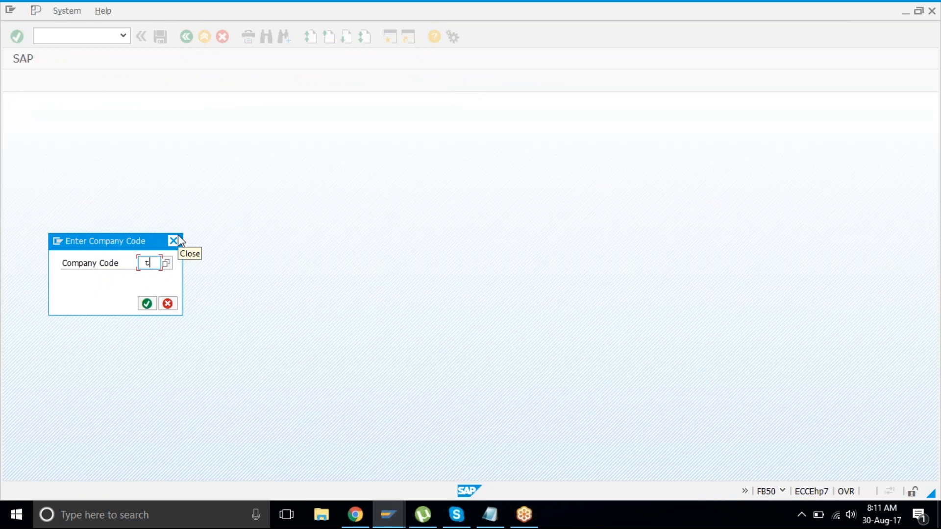
pyautogui.write('atl')
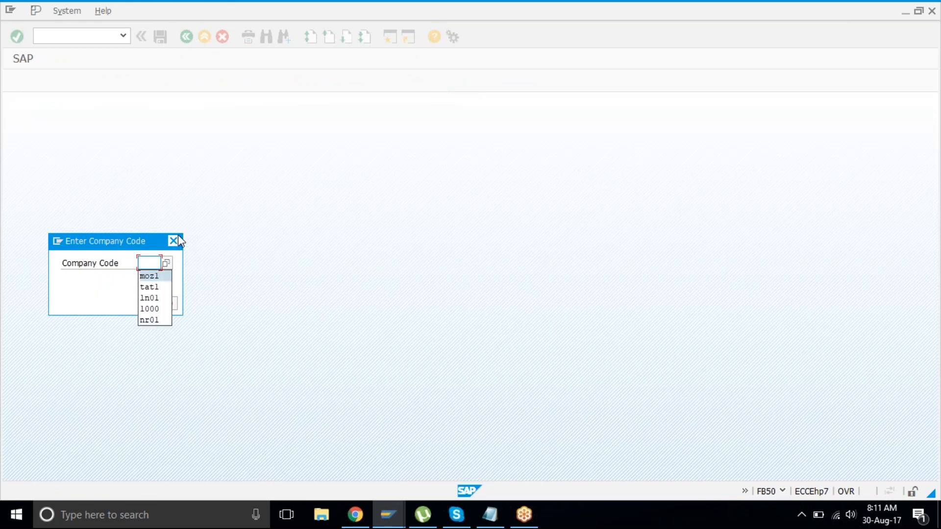
pyautogui.press('Return')
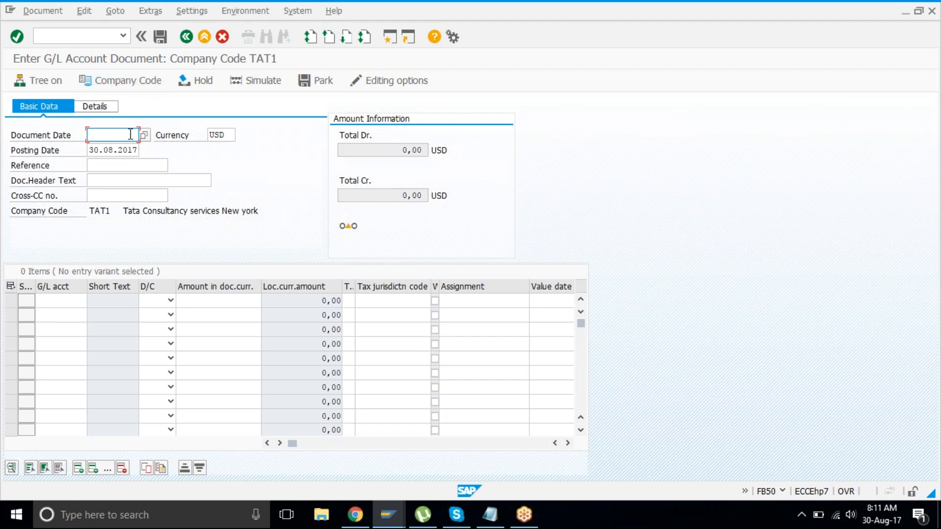
# Step: Set the document date to 30.08.2017, then bring up Notepad for notes
pyautogui.write('30.08.2017')
pyautogui.click(62, 300)
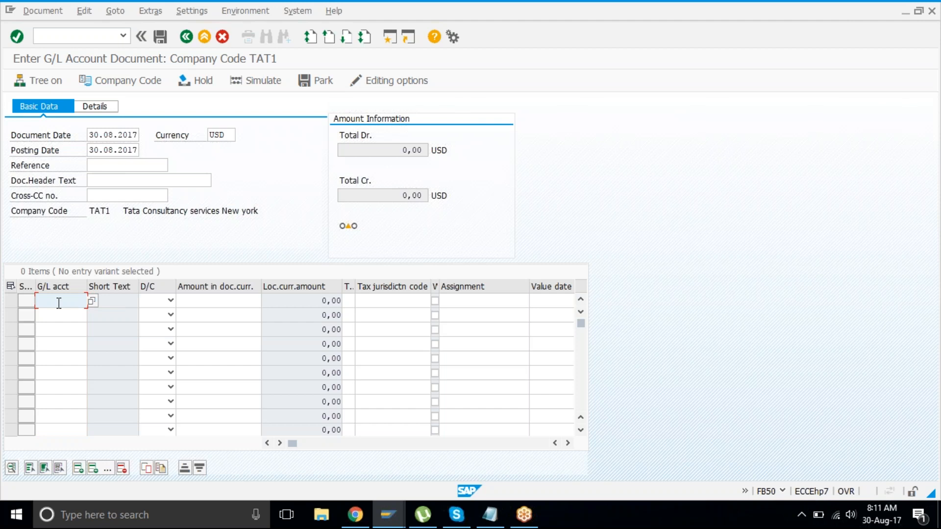
pyautogui.click(485, 519)
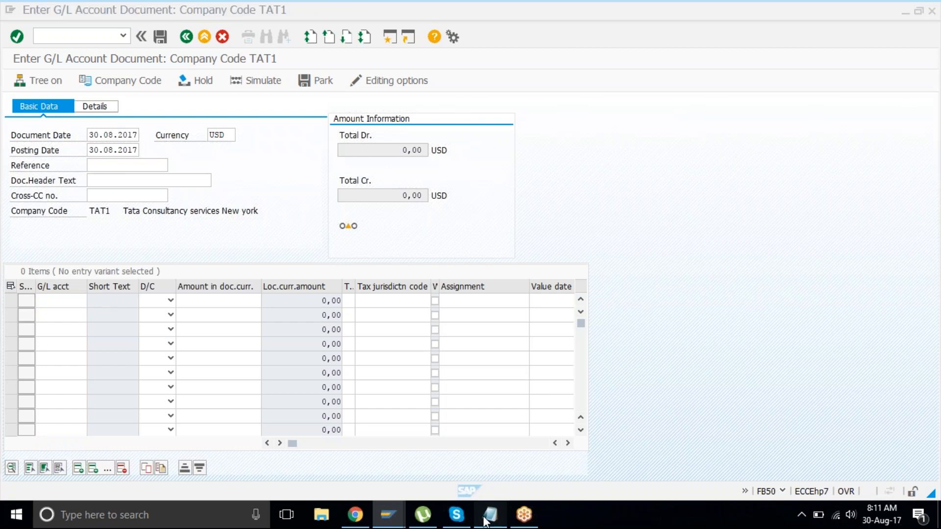
# Step: In Notepad, write 'rent dr' and 'bank cr' on two lines
pyautogui.moveTo(294, 96); pyautogui.dragTo(477, 58)
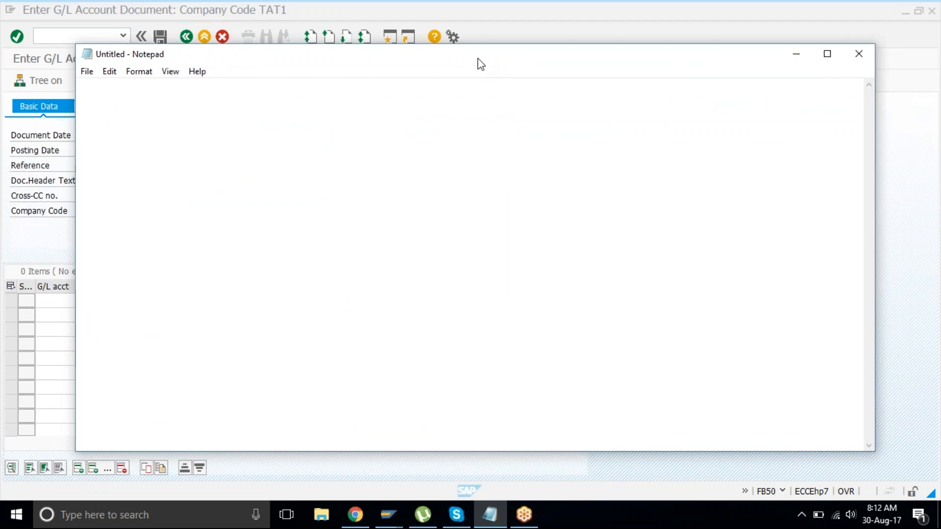
pyautogui.write('rent')
pyautogui.press('Return')
pyautogui.write('bank')
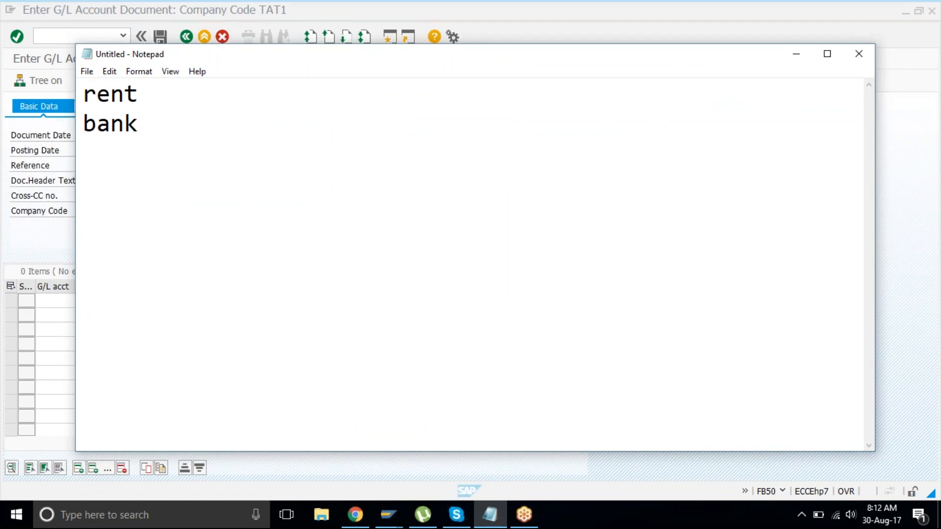
pyautogui.press('Up')
pyautogui.press('Tab')
pyautogui.write('dr')
pyautogui.write('cr')
pyautogui.press('Tab')
pyautogui.press('capslock')
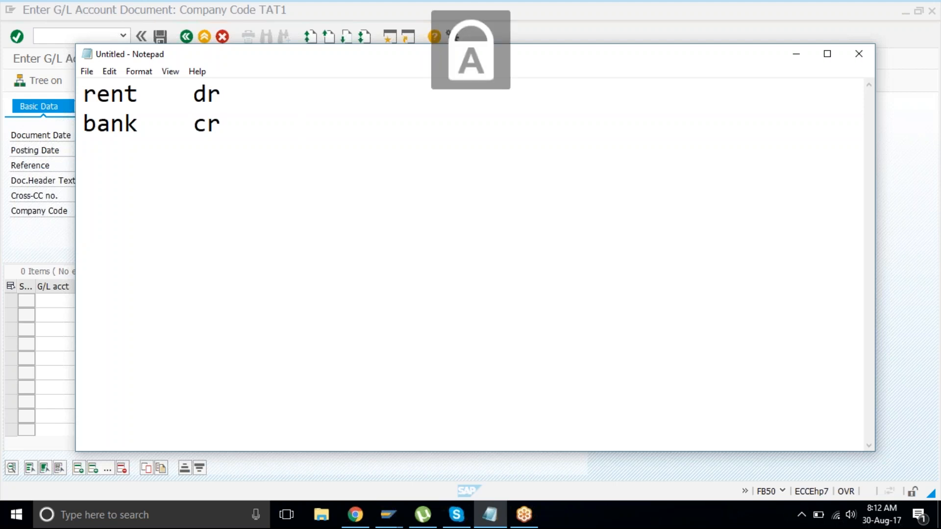
pyautogui.press('capslock')
# Step: Add amount 5000 to the rent line and 5000- to the bank line
pyautogui.press('Up')
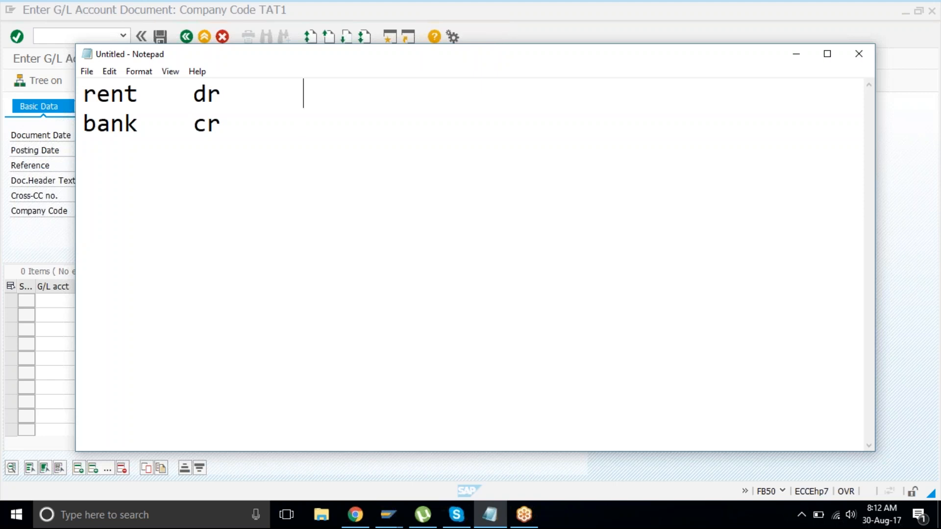
pyautogui.press('Tab')
pyautogui.write('5000')
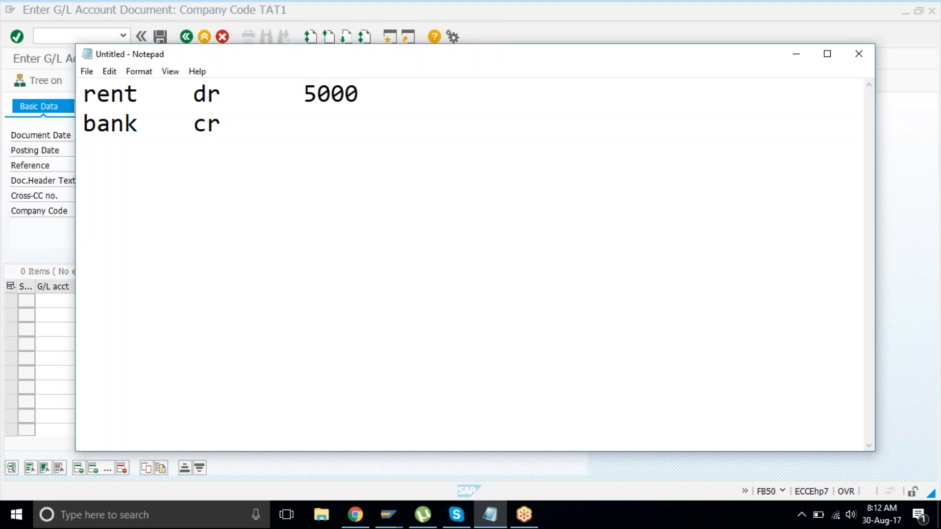
pyautogui.press('Down')
pyautogui.write('5000')
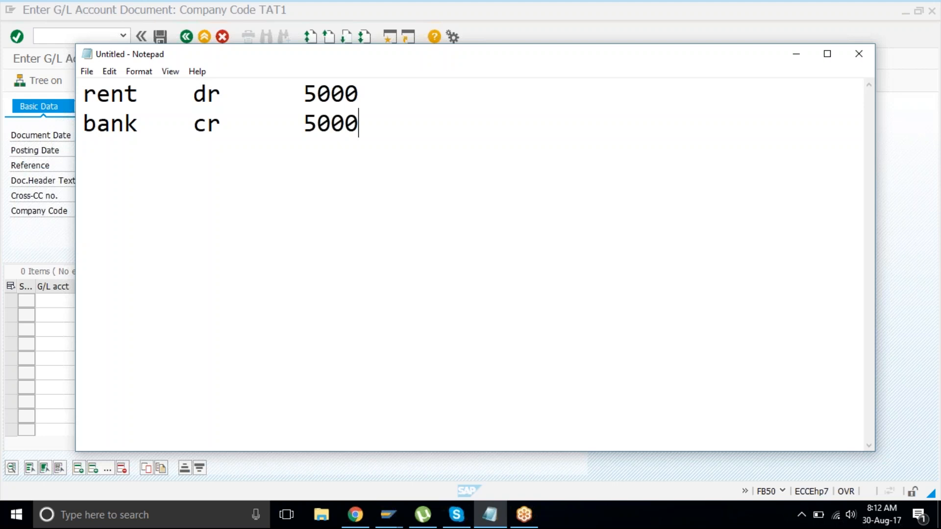
pyautogui.press('Up')
pyautogui.press('Down')
pyautogui.write('-')
# Step: Add the notes 'dual entry system' and 'transaction' below the entries
pyautogui.moveTo(83, 93); pyautogui.dragTo(387, 127)
pyautogui.click(260, 175)
pyautogui.click(439, 122)
pyautogui.press('Return')
pyautogui.press('Return')
pyautogui.write('dual entry system')
pyautogui.press('Return')
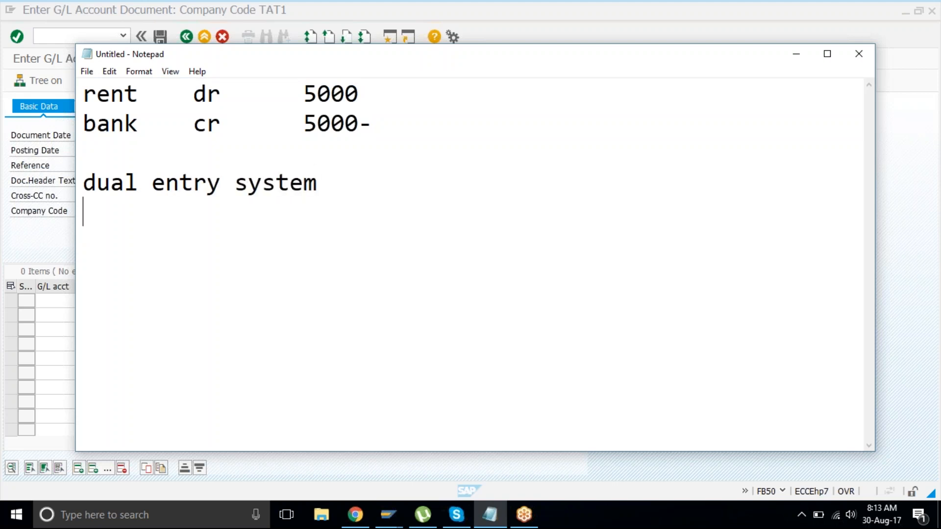
pyautogui.write('transact')
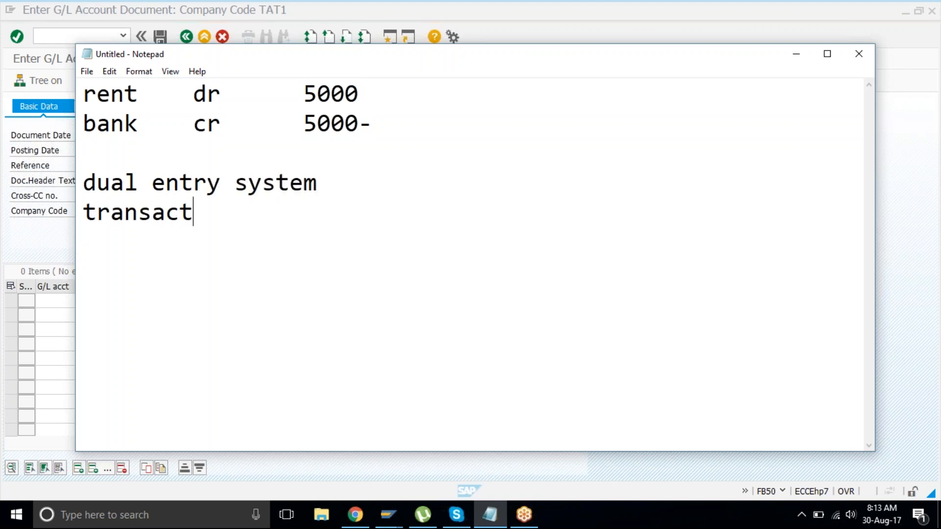
pyautogui.write('ion')
# Step: Label the rent and bank lines 'line item 1' and 'line item 2', then return to SAP
pyautogui.moveTo(91, 178); pyautogui.dragTo(90, 157)
pyautogui.click(340, 180)
pyautogui.click(91, 159)
pyautogui.moveTo(80, 94); pyautogui.dragTo(375, 89)
pyautogui.click(376, 89)
pyautogui.press('Tab')
pyautogui.write('line item 1')
pyautogui.press('Down')
pyautogui.press('Tab')
pyautogui.write('line item 2')
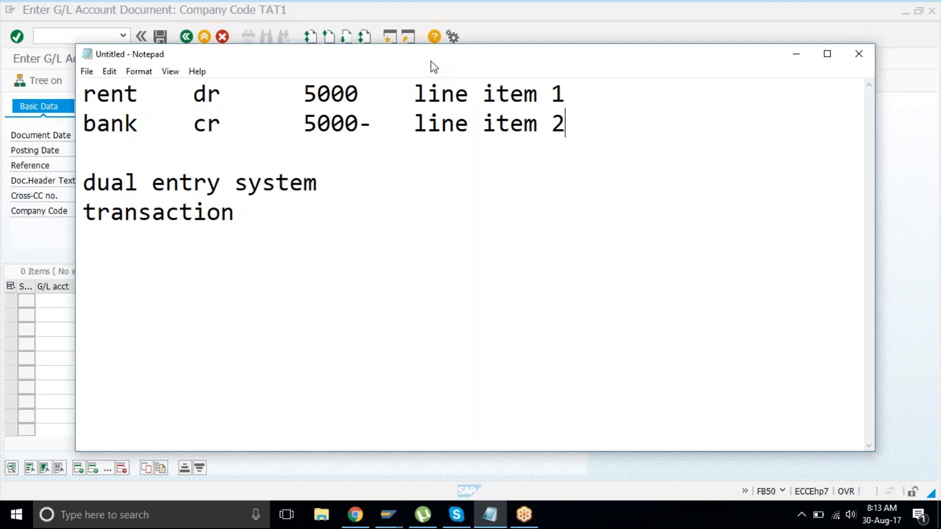
pyautogui.moveTo(84, 94); pyautogui.dragTo(369, 142)
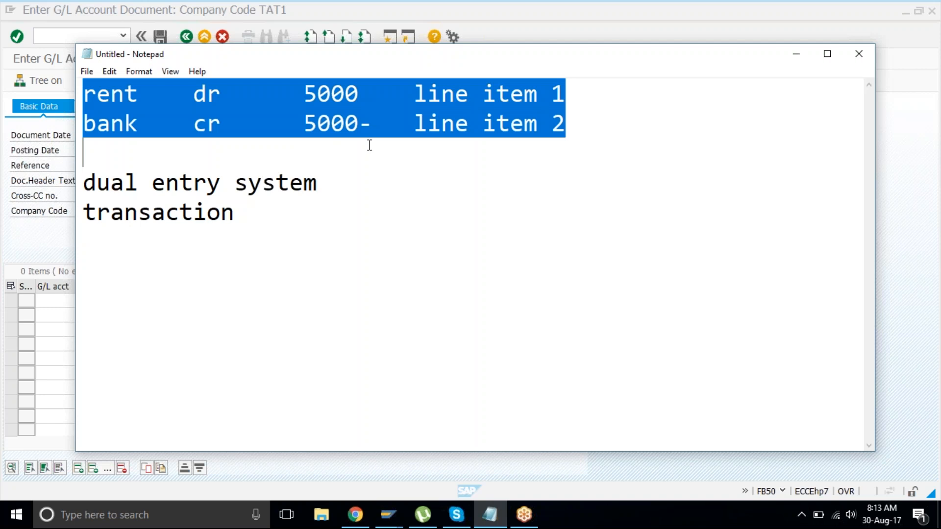
pyautogui.click(371, 18)
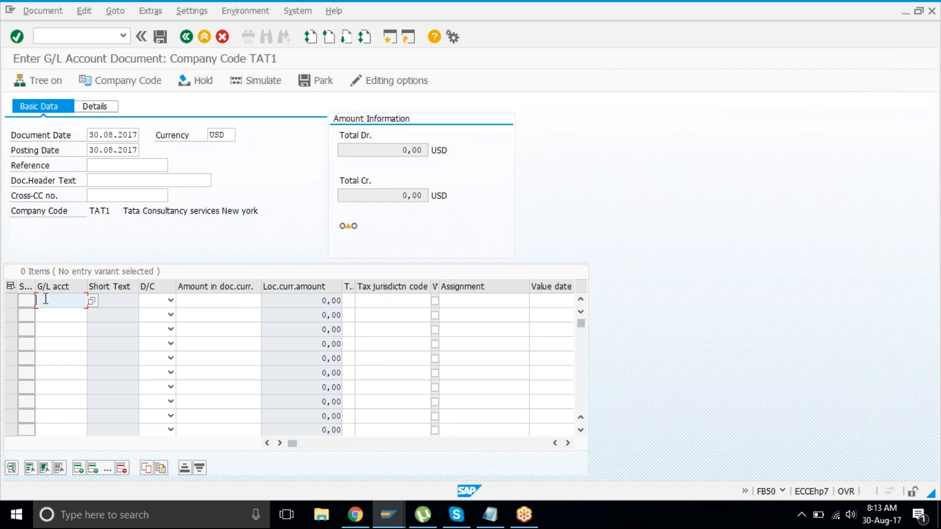
# Step: Open the G/L account search for line one, cancel it, and reopen it for chart TAT1
pyautogui.click(93, 301)
pyautogui.moveTo(172, 264); pyautogui.dragTo(327, 107)
pyautogui.click(576, 320)
pyautogui.click(93, 301)
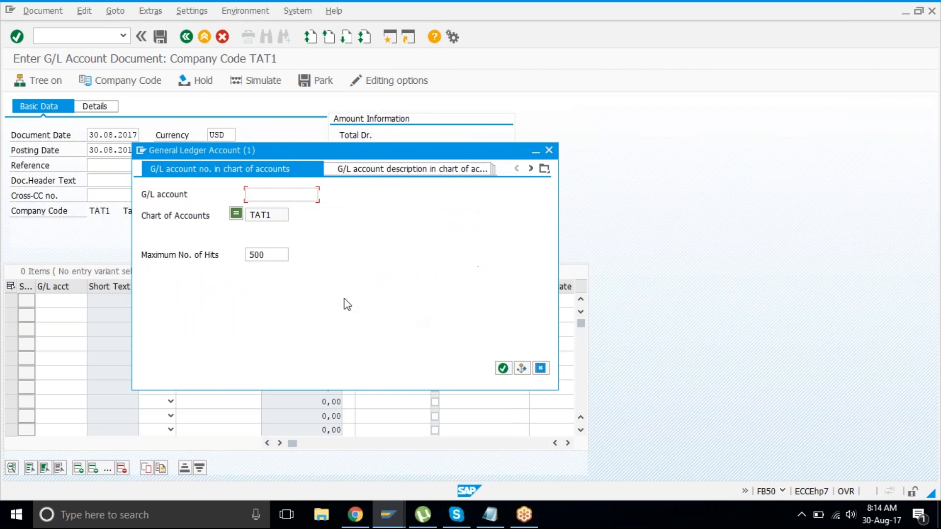
# Step: List the TAT1 accounts and enter 4003 Rent Expense as the first line's G/L account
pyautogui.click(503, 368)
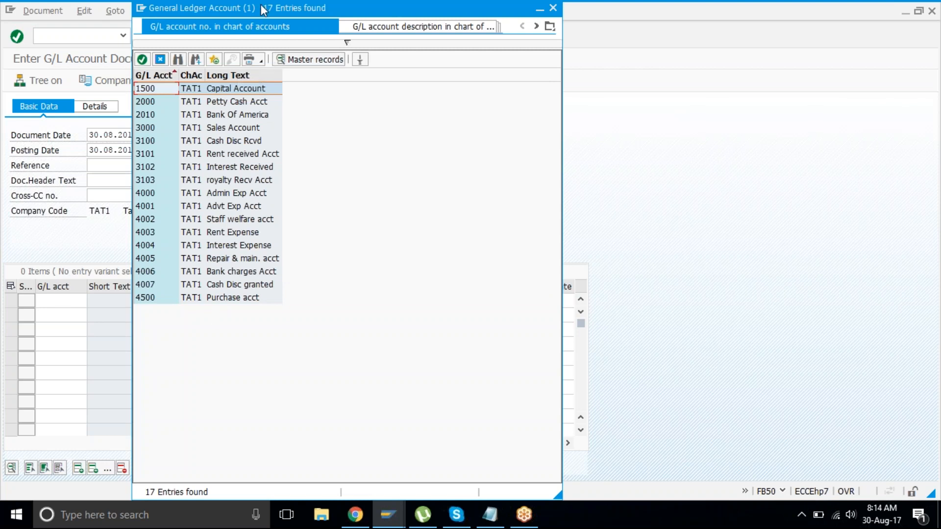
pyautogui.moveTo(280, 11); pyautogui.dragTo(332, 9)
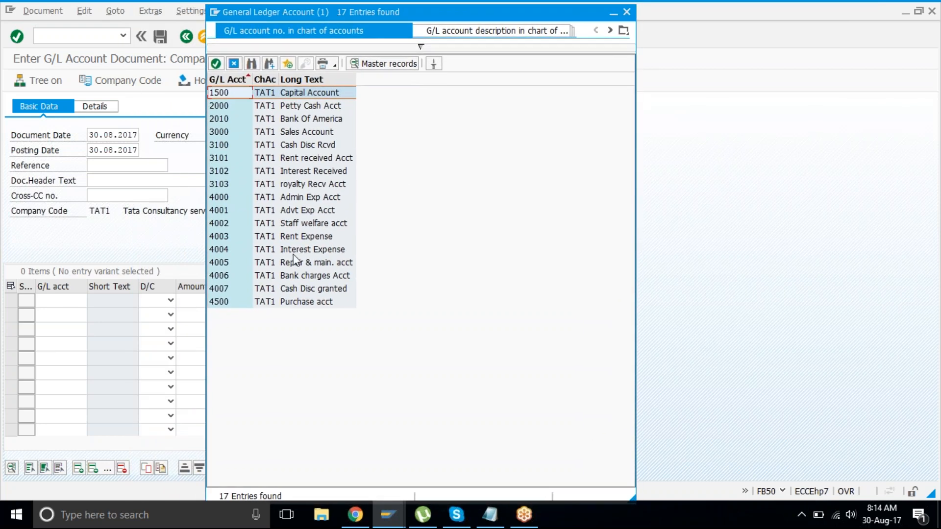
pyautogui.click(329, 237)
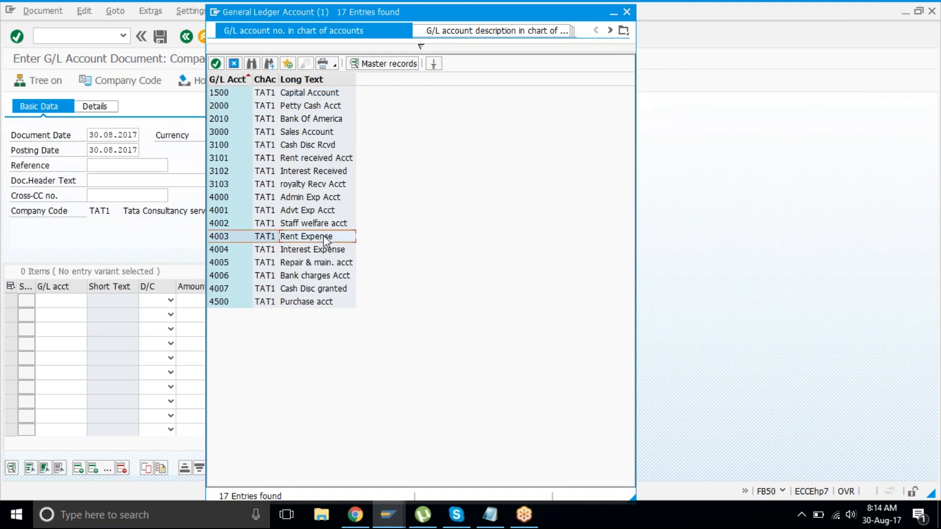
pyautogui.click(491, 522)
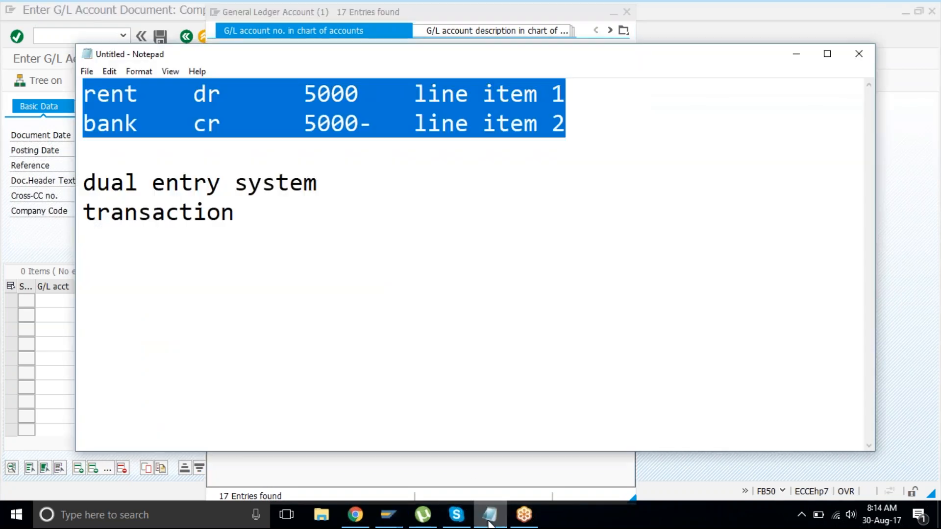
pyautogui.click(350, 245)
pyautogui.moveTo(87, 95); pyautogui.dragTo(207, 184)
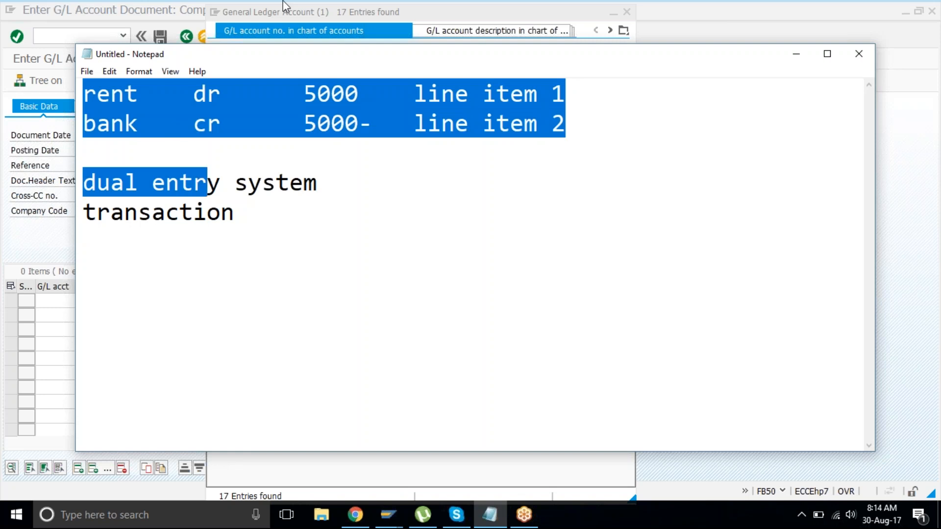
pyautogui.click(284, 6)
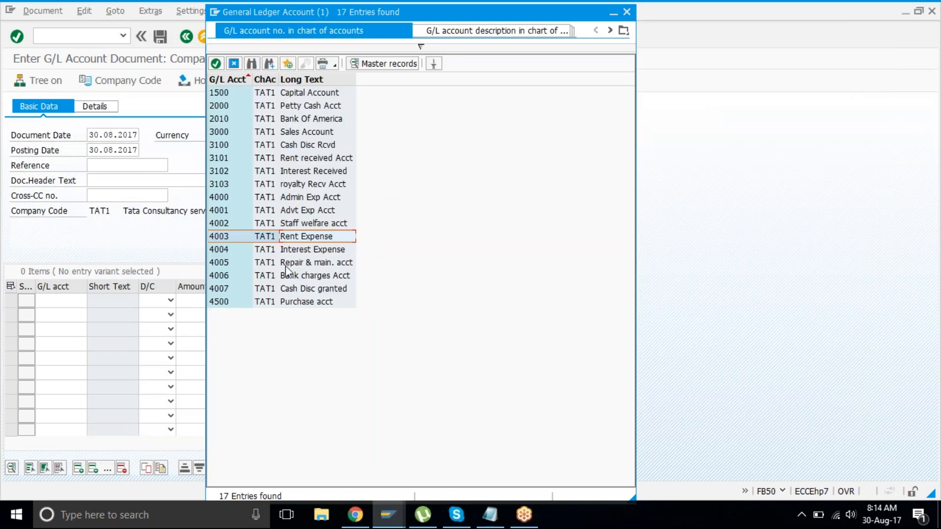
pyautogui.doubleClick(327, 240)
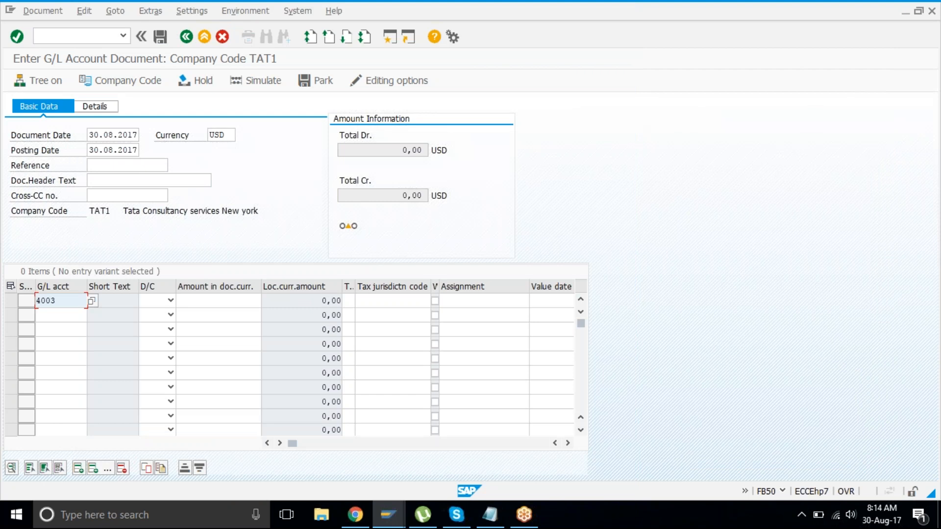
# Step: Fill line two's G/L account with 2010 Bank Of America from the TAT1 account list
pyautogui.click(60, 315)
pyautogui.click(91, 316)
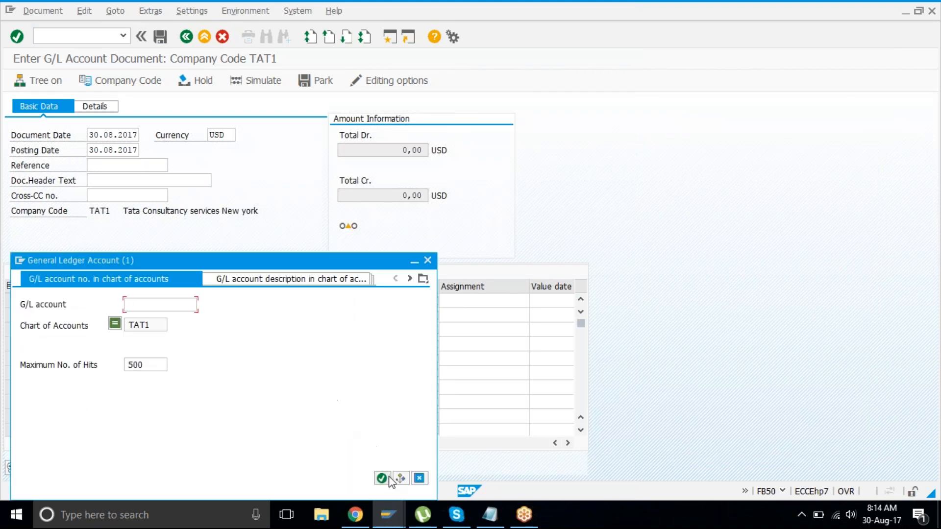
pyautogui.click(380, 479)
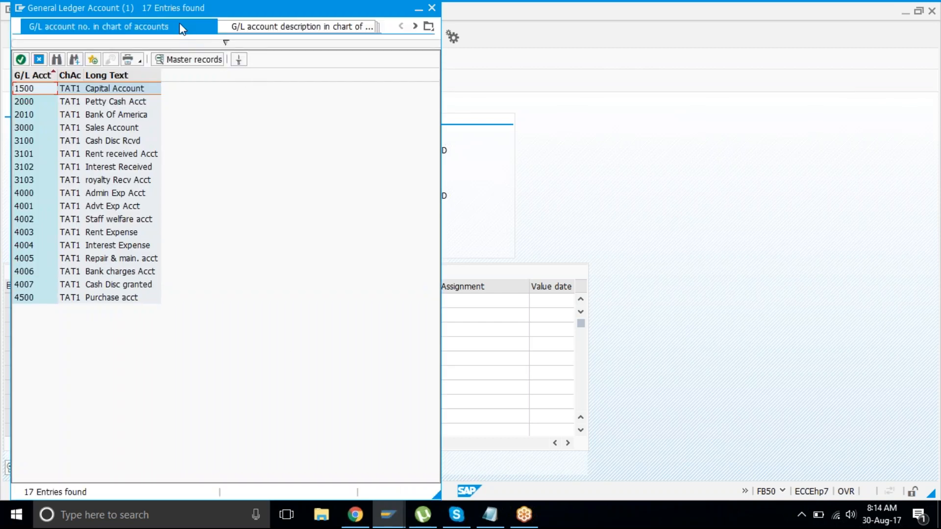
pyautogui.moveTo(177, 9); pyautogui.dragTo(432, 29)
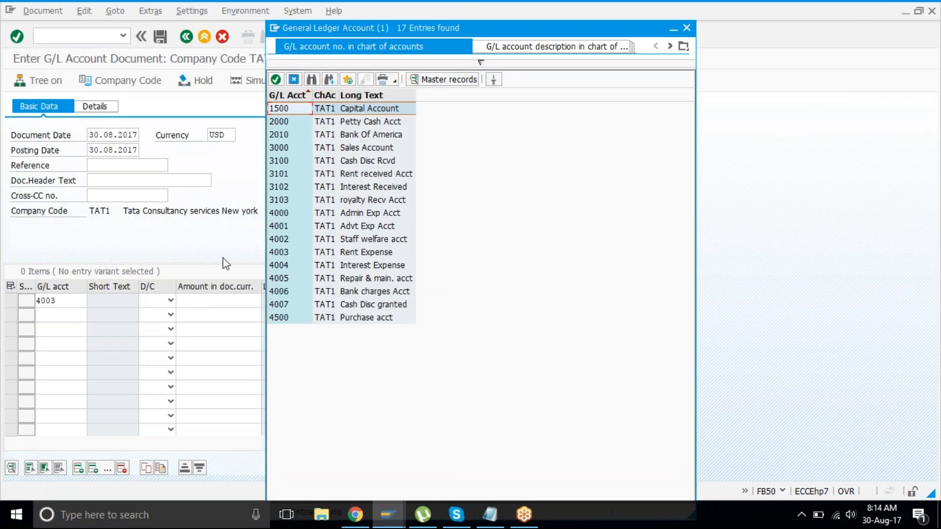
pyautogui.click(346, 137)
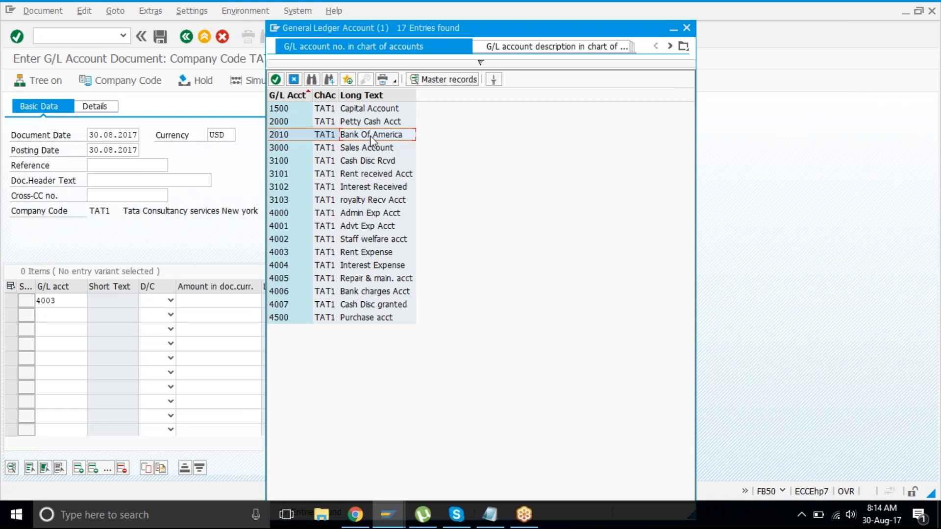
pyautogui.doubleClick(394, 137)
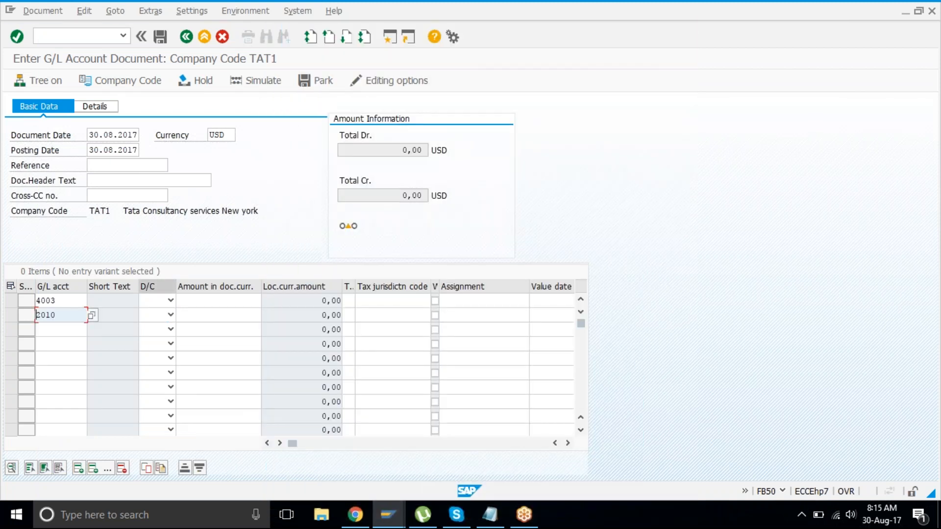
# Step: Set line 4003 to Debit and line 2010 to Credit
pyautogui.click(74, 302)
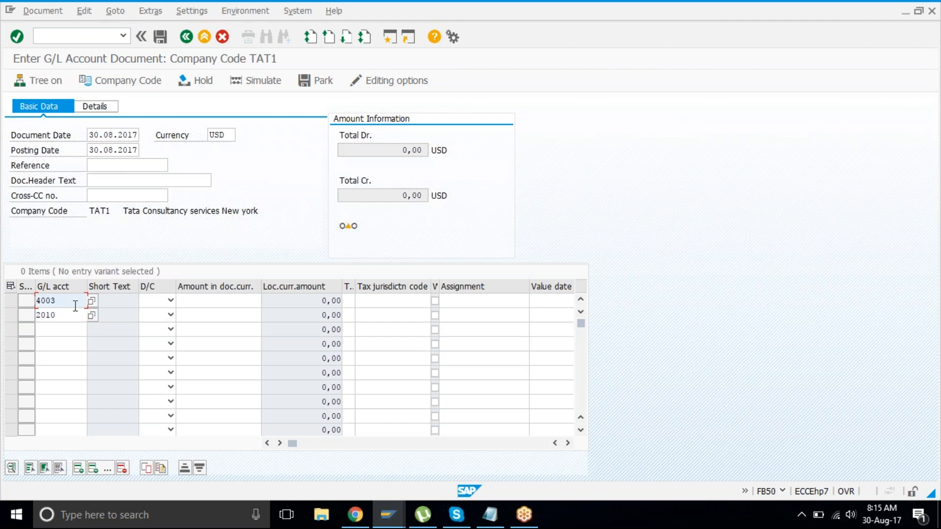
pyautogui.click(69, 315)
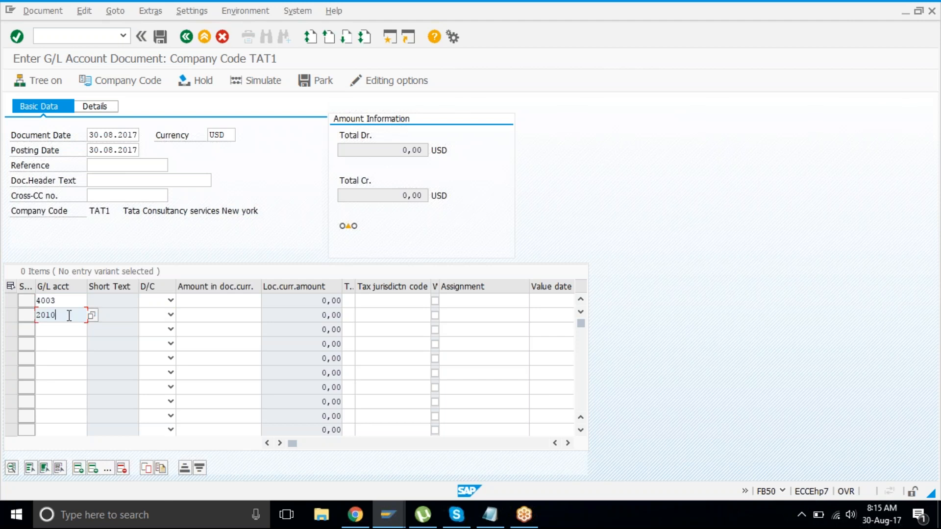
pyautogui.click(170, 300)
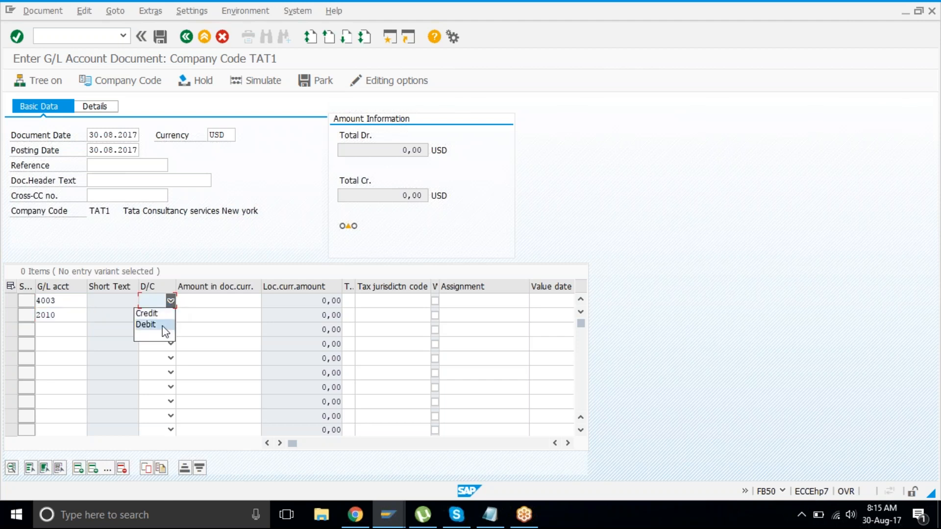
pyautogui.click(169, 325)
pyautogui.click(171, 315)
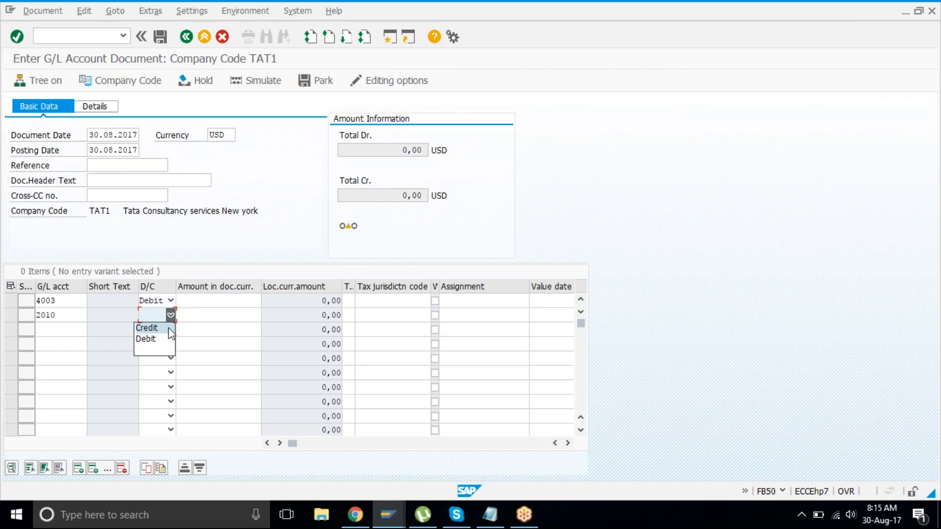
pyautogui.click(168, 329)
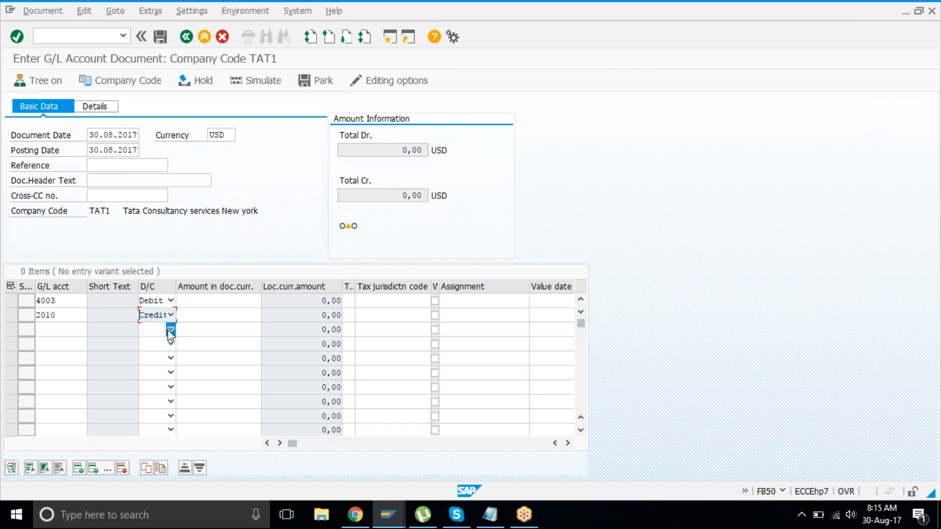
# Step: Enter 5000 as the amount on both lines and validate so totals show 5.000,00
pyautogui.click(193, 305)
pyautogui.write('5000')
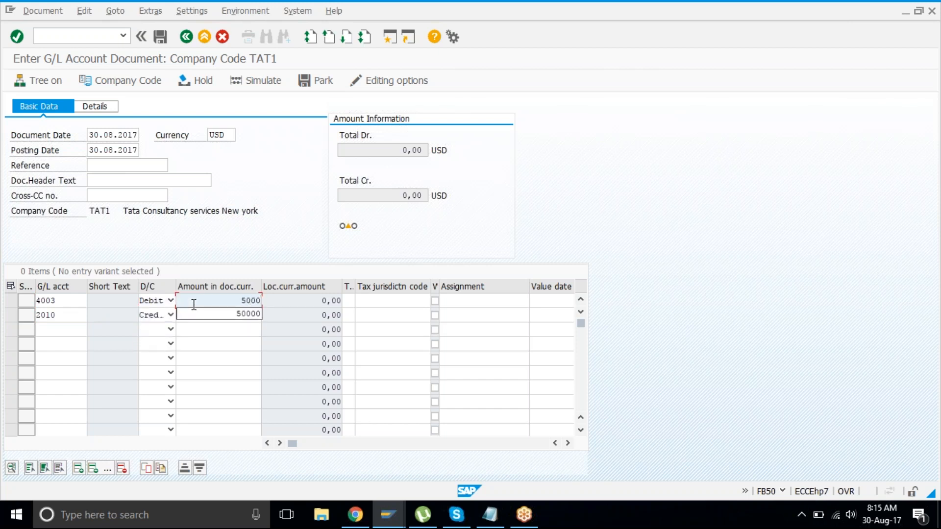
pyautogui.click(222, 354)
pyautogui.click(238, 314)
pyautogui.write('5000')
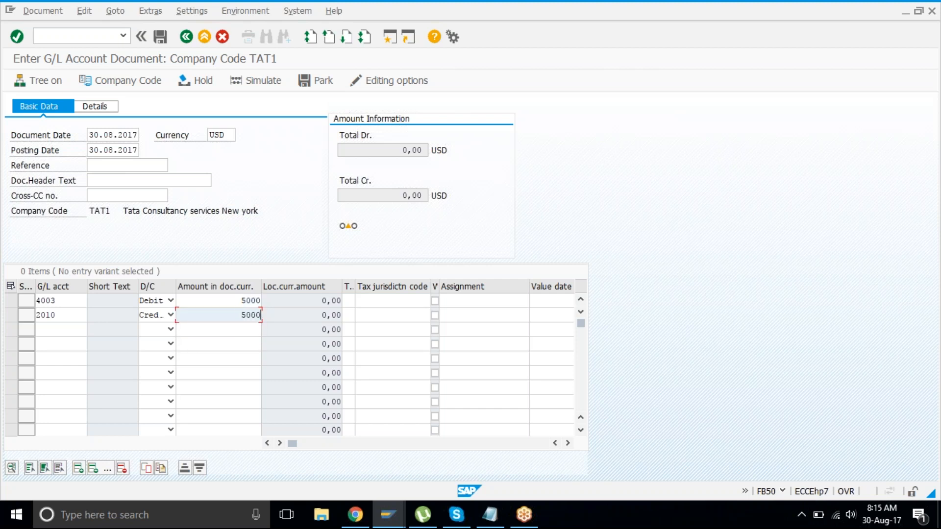
pyautogui.press('Return')
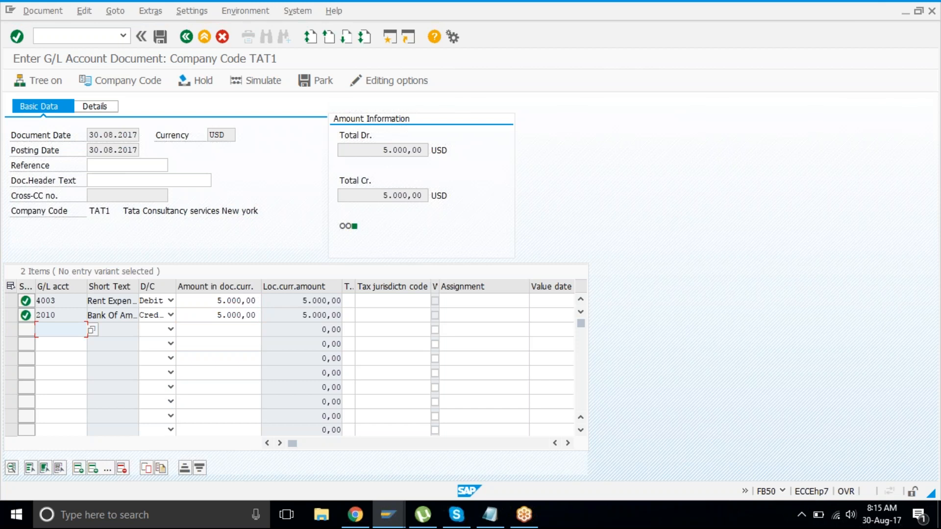
# Step: Compare Total Dr. and Total Cr. while trying the bank credit at 4.000,00, then 5.000,00
pyautogui.moveTo(380, 149); pyautogui.dragTo(419, 149)
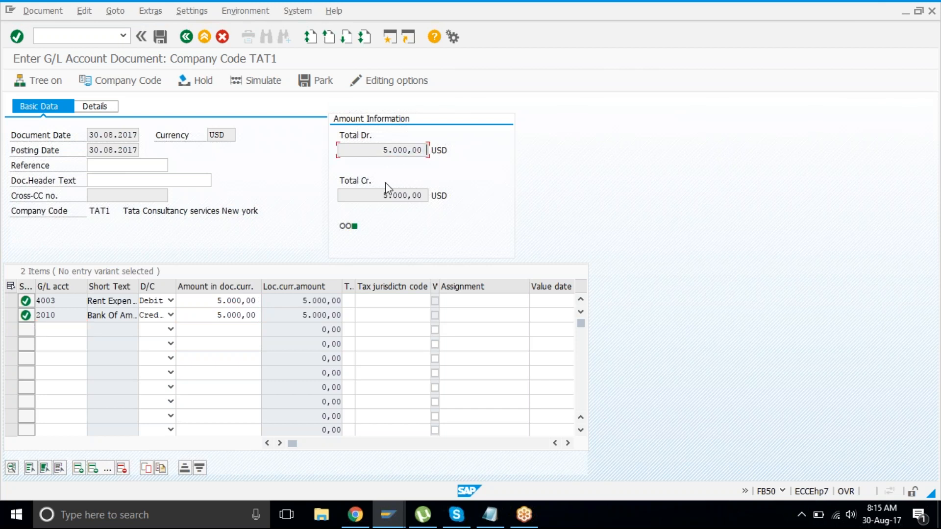
pyautogui.moveTo(383, 196); pyautogui.dragTo(423, 196)
pyautogui.click(211, 313)
pyautogui.write('4')
pyautogui.press('Return')
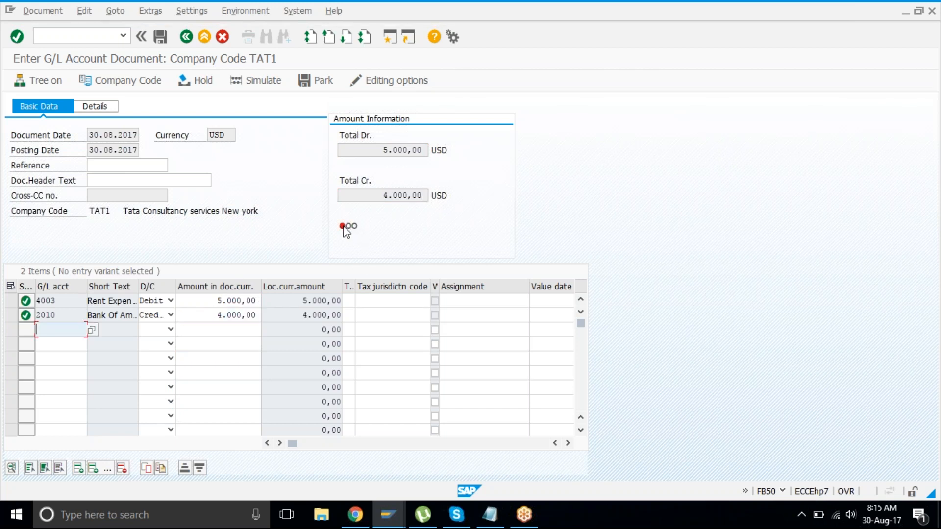
pyautogui.moveTo(347, 231)
pyautogui.click(217, 315)
pyautogui.write('5')
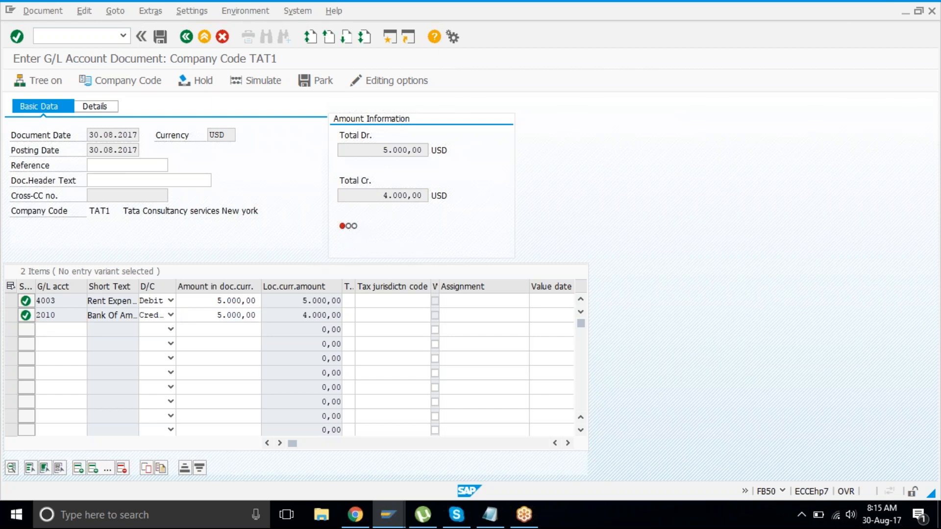
pyautogui.press('Return')
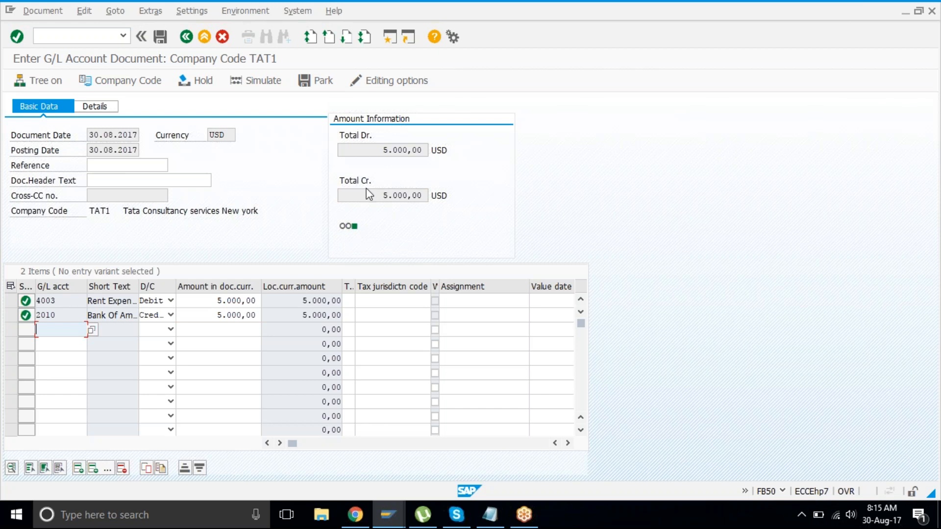
# Step: Set the bank credit back to 4.000,00 and attempt posting, which is refused as unbalanced
pyautogui.moveTo(353, 225)
pyautogui.click(370, 148)
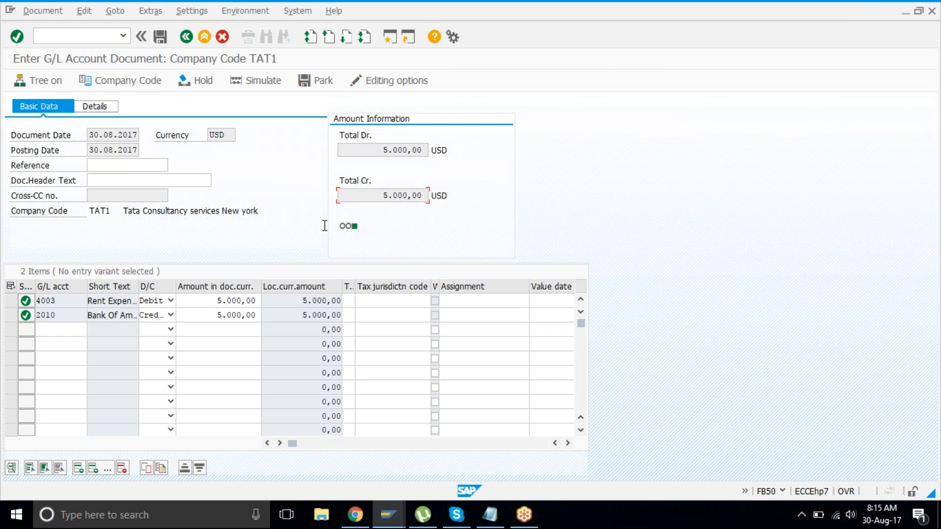
pyautogui.click(209, 316)
pyautogui.write('4')
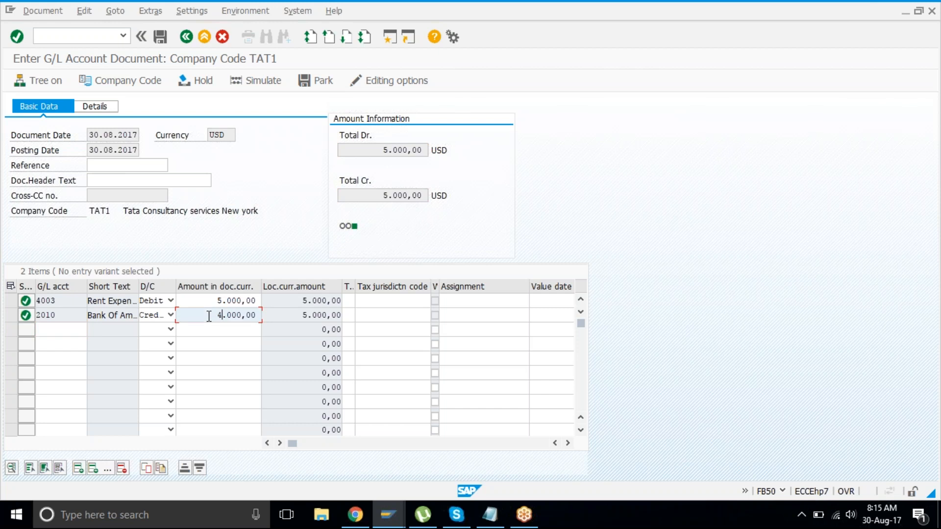
pyautogui.press('Return')
pyautogui.click(161, 37)
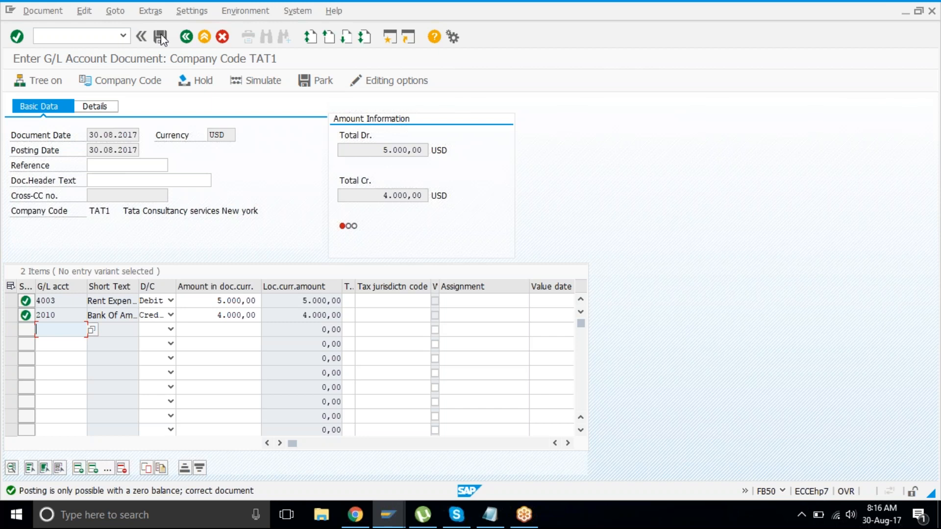
# Step: Rebalance with a 5.000,00 bank credit and simulate the document overview showing keys 40 and 50
pyautogui.click(207, 306)
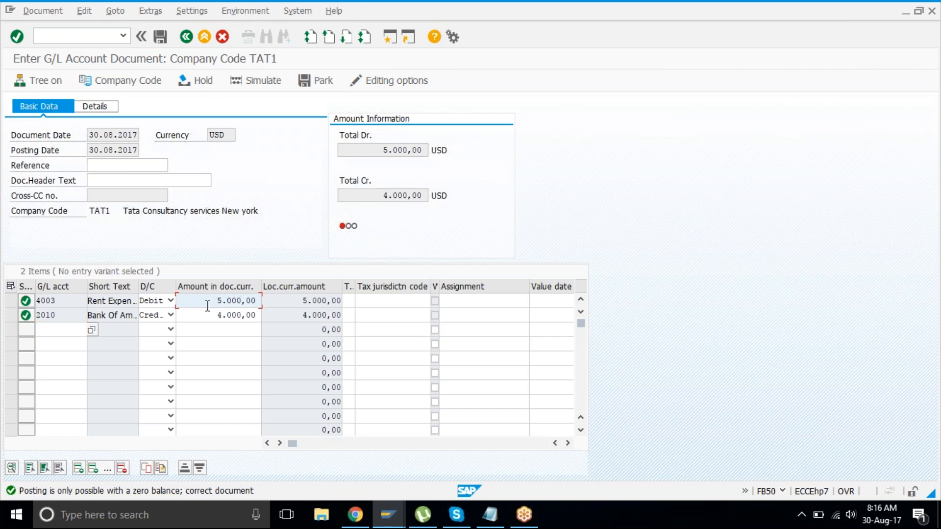
pyautogui.click(210, 314)
pyautogui.write('5')
pyautogui.press('Return')
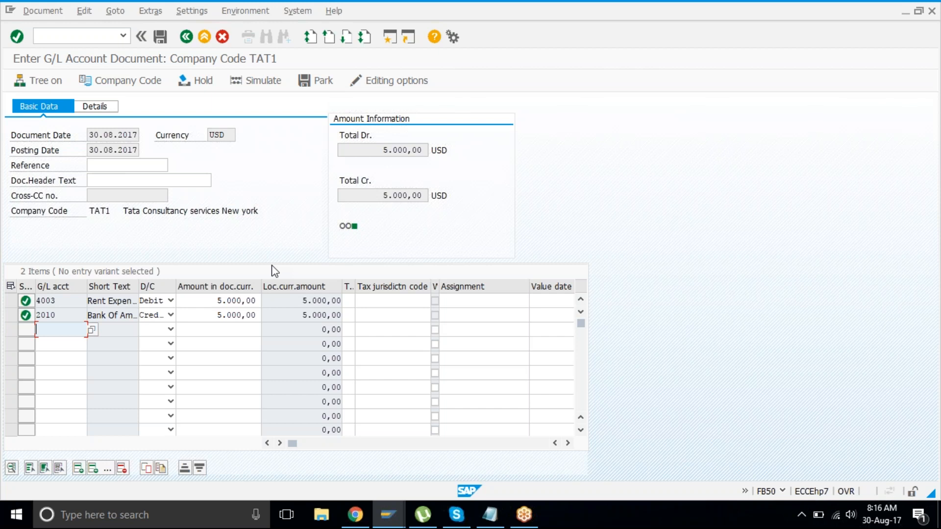
pyautogui.click(265, 81)
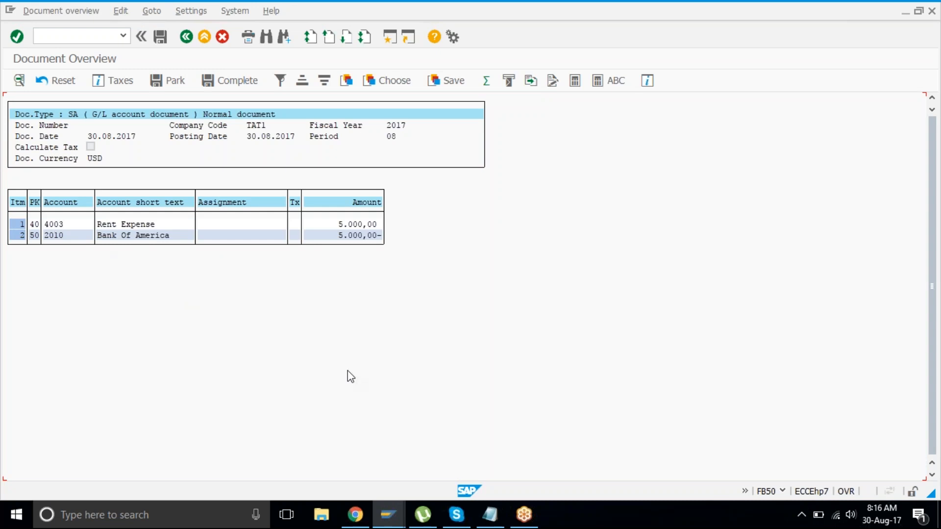
# Step: Tag the dr line with /40 and the cr line with /50 in the Notepad notes
pyautogui.click(500, 526)
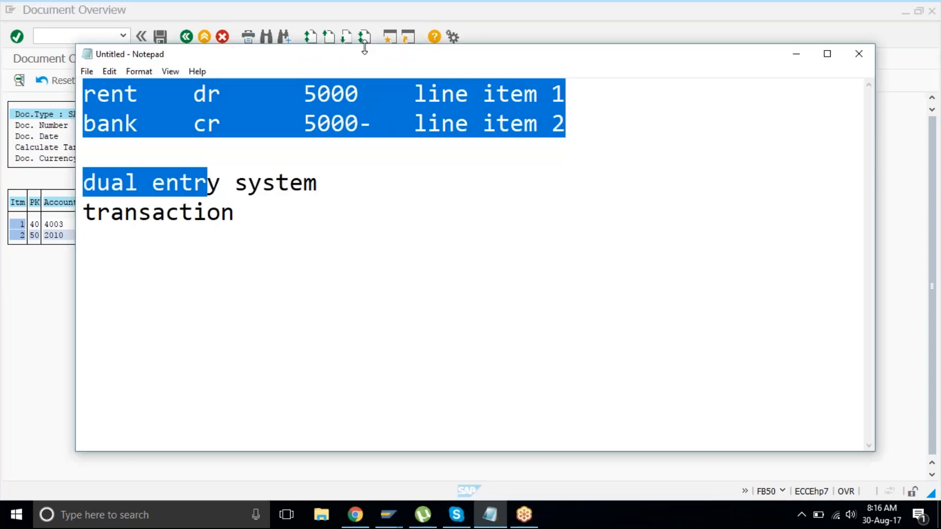
pyautogui.moveTo(472, 60); pyautogui.dragTo(636, 53)
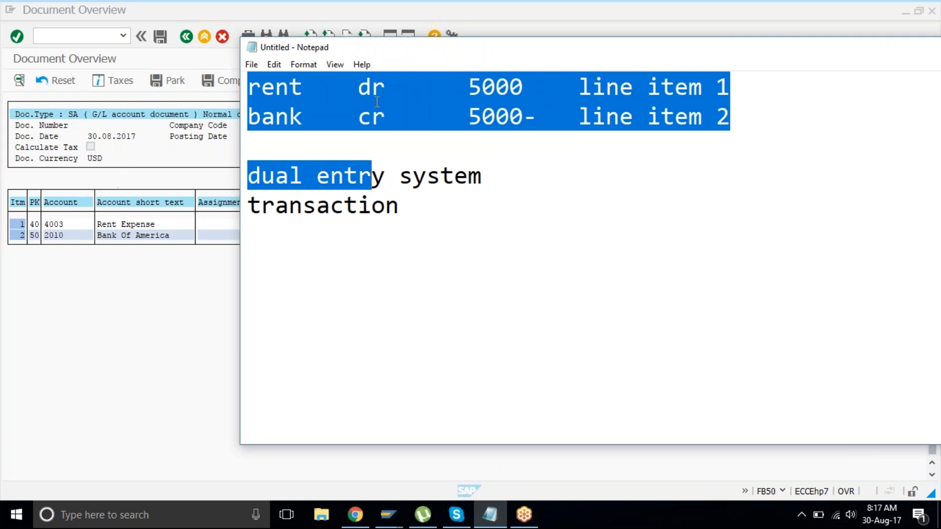
pyautogui.click(407, 93)
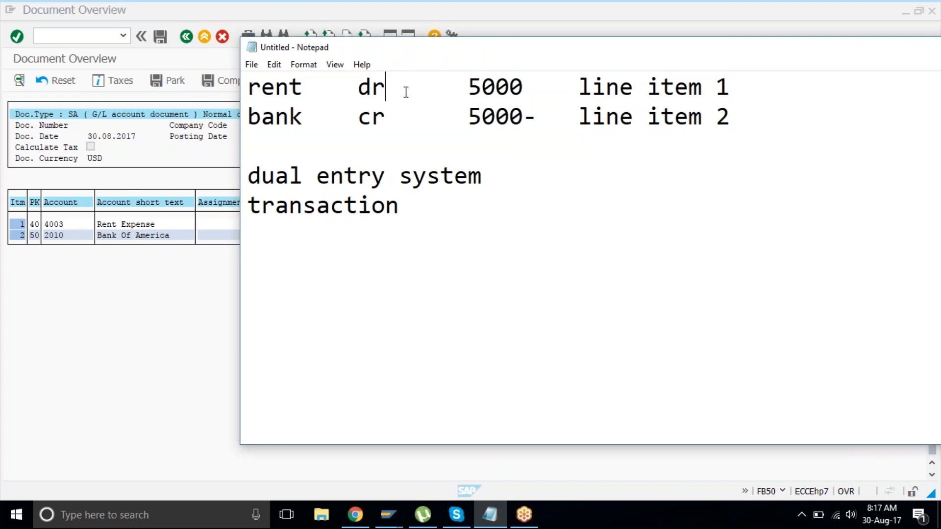
pyautogui.write('/')
pyautogui.press('Down')
pyautogui.write('/')
pyautogui.press('Up')
pyautogui.write('40')
pyautogui.press('Down')
pyautogui.write('50')
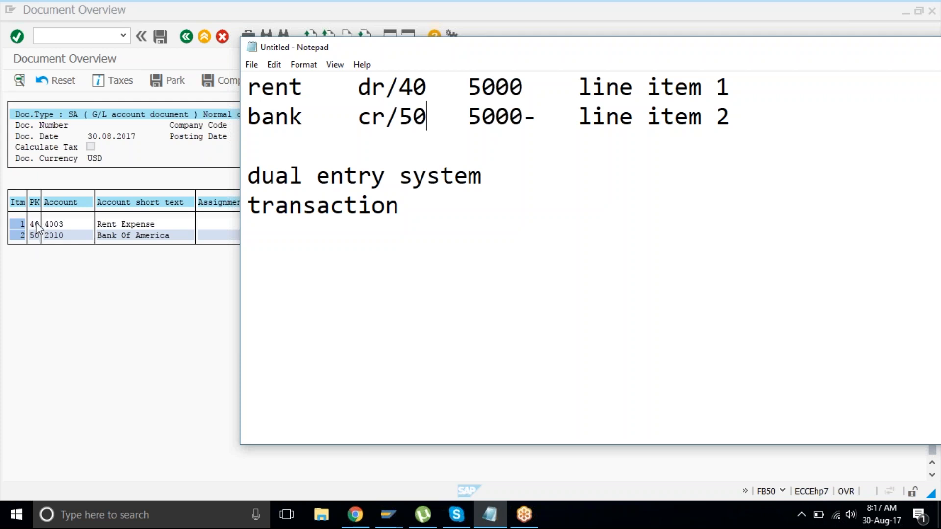
pyautogui.click(93, 306)
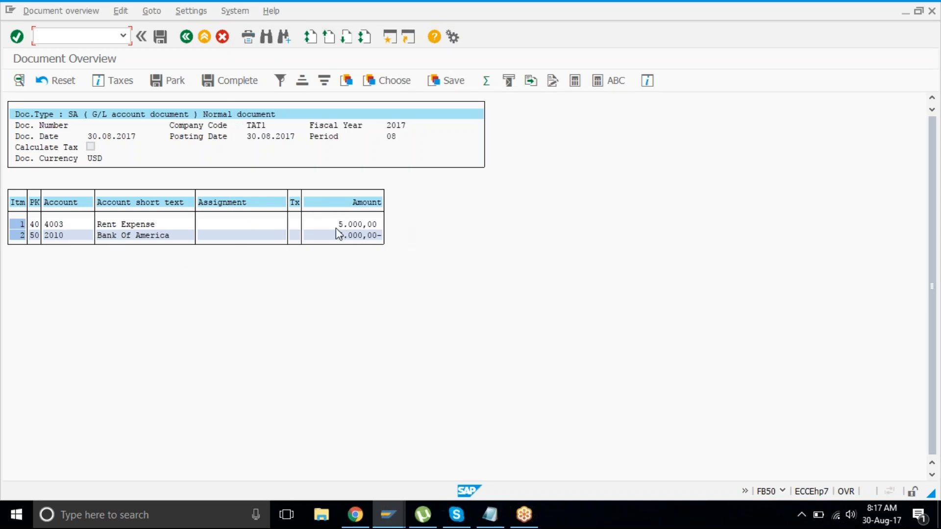
pyautogui.click(377, 225)
pyautogui.click(378, 236)
pyautogui.write('-')
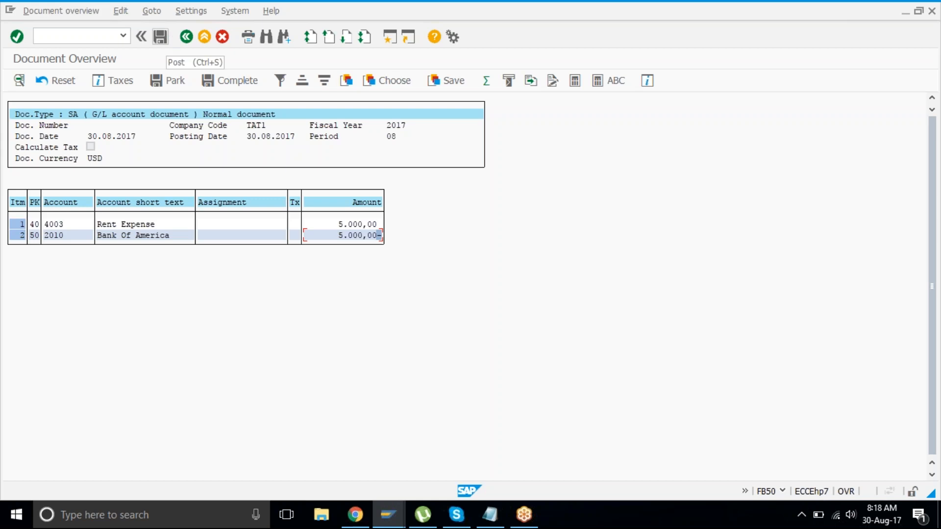
pyautogui.doubleClick(71, 117)
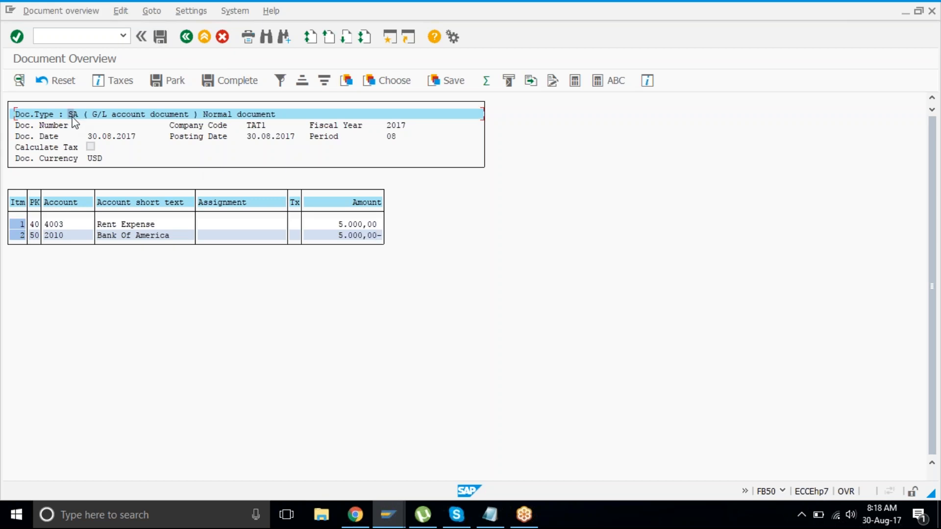
pyautogui.moveTo(72, 120); pyautogui.dragTo(252, 105)
pyautogui.click(391, 43)
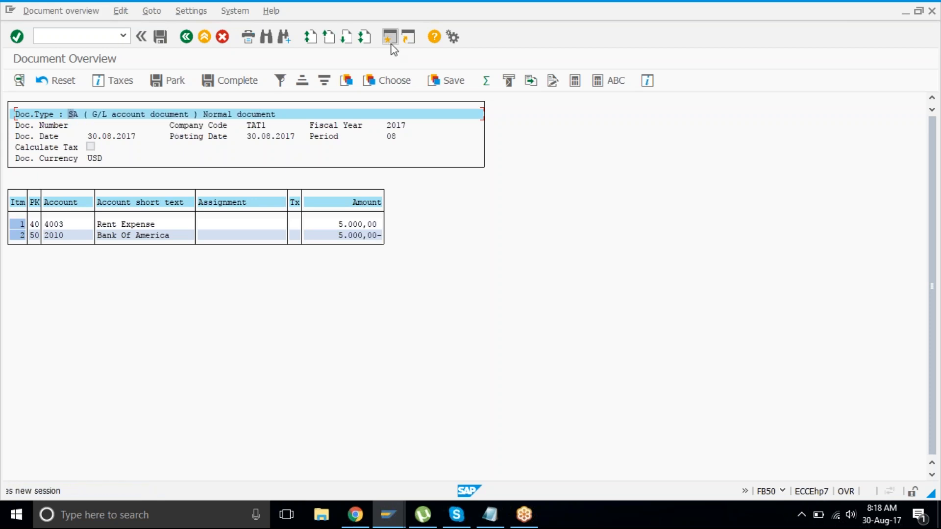
# Step: Run OBA7, open document type SA, and follow its number range 01 to the accounting document ranges
pyautogui.write('oba7')
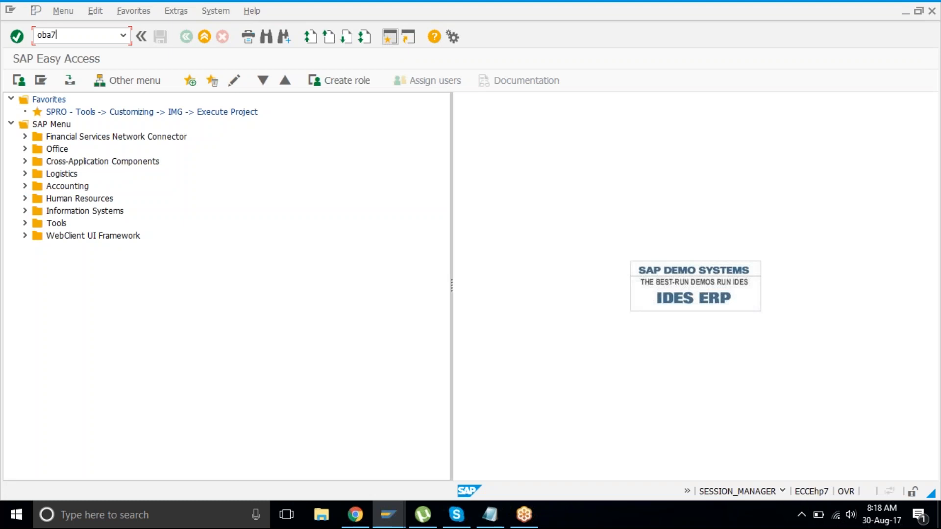
pyautogui.press('Return')
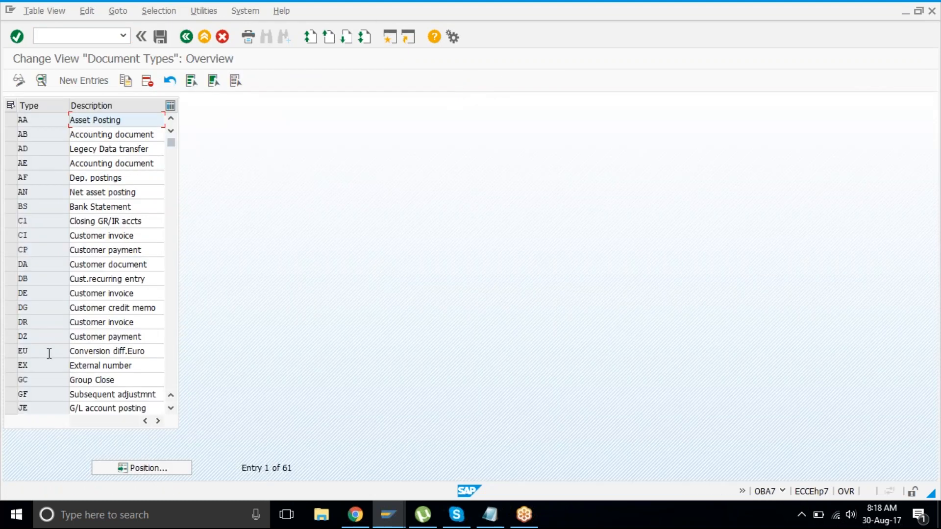
pyautogui.scroll(-4, 73, 349)
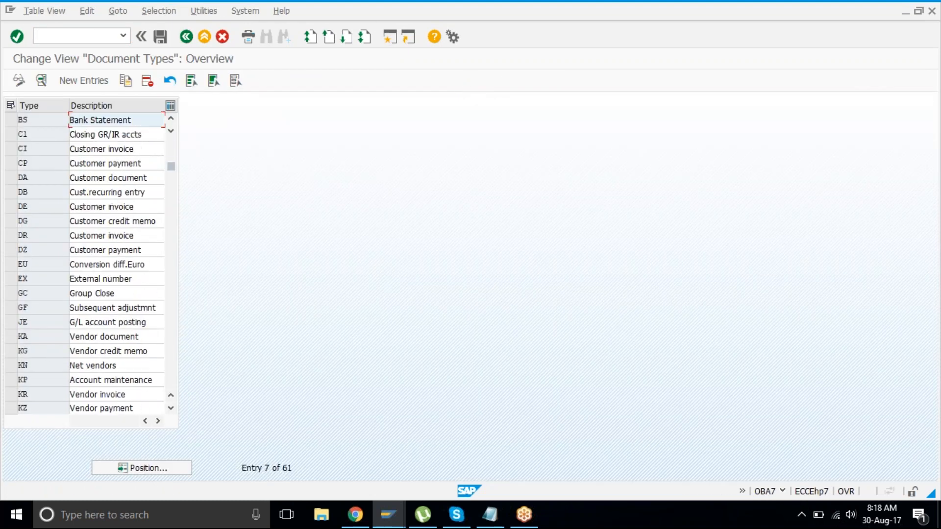
pyautogui.scroll(-3, 41, 346)
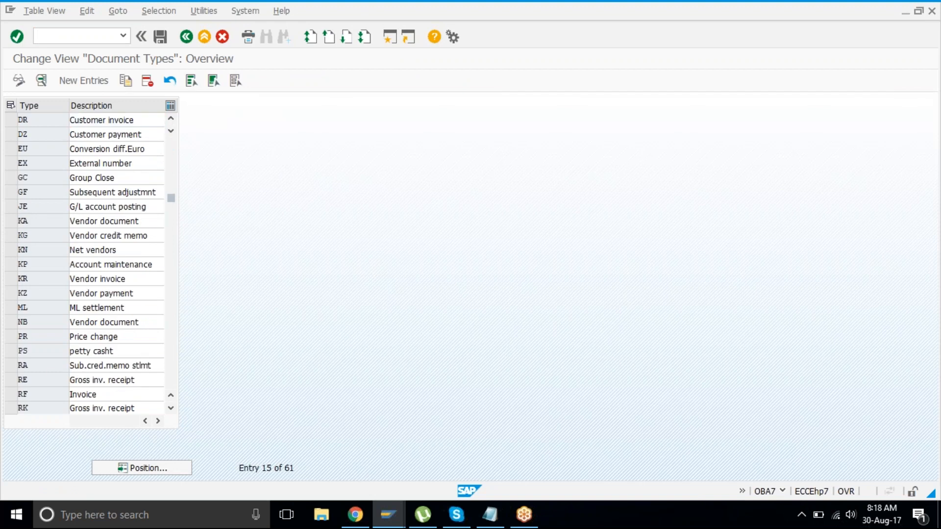
pyautogui.doubleClick(42, 346)
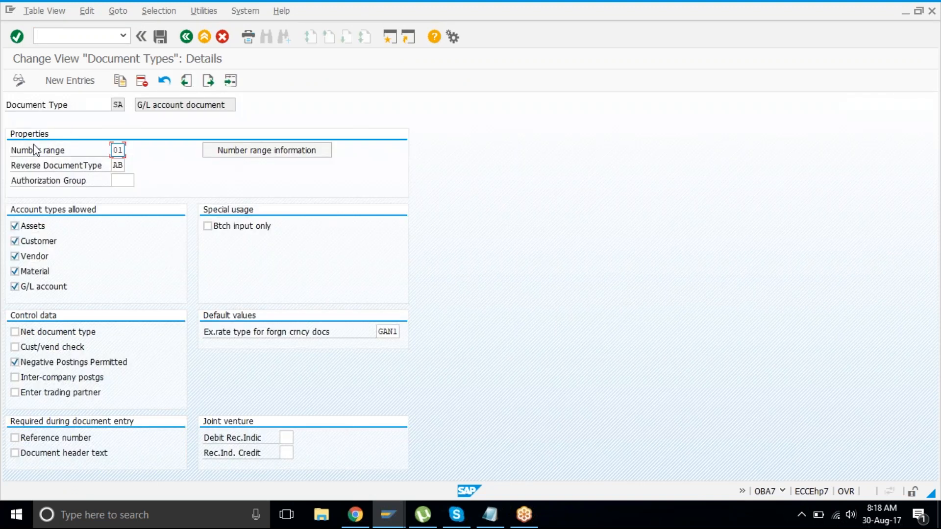
pyautogui.click(15, 152)
pyautogui.click(121, 150)
pyautogui.click(228, 157)
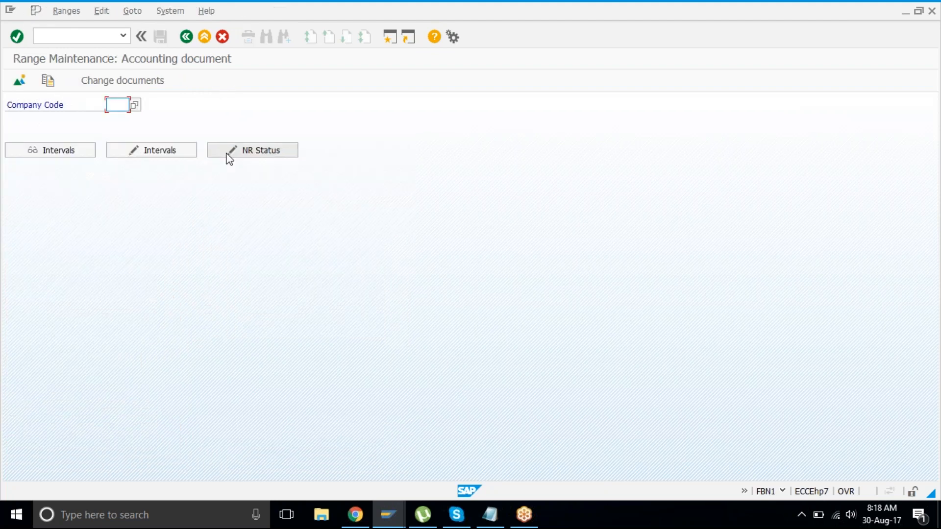
# Step: Open company code TAT1's number range intervals and review interval 01's year, start, end and status
pyautogui.write('tat1')
pyautogui.press('Return')
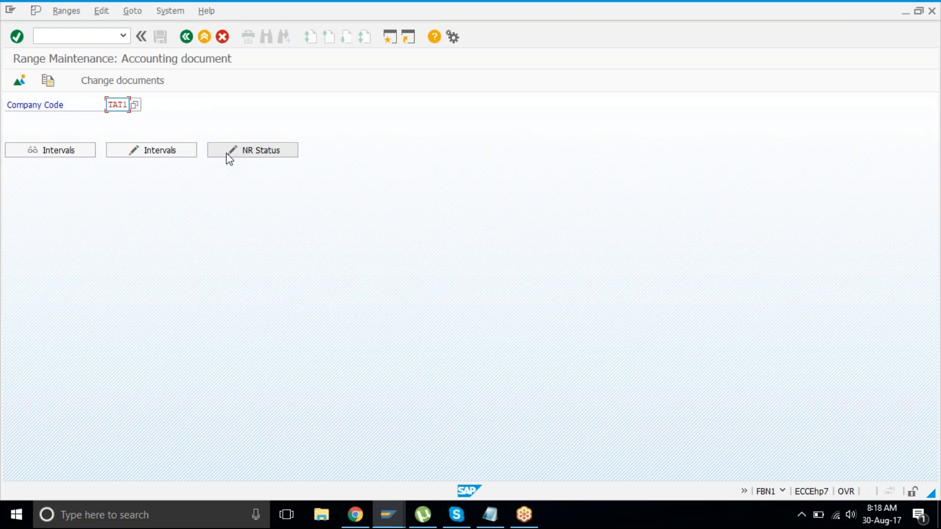
pyautogui.click(156, 152)
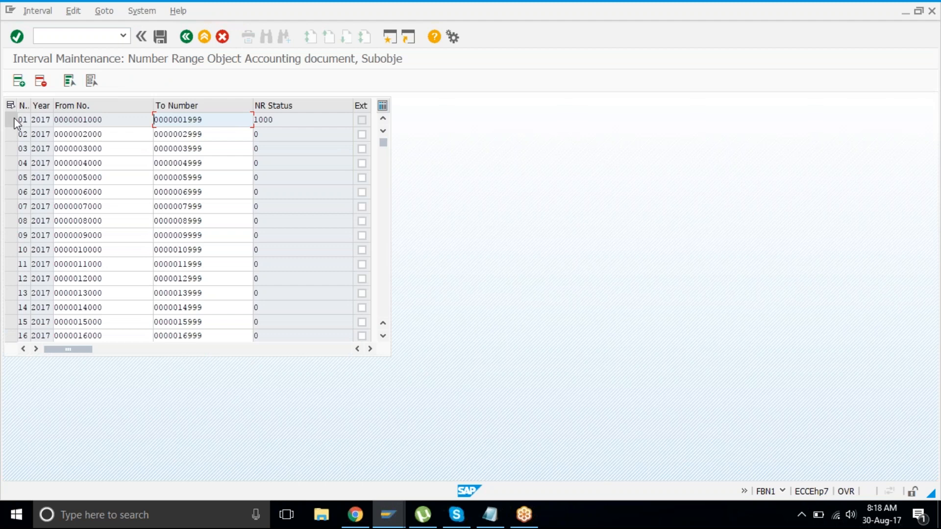
pyautogui.click(14, 120)
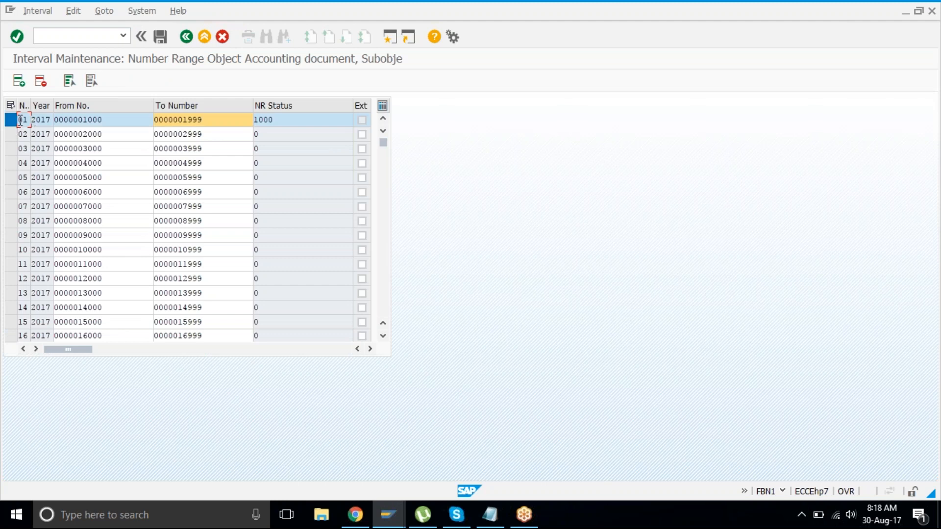
pyautogui.click(41, 119)
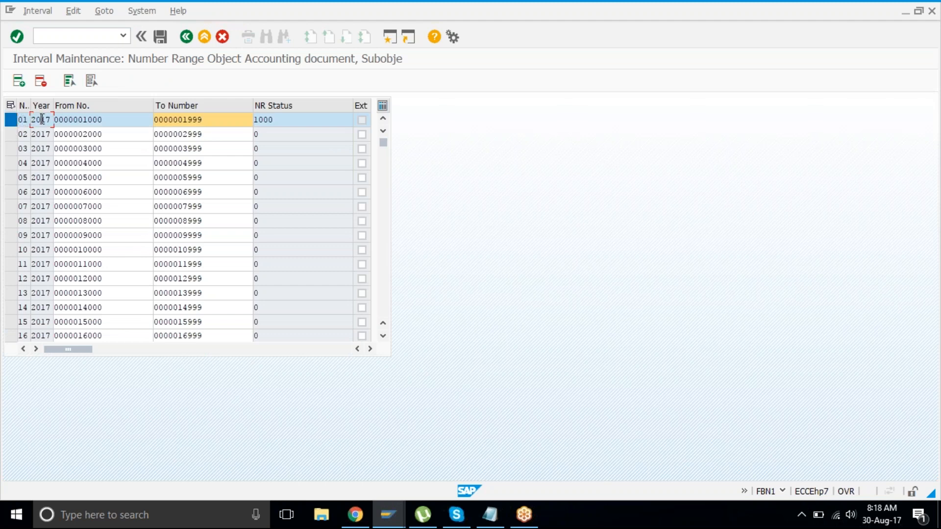
pyautogui.click(115, 118)
pyautogui.click(218, 122)
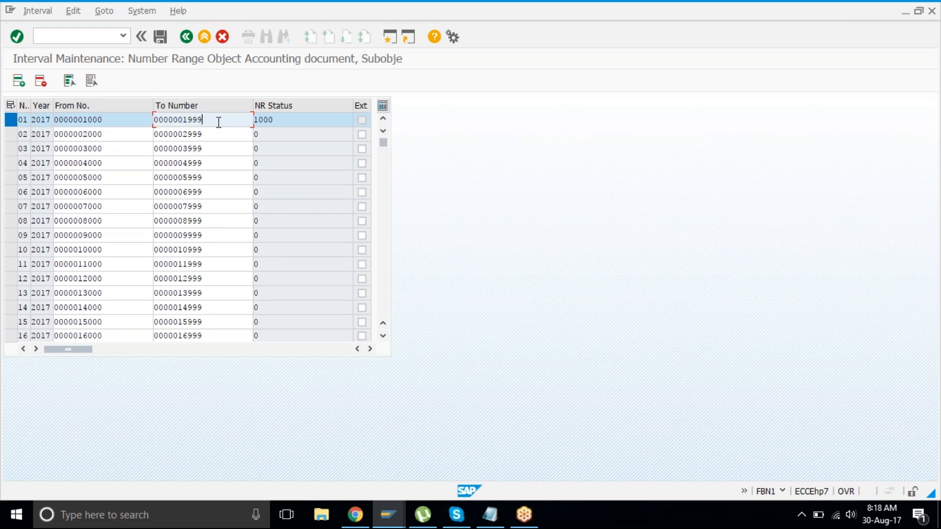
pyautogui.click(296, 120)
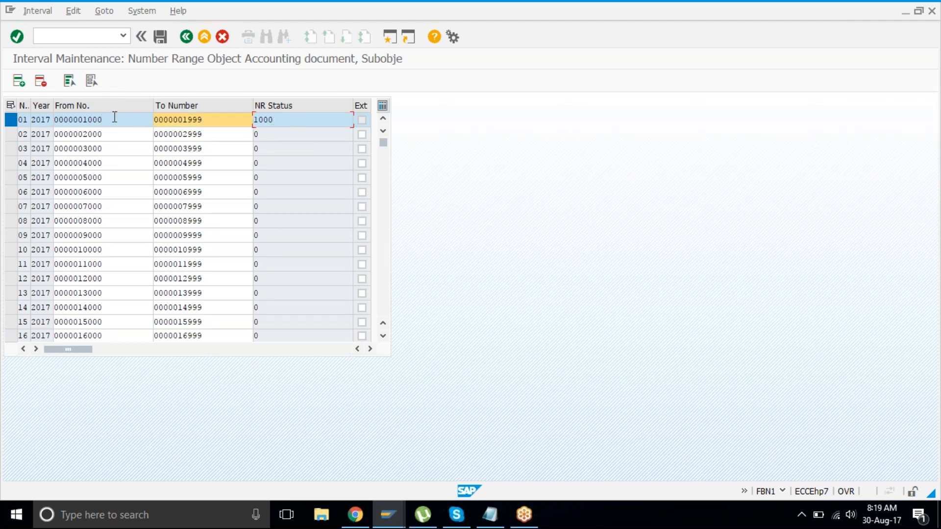
pyautogui.click(80, 121)
pyautogui.moveTo(82, 120); pyautogui.dragTo(123, 121)
pyautogui.click(123, 121)
pyautogui.moveTo(182, 119); pyautogui.dragTo(215, 117)
pyautogui.click(215, 118)
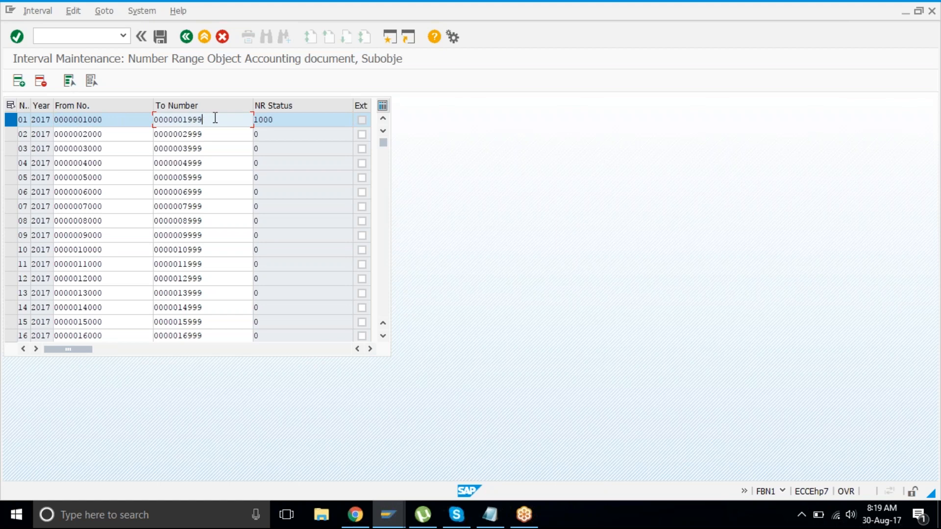
pyautogui.click(277, 120)
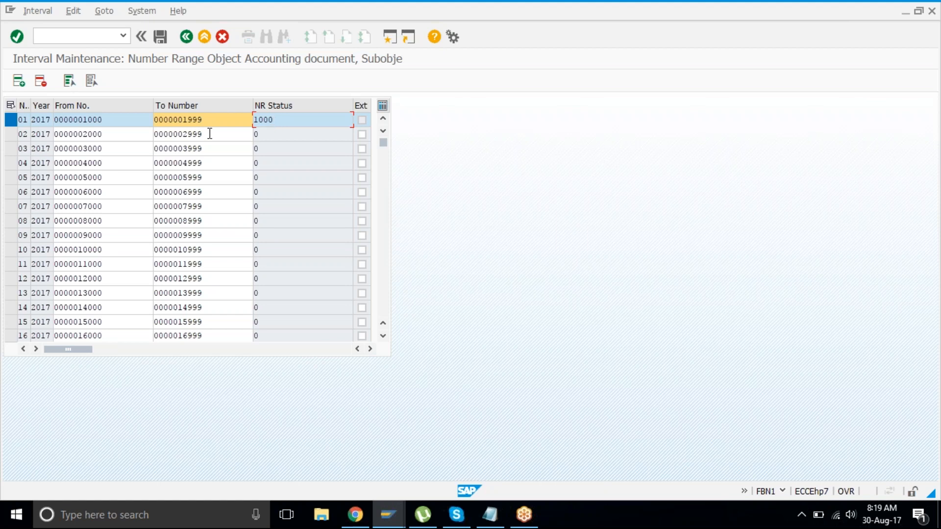
pyautogui.click(288, 120)
# Step: Post the balanced expense document as 1001 and confirm interval 01's status now reads 1001
pyautogui.moveTo(395, 518)
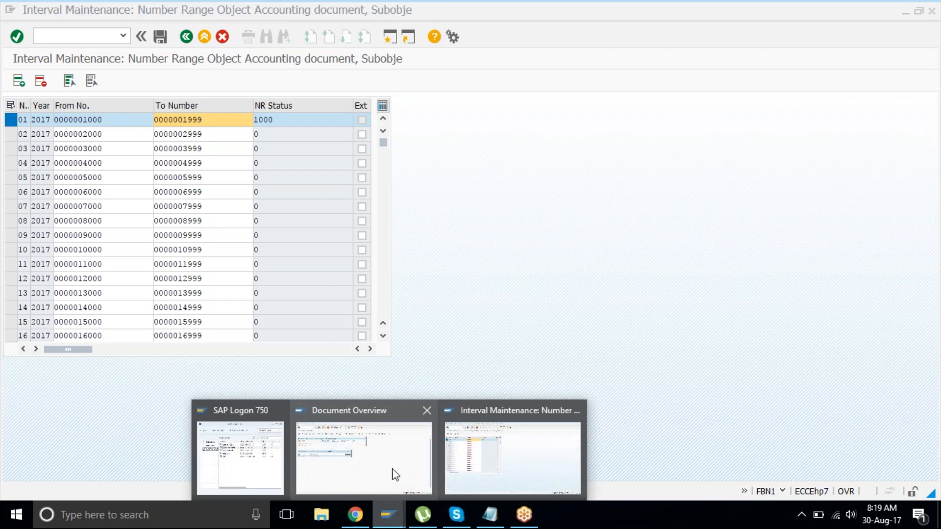
pyautogui.click(361, 452)
pyautogui.click(161, 37)
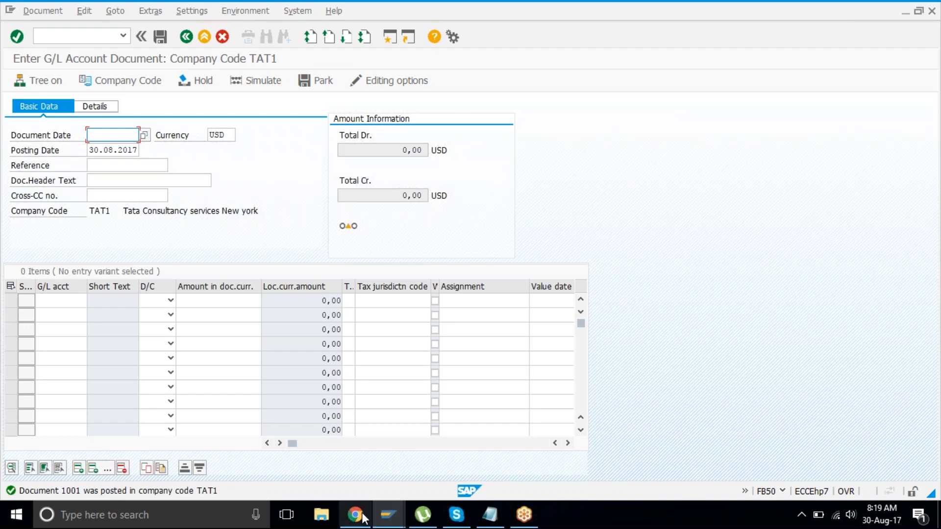
pyautogui.click(389, 520)
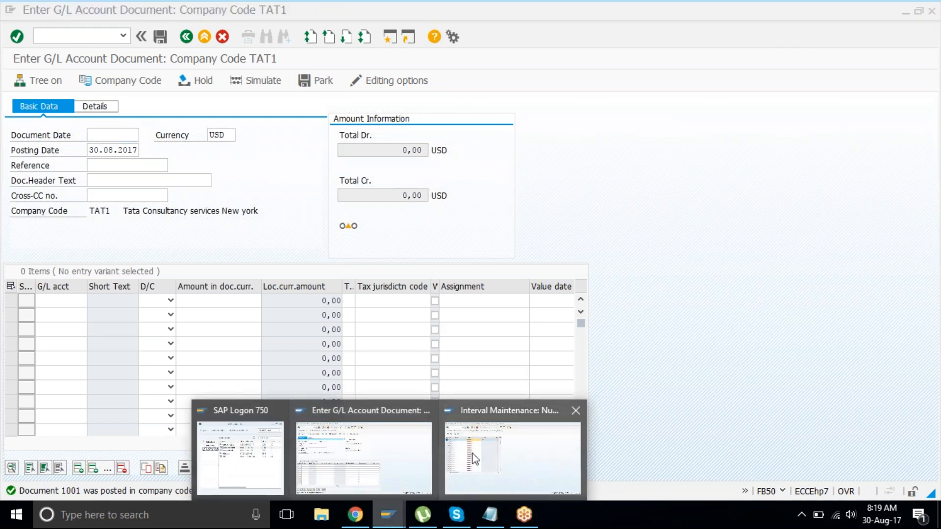
pyautogui.click(471, 458)
pyautogui.click(186, 39)
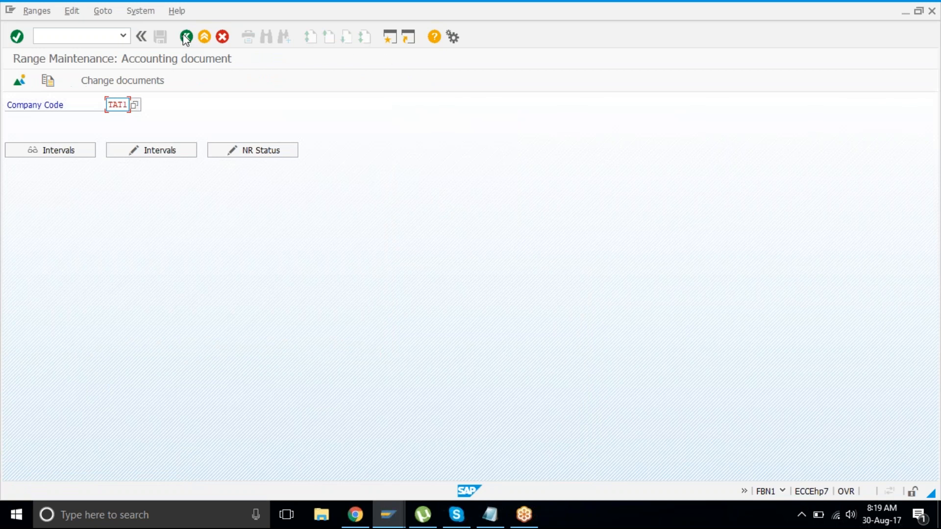
pyautogui.click(159, 149)
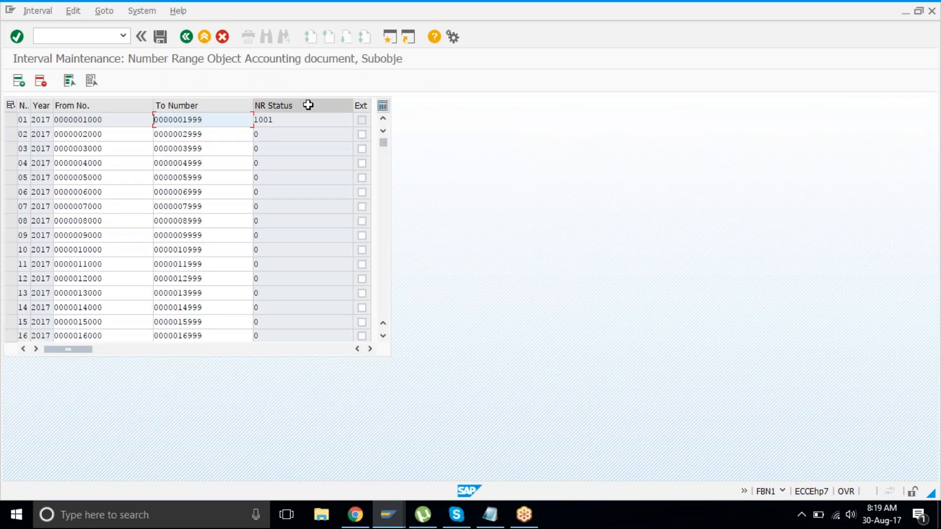
pyautogui.click(296, 123)
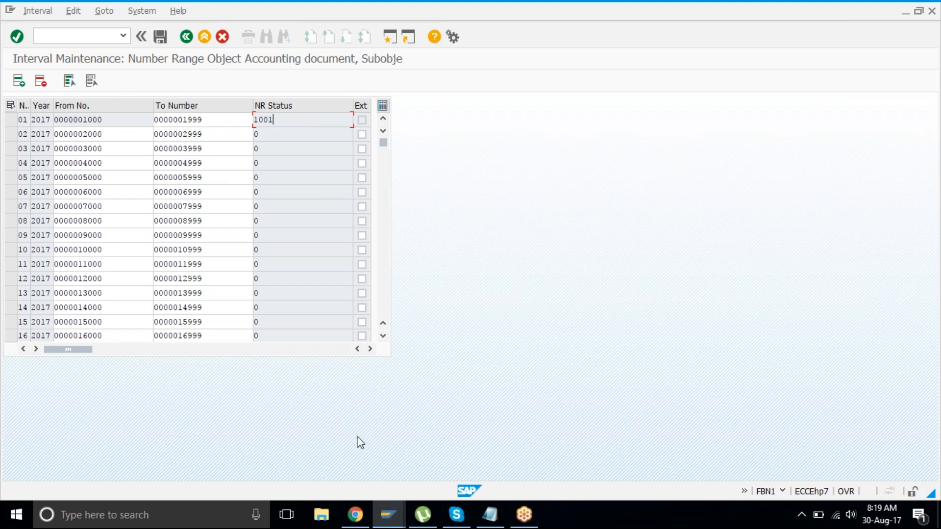
# Step: Fill the new G/L document's Document Date with 30.08.2017 from the field history
pyautogui.moveTo(392, 520)
pyautogui.click(363, 450)
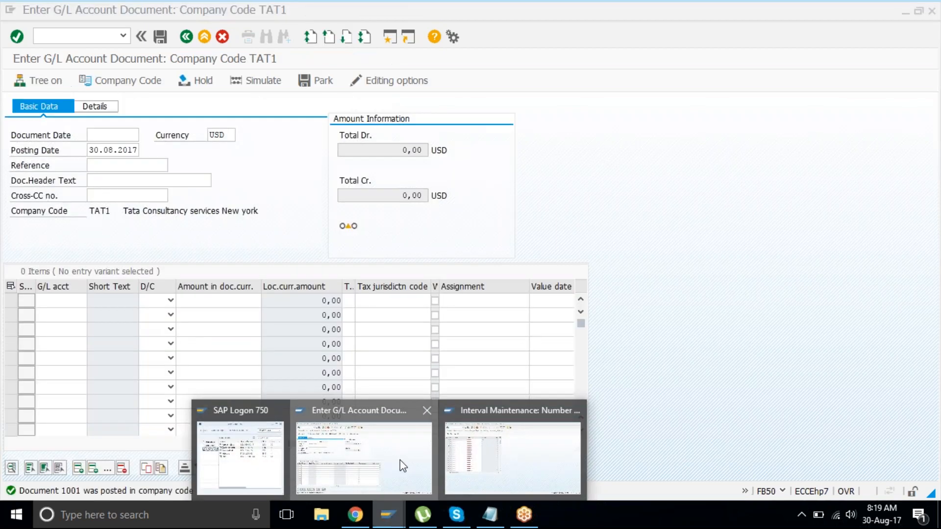
pyautogui.press('Down')
pyautogui.press('Return')
pyautogui.press('Tab')
pyautogui.press('Tab')
pyautogui.press('Tab')
pyautogui.press('Tab')
pyautogui.press('Tab')
pyautogui.press('Tab')
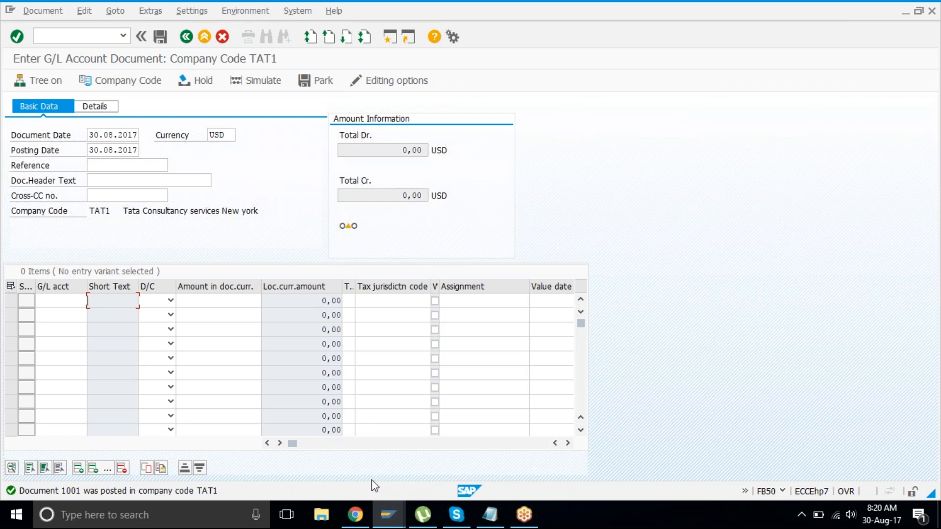
pyautogui.click(388, 517)
pyautogui.click(481, 455)
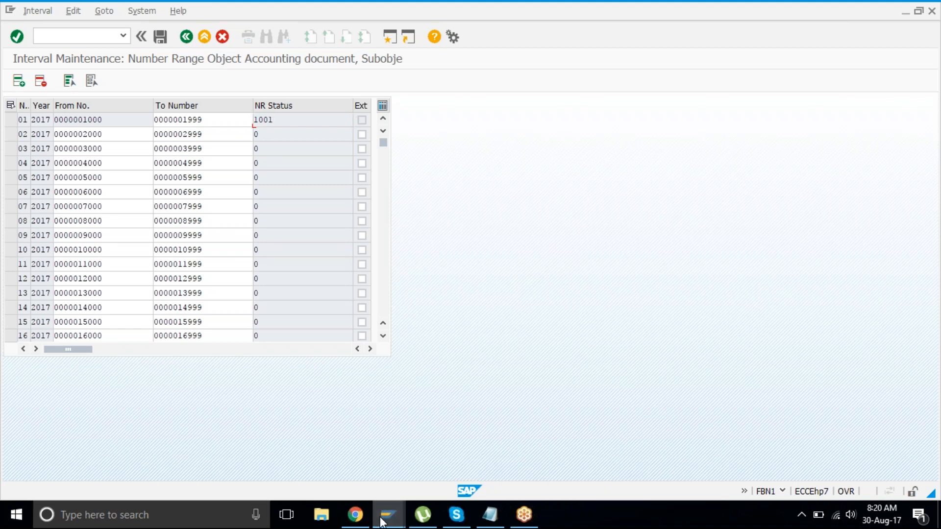
pyautogui.moveTo(382, 519)
pyautogui.moveTo(382, 434)
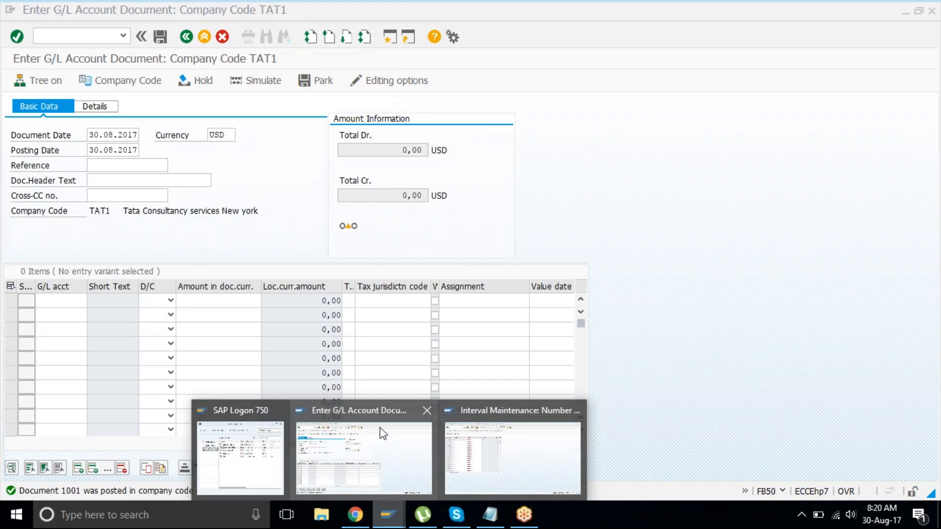
pyautogui.click(383, 434)
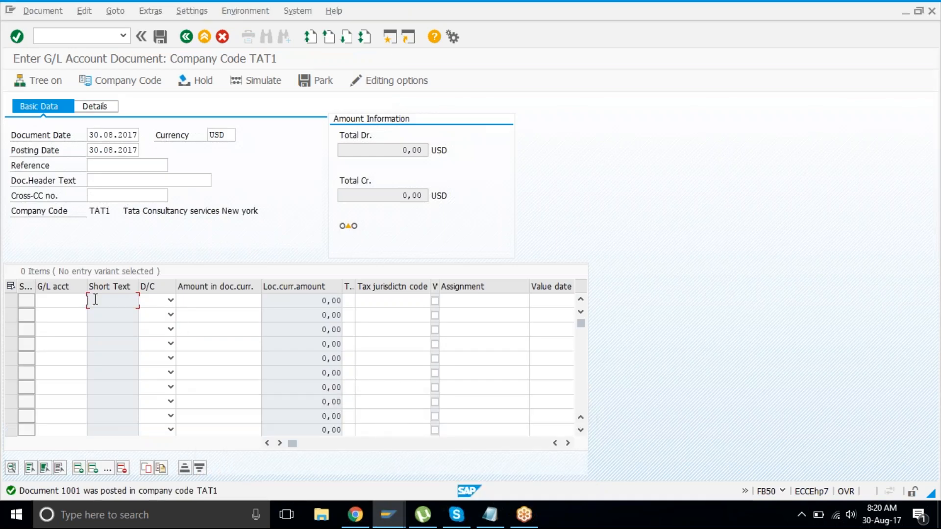
pyautogui.click(81, 298)
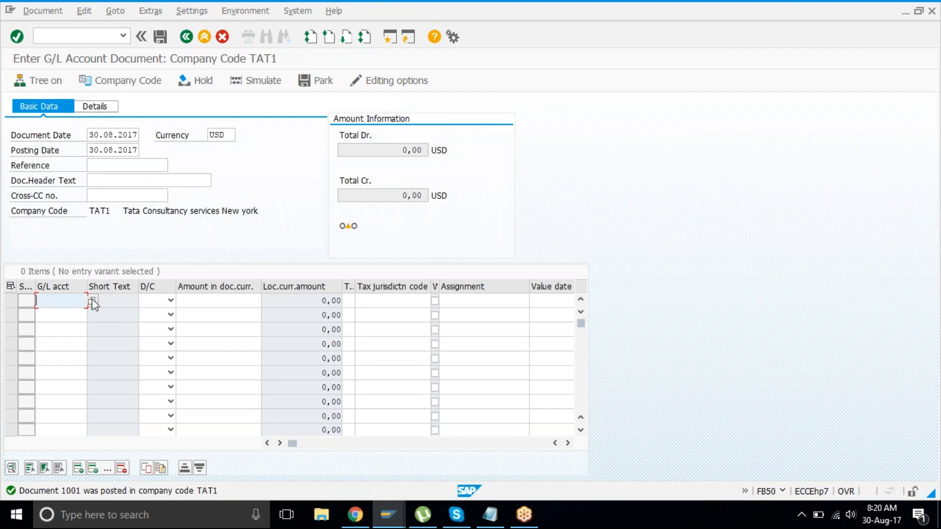
pyautogui.click(92, 300)
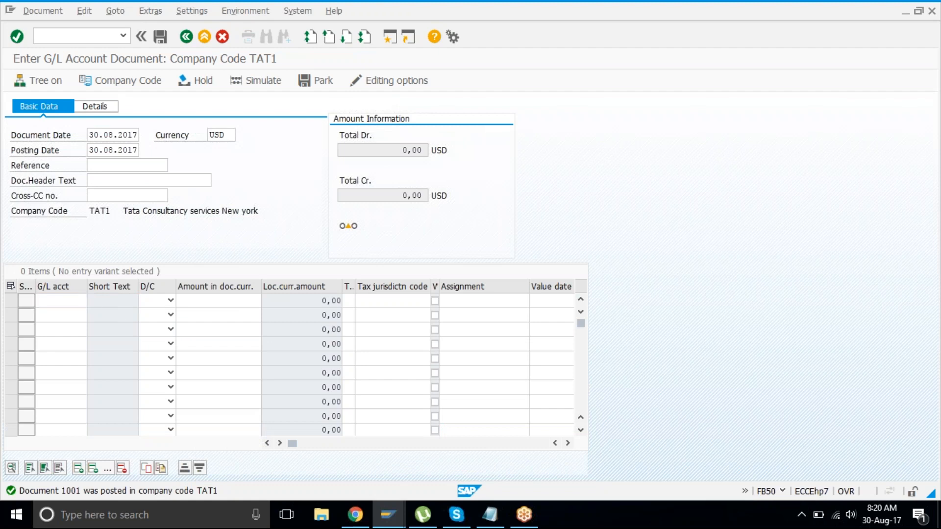
# Step: Assign G/L accounts 3101, 2000 and 2010 to item rows 1–3 from the TAT1 account lookup
pyautogui.press('Return')
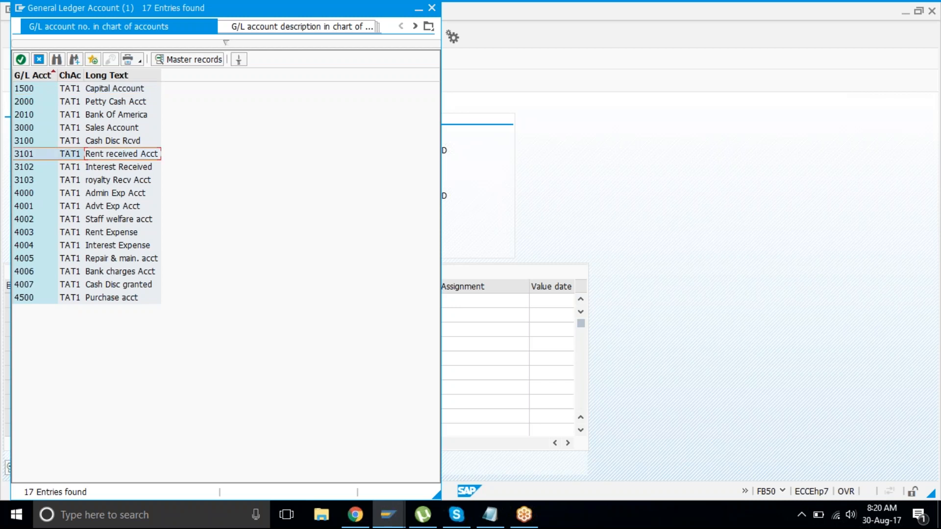
pyautogui.doubleClick(126, 155)
pyautogui.click(61, 315)
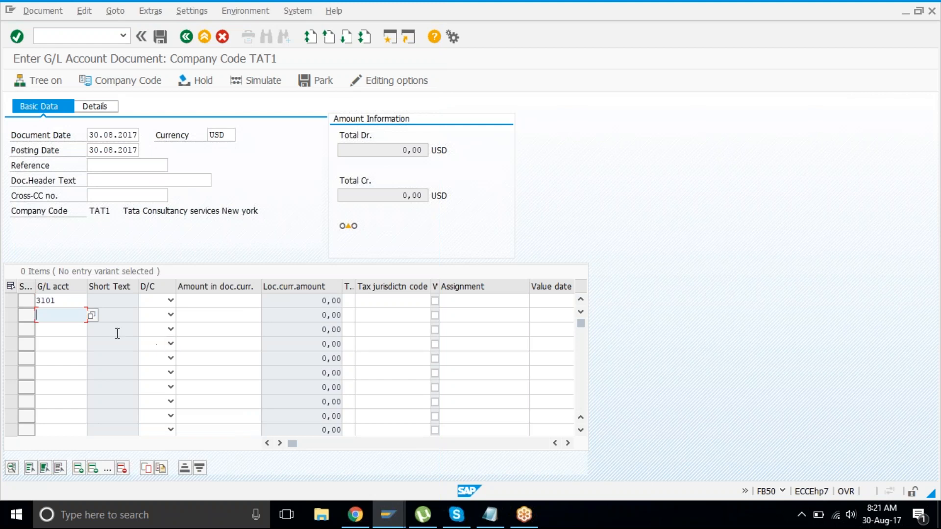
pyautogui.click(93, 316)
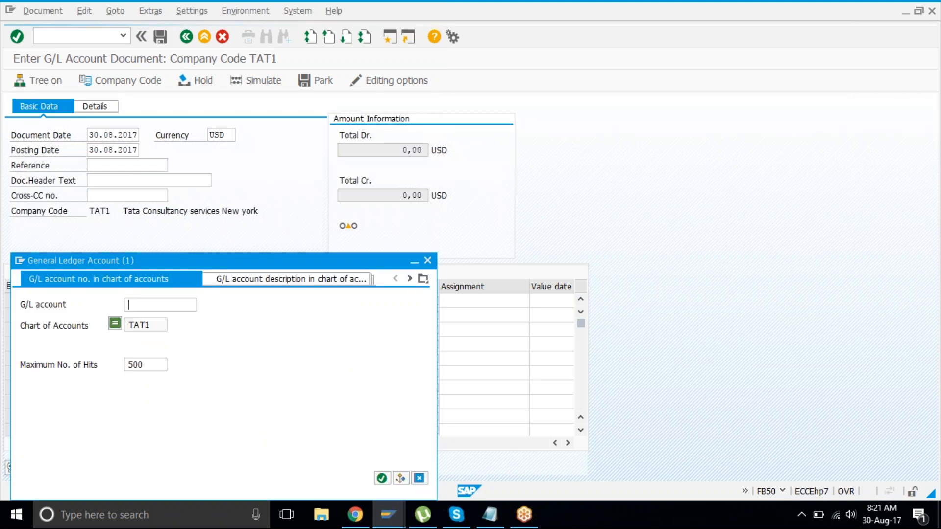
pyautogui.press('Return')
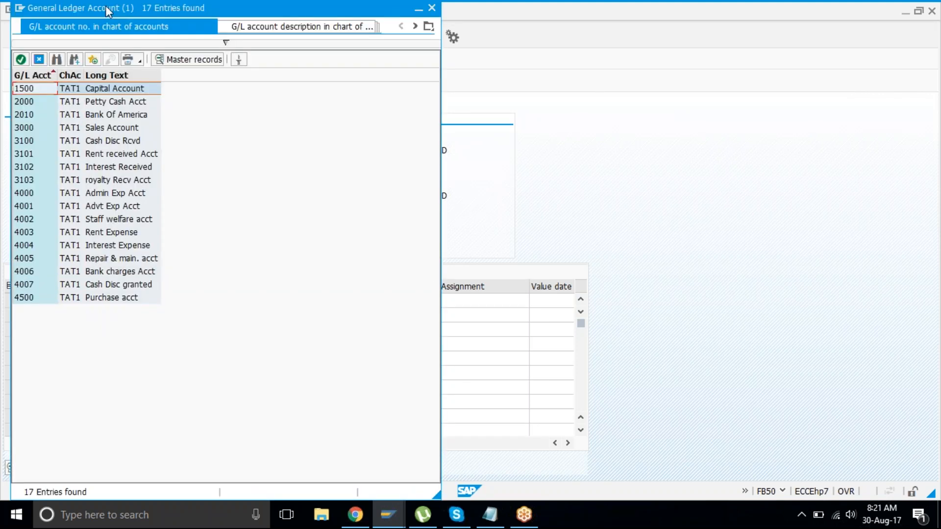
pyautogui.moveTo(156, 10); pyautogui.dragTo(381, 13)
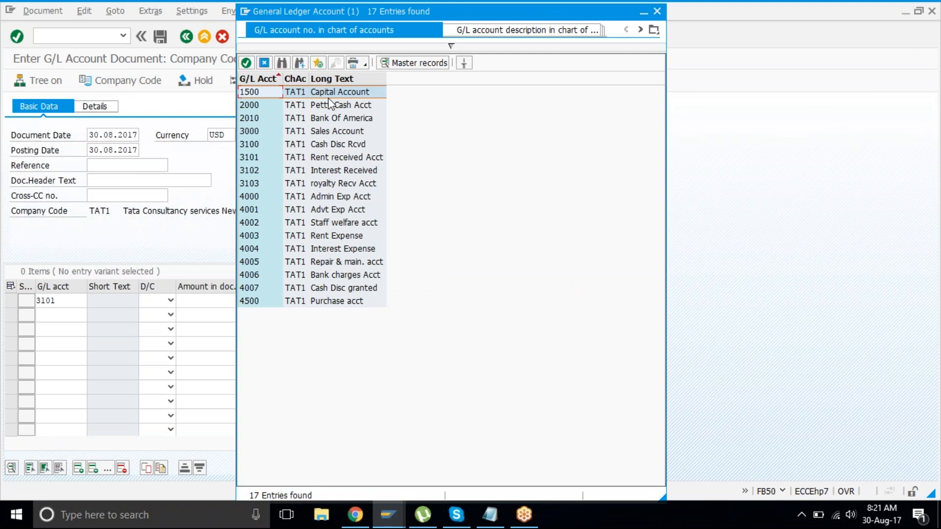
pyautogui.doubleClick(329, 104)
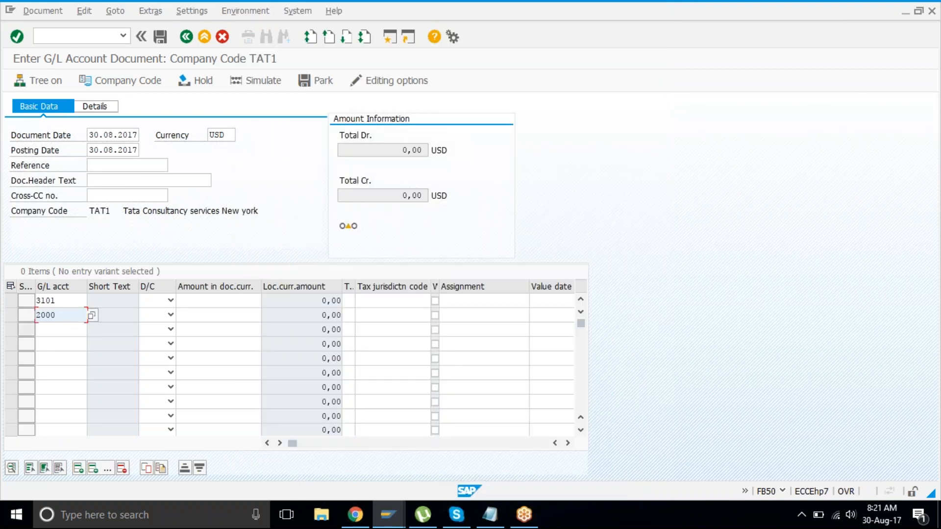
pyautogui.click(67, 328)
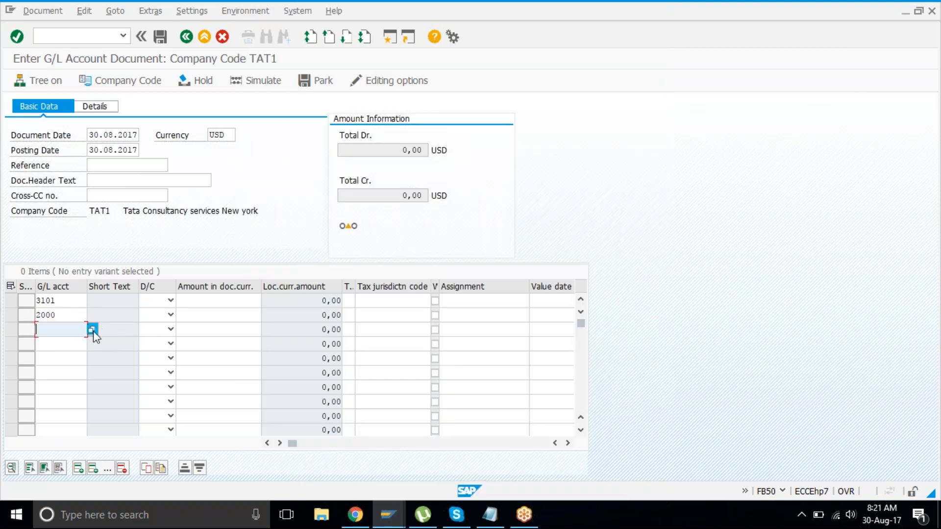
pyautogui.click(92, 330)
pyautogui.click(382, 477)
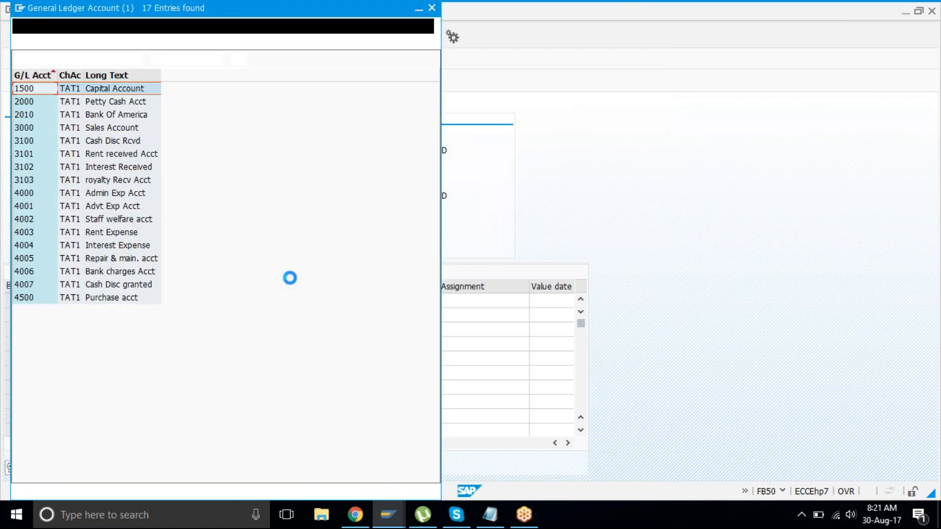
pyautogui.doubleClick(84, 116)
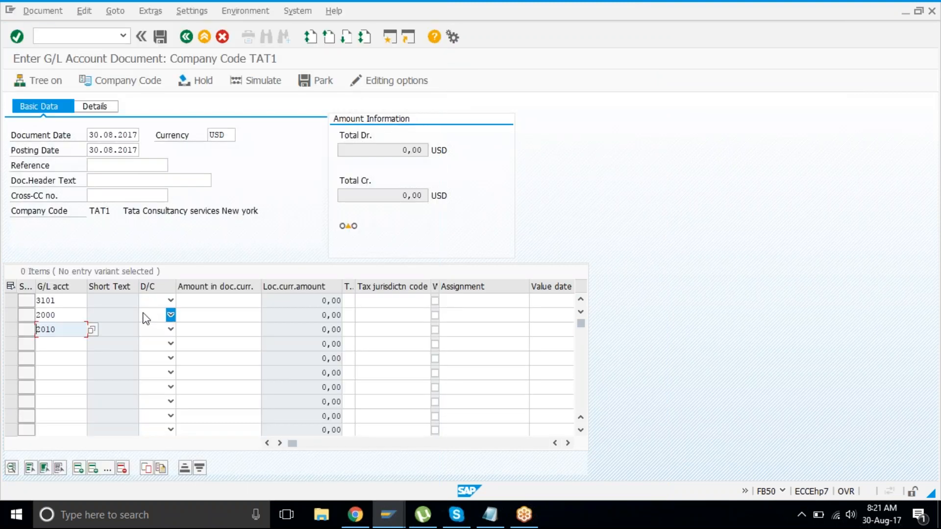
# Step: Enter 70000 on row 1 and mark account 3101 as a credit
pyautogui.click(197, 297)
pyautogui.write('70000')
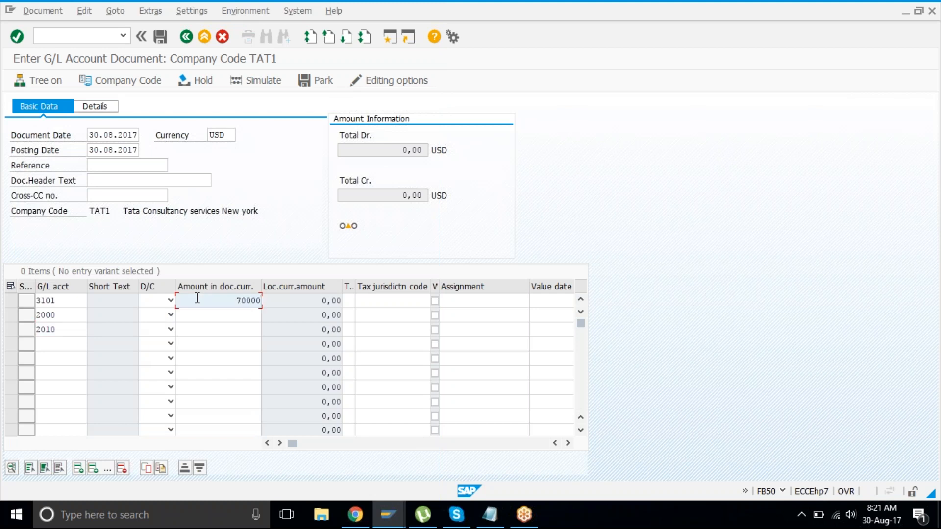
pyautogui.click(153, 301)
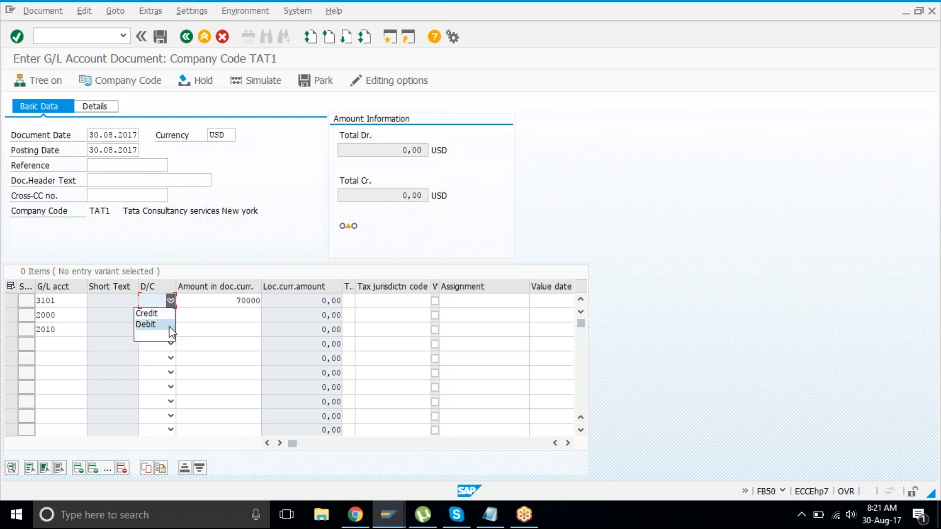
pyautogui.click(167, 315)
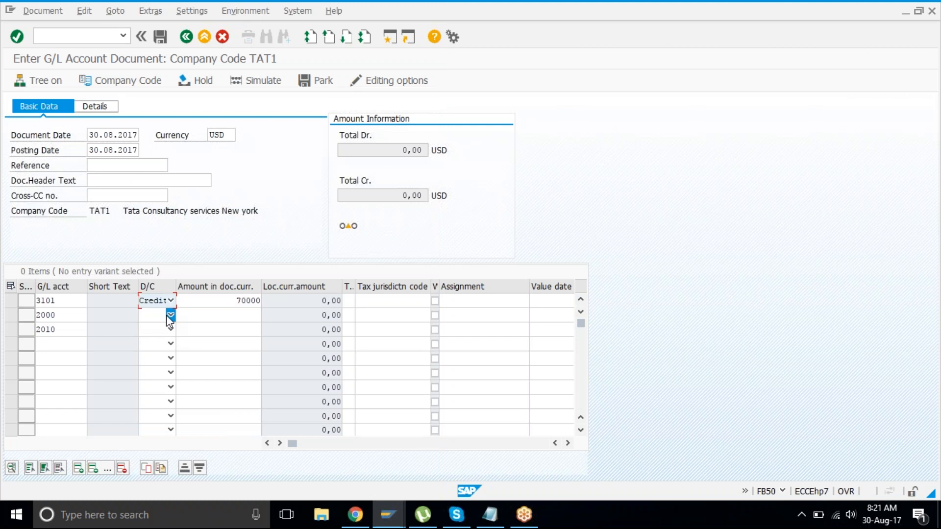
# Step: Mark rows 2 and 3 (accounts 2000 and 2010) as debits
pyautogui.click(107, 316)
pyautogui.click(76, 316)
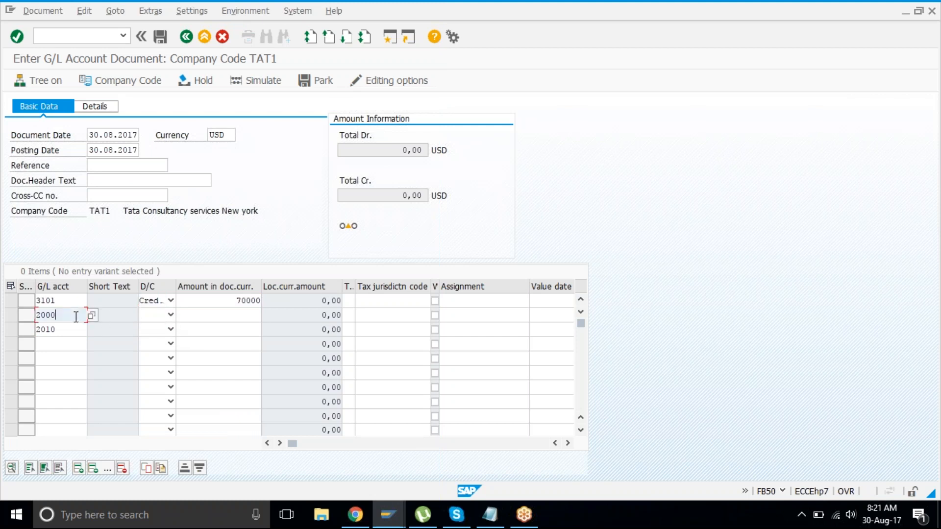
pyautogui.click(73, 329)
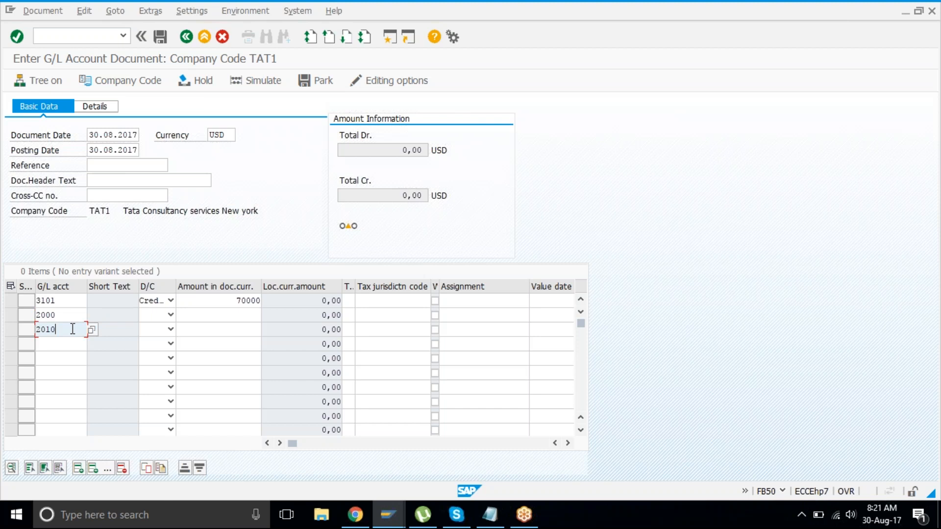
pyautogui.click(170, 314)
pyautogui.click(156, 339)
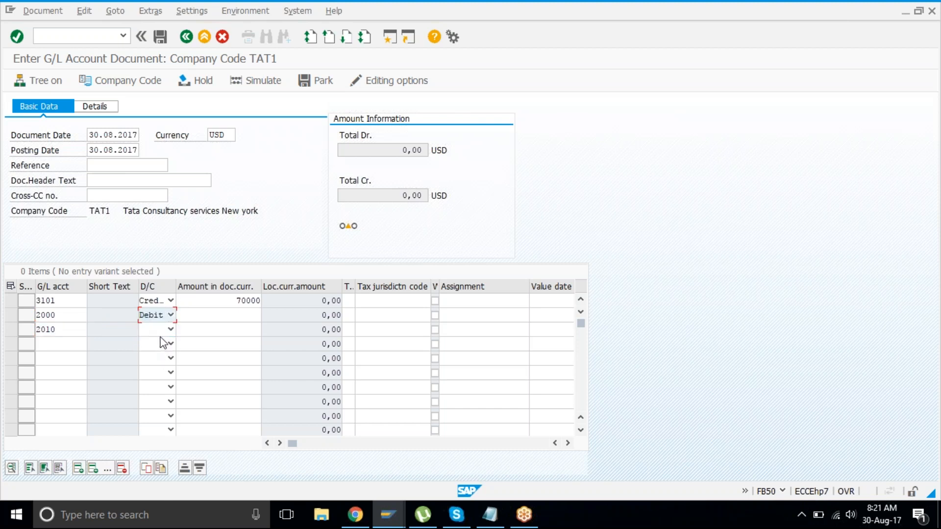
pyautogui.click(170, 329)
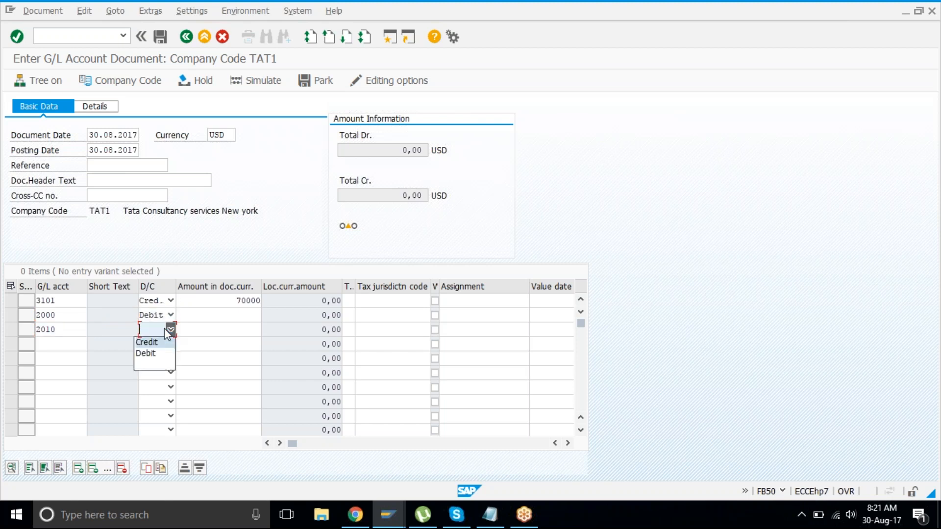
pyautogui.click(147, 354)
# Step: Enter debit amounts 30000 for 2000 and 40000 for 2010 and check the items
pyautogui.click(219, 317)
pyautogui.write('3000')
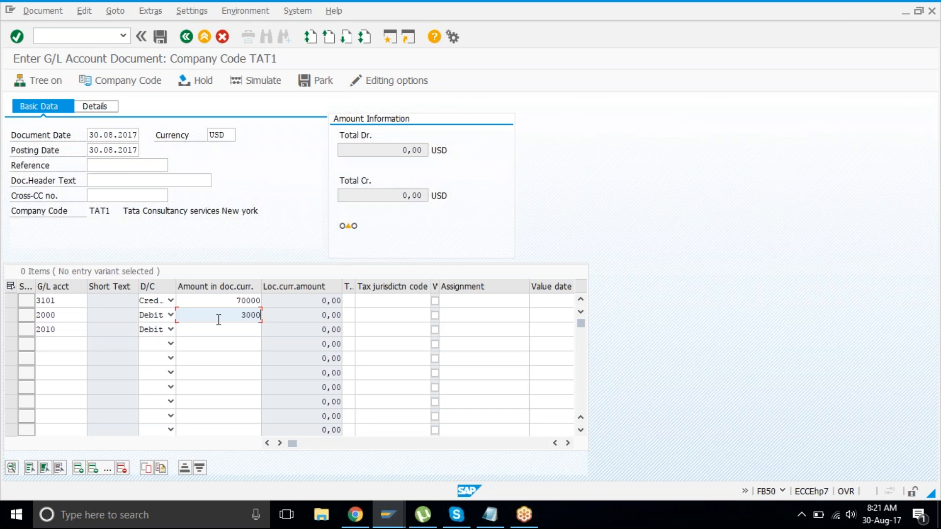
pyautogui.write('0')
pyautogui.press('Down')
pyautogui.write('40000')
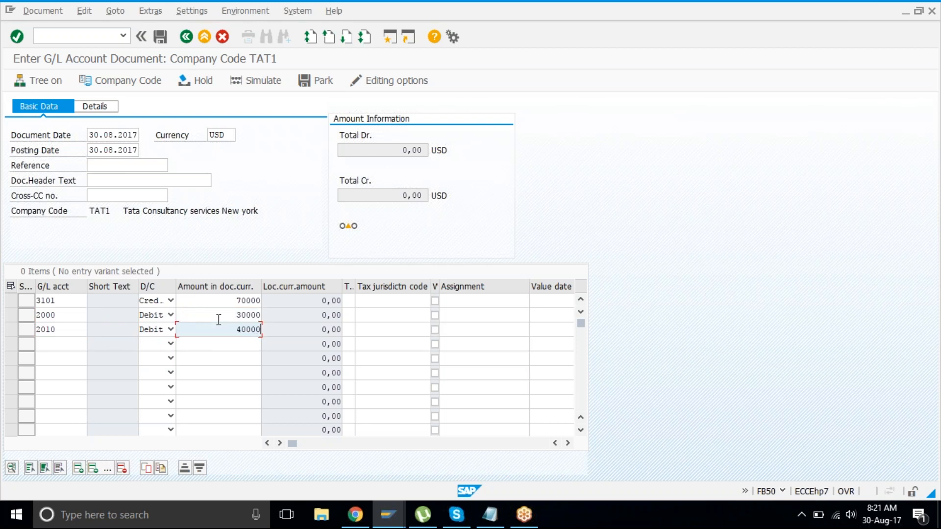
pyautogui.press('Return')
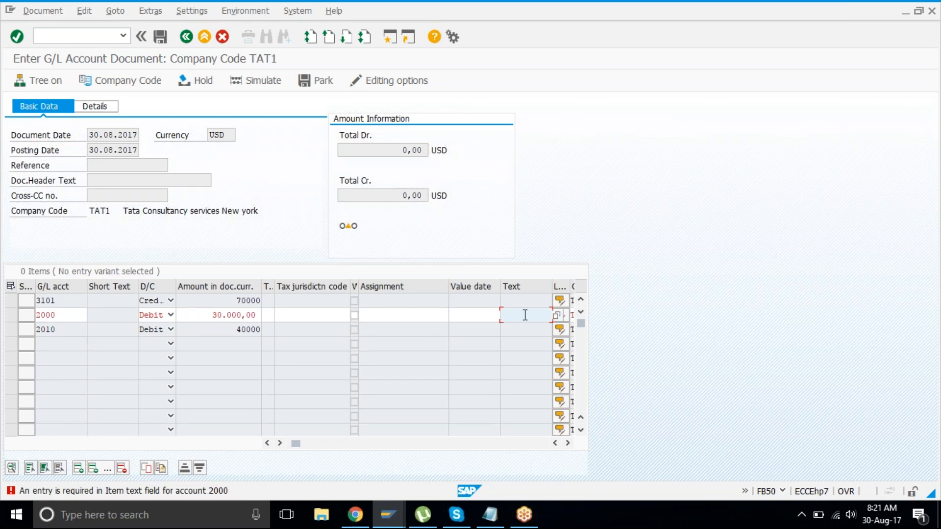
# Step: Give account 2000's line the text 'rent rcvd partially in cash' and validate all three lines
pyautogui.write('rent')
pyautogui.write(' rcvd par')
pyautogui.write('tially in')
pyautogui.write(' cash')
pyautogui.press('Return')
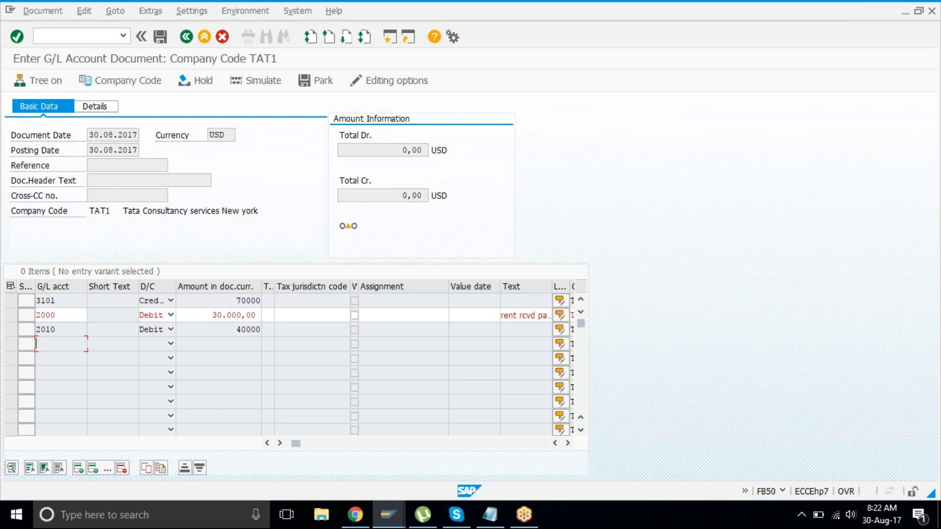
pyautogui.click(521, 316)
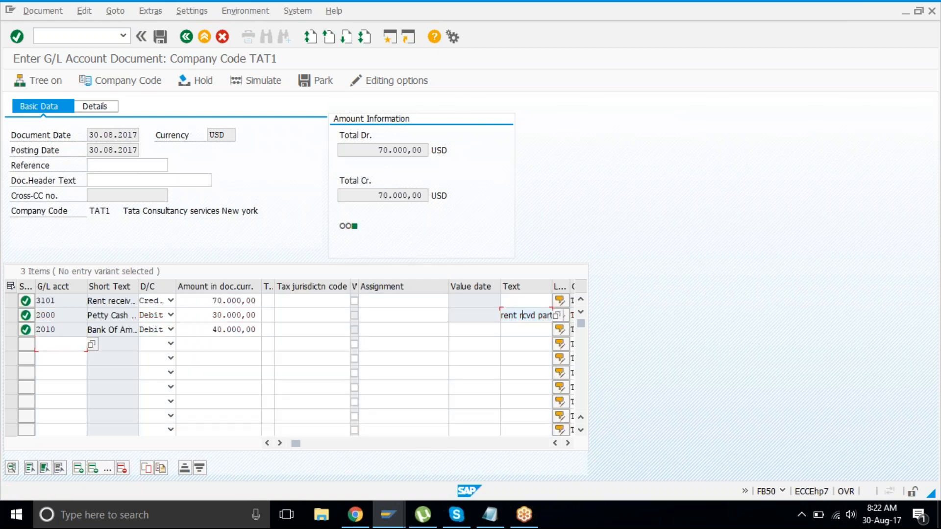
# Step: Verify debit and credit totals both read 70.000,00 USD against the line amounts
pyautogui.moveTo(374, 150); pyautogui.dragTo(434, 156)
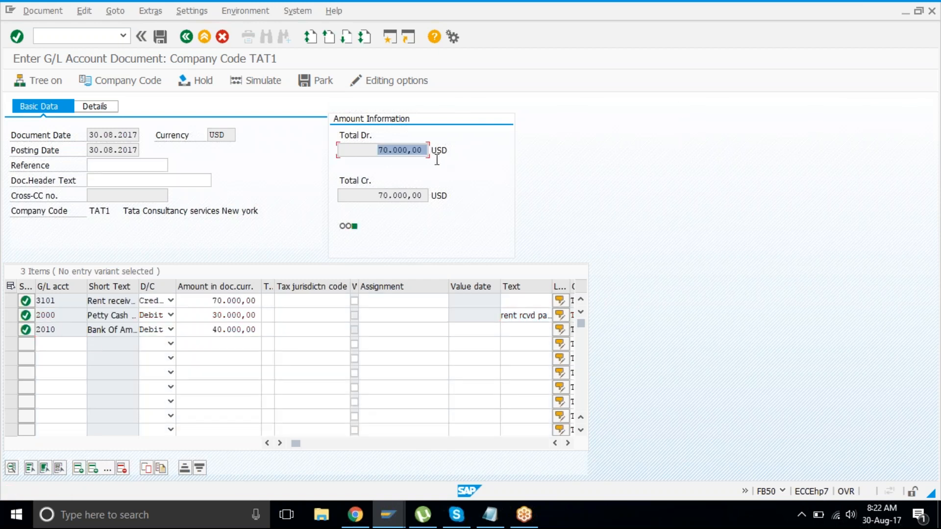
pyautogui.click(435, 159)
pyautogui.click(208, 303)
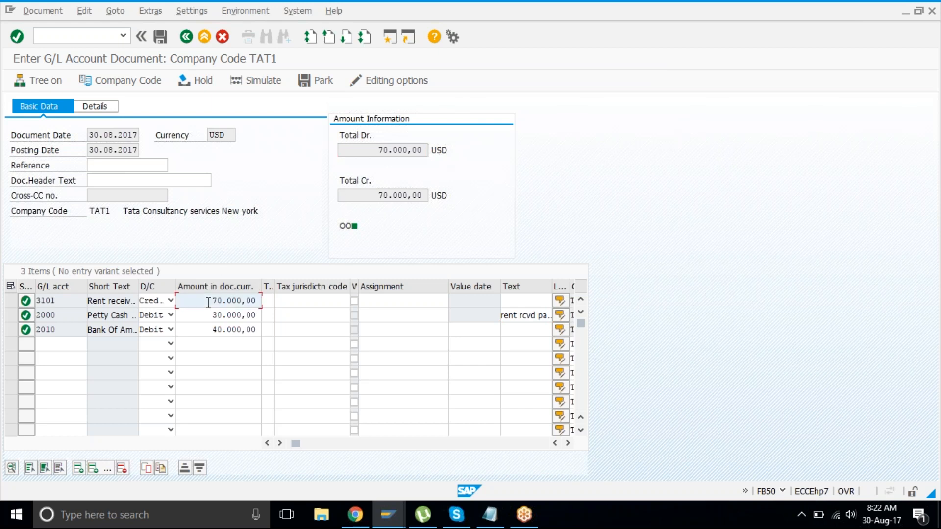
pyautogui.click(207, 332)
pyautogui.click(211, 299)
pyautogui.moveTo(388, 195); pyautogui.dragTo(31, 219)
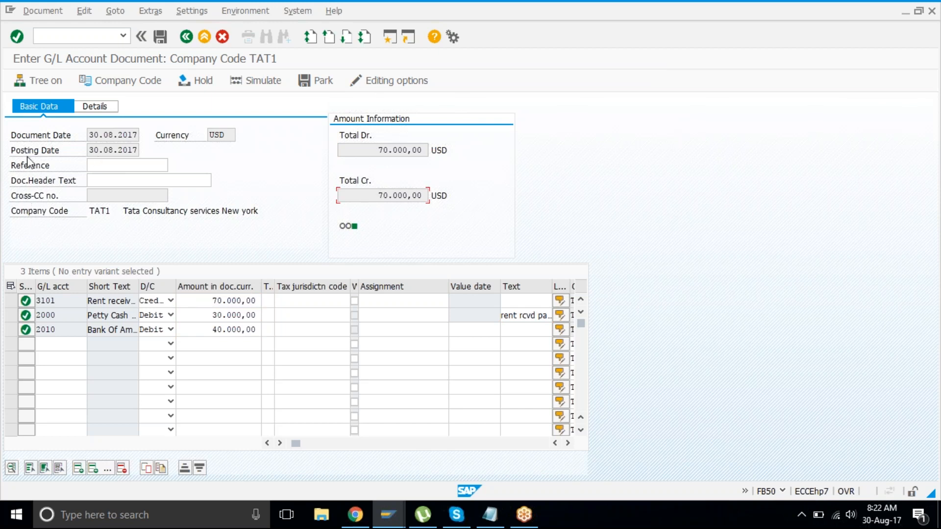
# Step: Set the editing options to display the document type and save them to the user profile
pyautogui.click(395, 84)
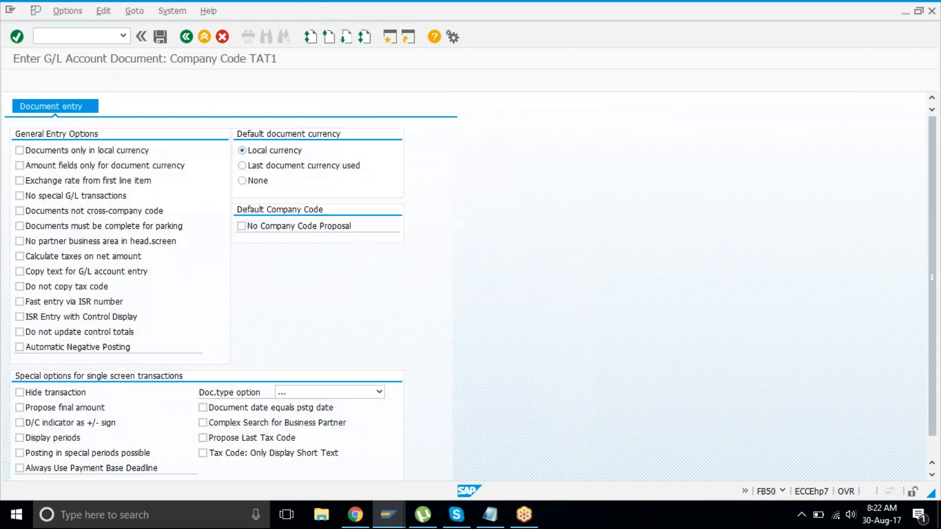
pyautogui.click(323, 395)
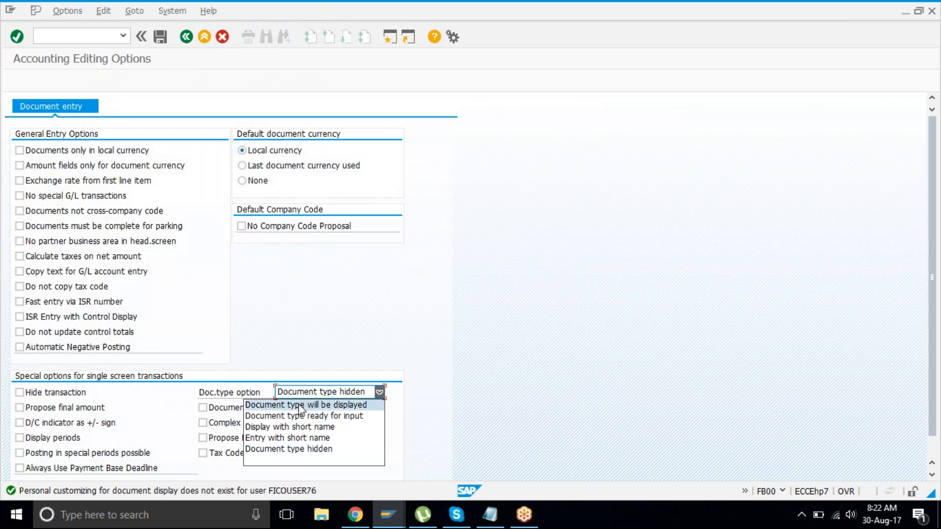
pyautogui.click(301, 405)
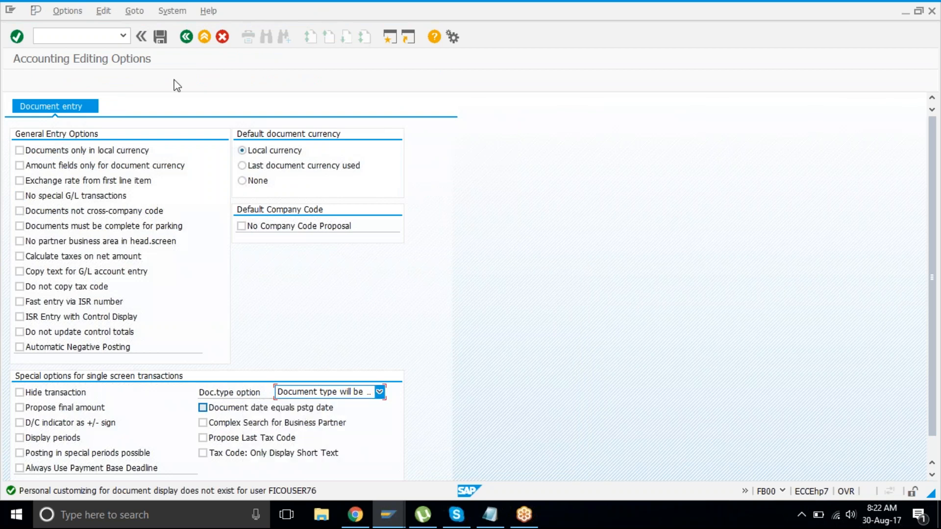
pyautogui.click(161, 37)
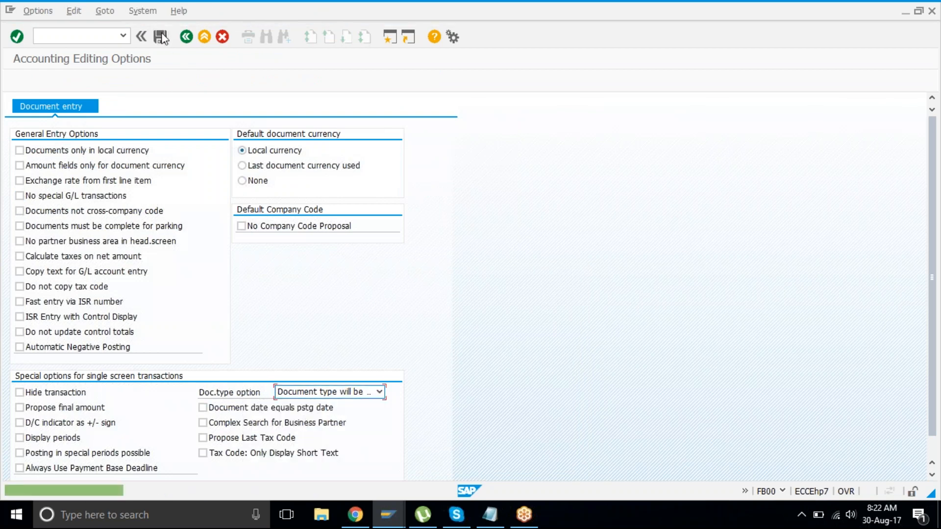
pyautogui.click(186, 37)
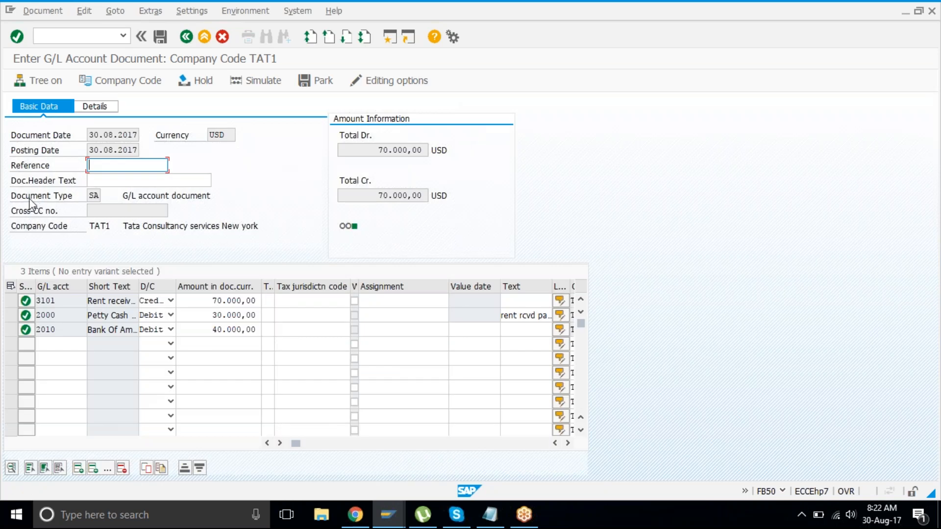
# Step: Check the number range intervals window, where the current number status still reads 1001
pyautogui.moveTo(13, 203)
pyautogui.mouseDown()
pyautogui.moveTo(219, 194)
pyautogui.moveTo(12, 196)
pyautogui.mouseUp()
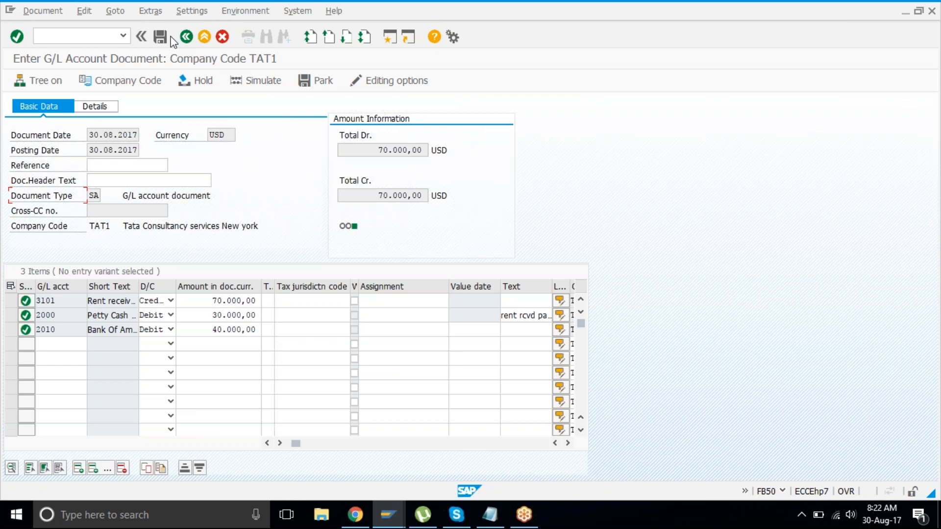
pyautogui.click(387, 516)
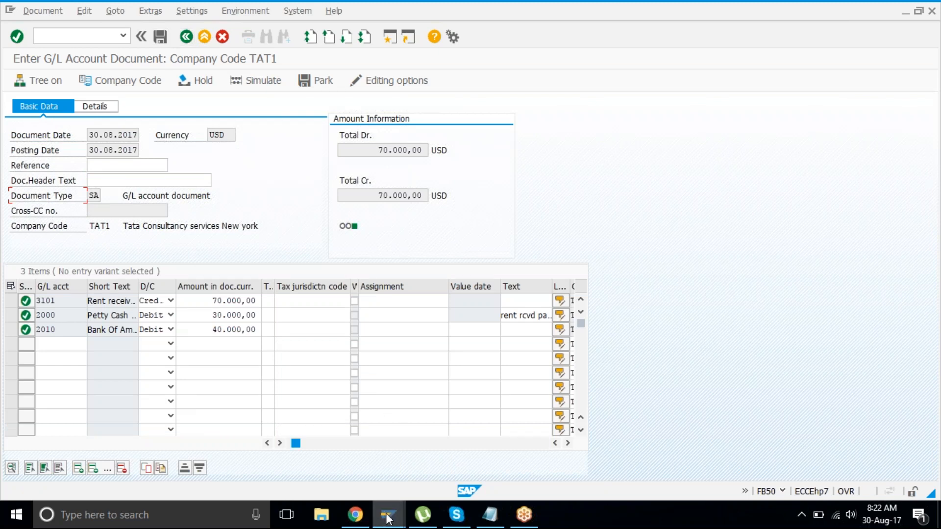
pyautogui.click(474, 444)
pyautogui.moveTo(286, 119); pyautogui.dragTo(248, 120)
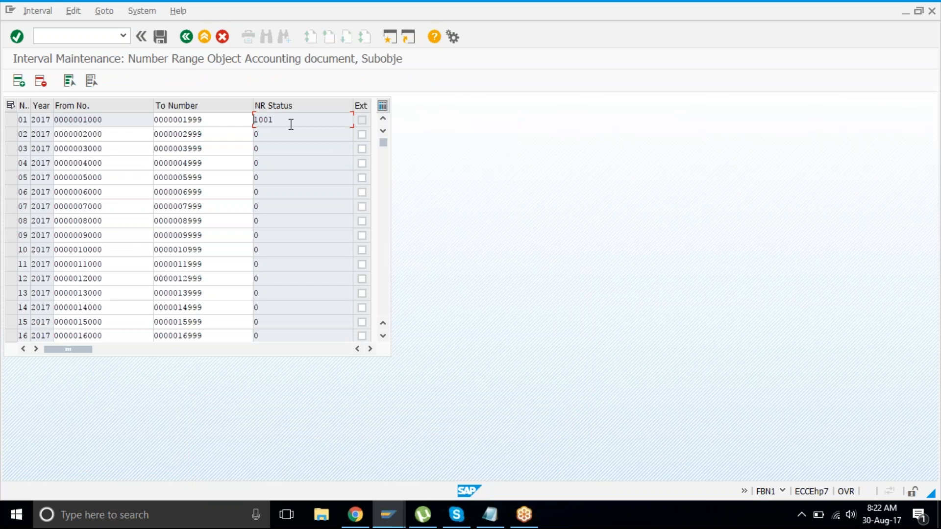
# Step: Post the balanced G/L document as document 1002 in company code TAT1
pyautogui.click(398, 518)
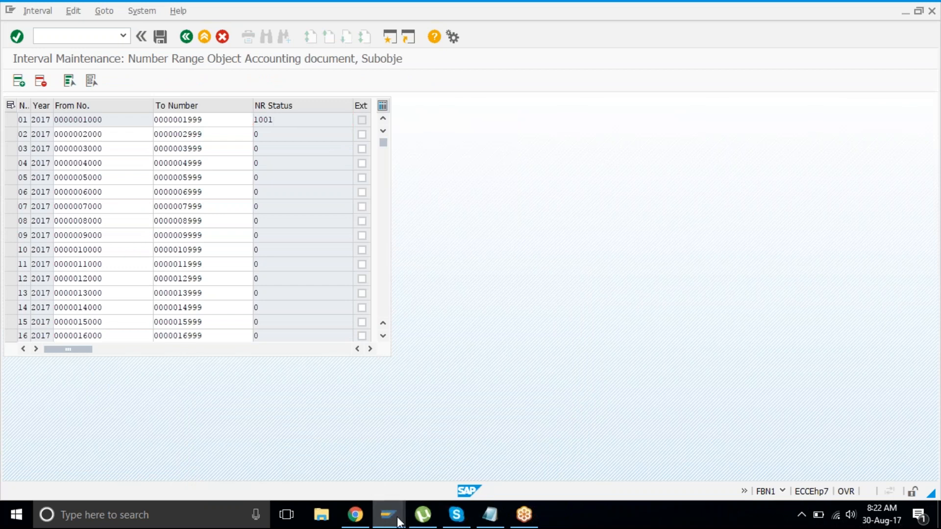
pyautogui.click(414, 451)
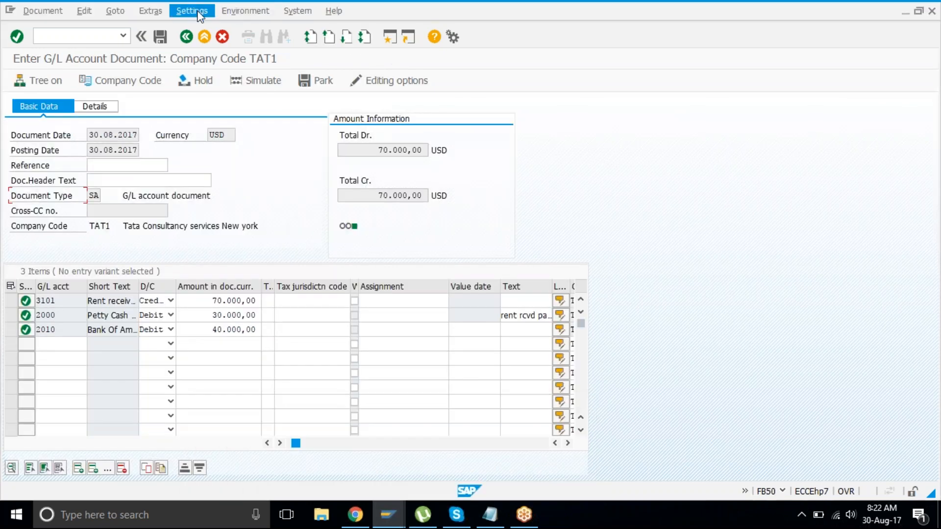
pyautogui.click(160, 39)
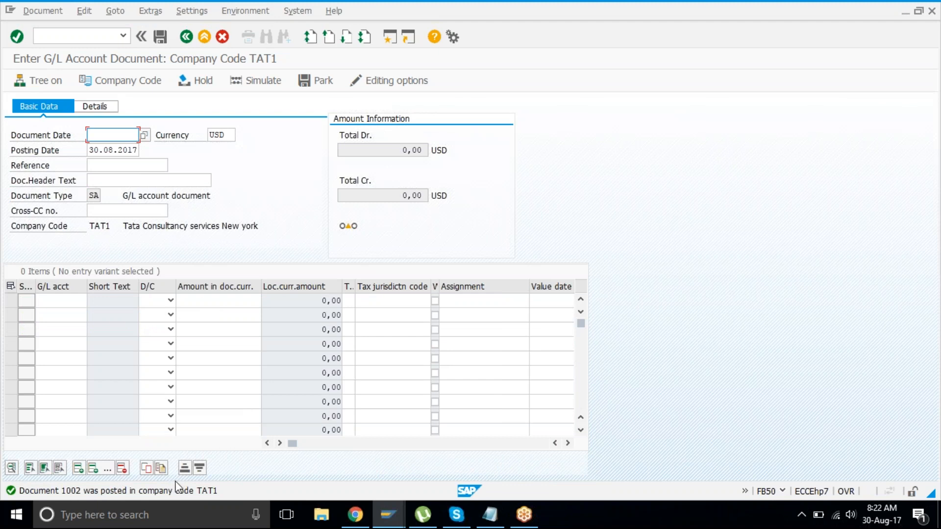
# Step: Reopen the TAT1 number range intervals to see the updated status, then end that session
pyautogui.moveTo(388, 514)
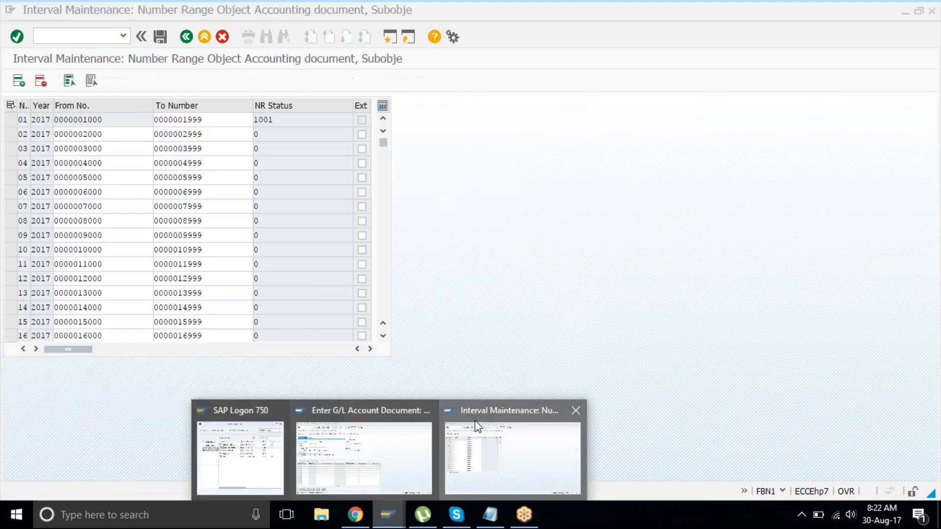
pyautogui.click(528, 448)
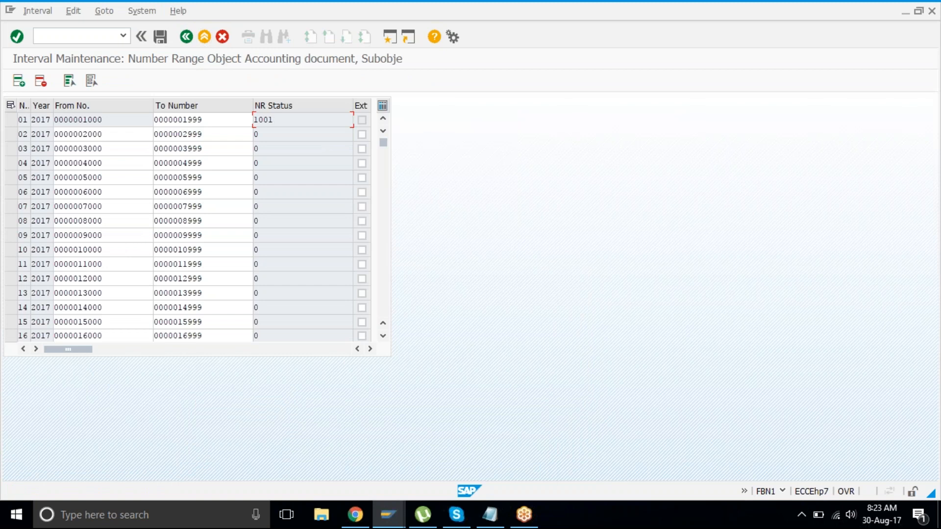
pyautogui.click(187, 38)
pyautogui.click(159, 150)
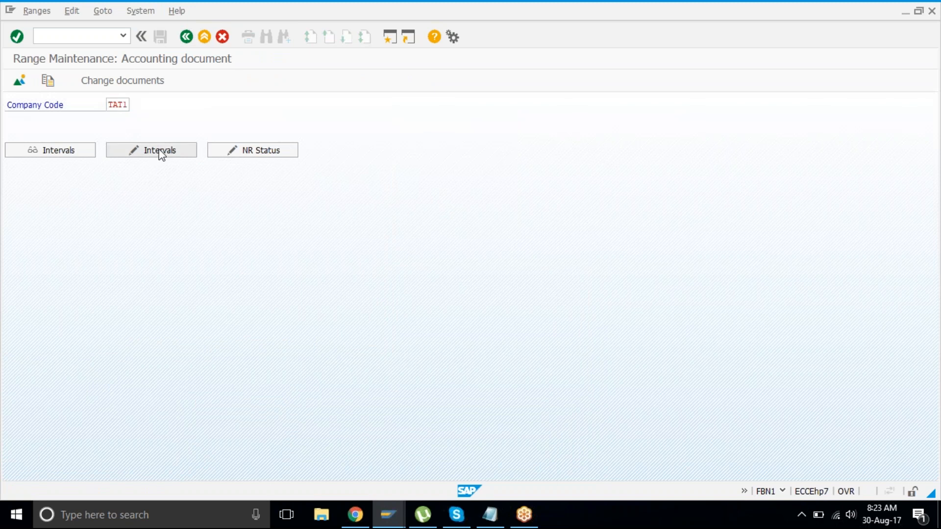
pyautogui.click(145, 11)
pyautogui.click(162, 42)
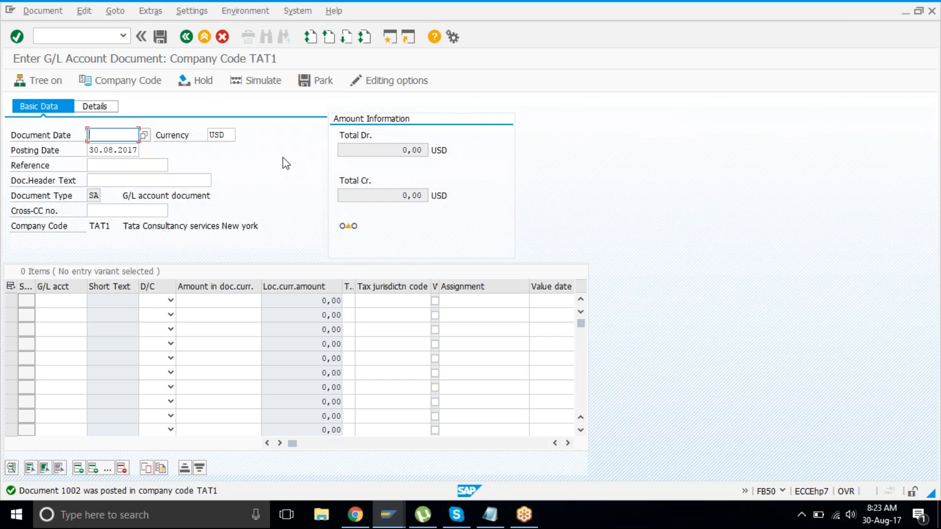
pyautogui.click(35, 12)
# Step: Display posted document 1002, review its three lines, and open line item 001 (account 3101) in detail
pyautogui.click(63, 45)
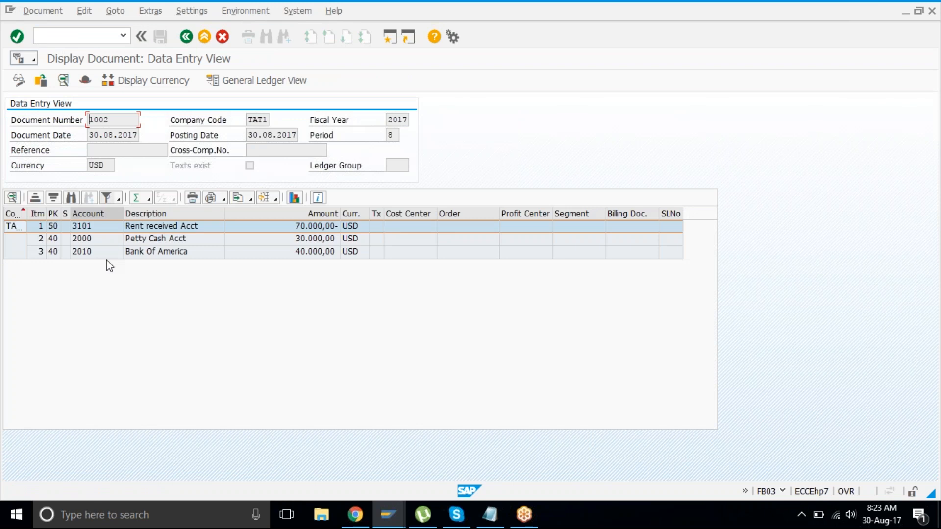
pyautogui.click(134, 242)
pyautogui.press('Down')
pyautogui.press('Up')
pyautogui.press('Up')
pyautogui.press('Down')
pyautogui.press('Down')
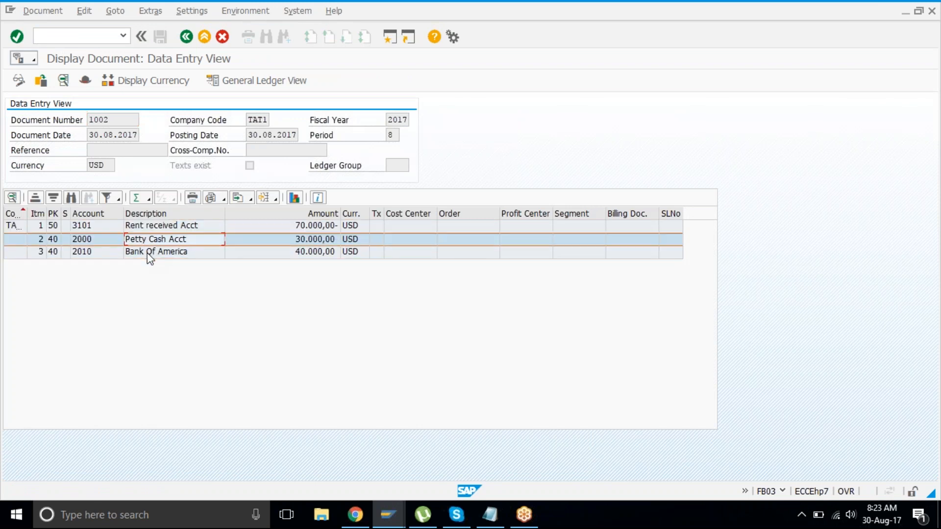
pyautogui.press('Up')
pyautogui.press('Up')
pyautogui.press('Down')
pyautogui.press('Down')
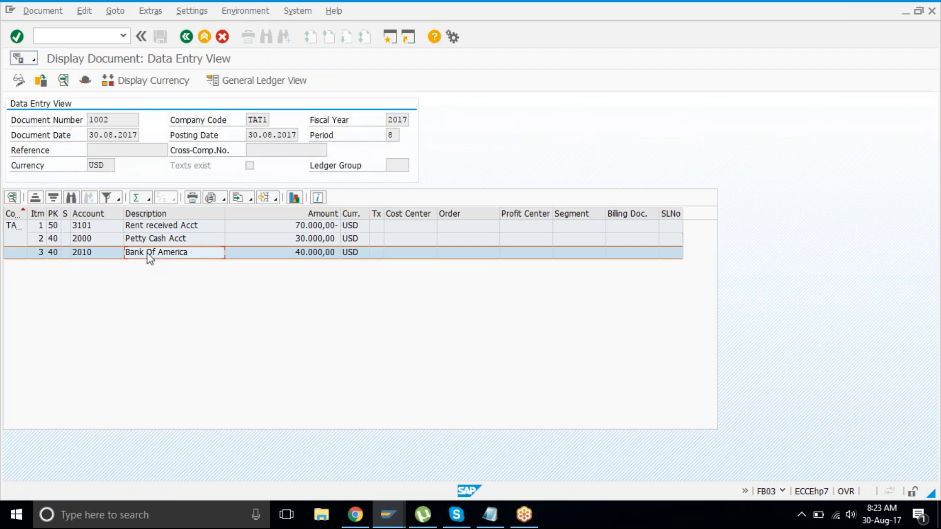
pyautogui.press('Up')
pyautogui.press('Up')
pyautogui.press('Down')
pyautogui.press('Up')
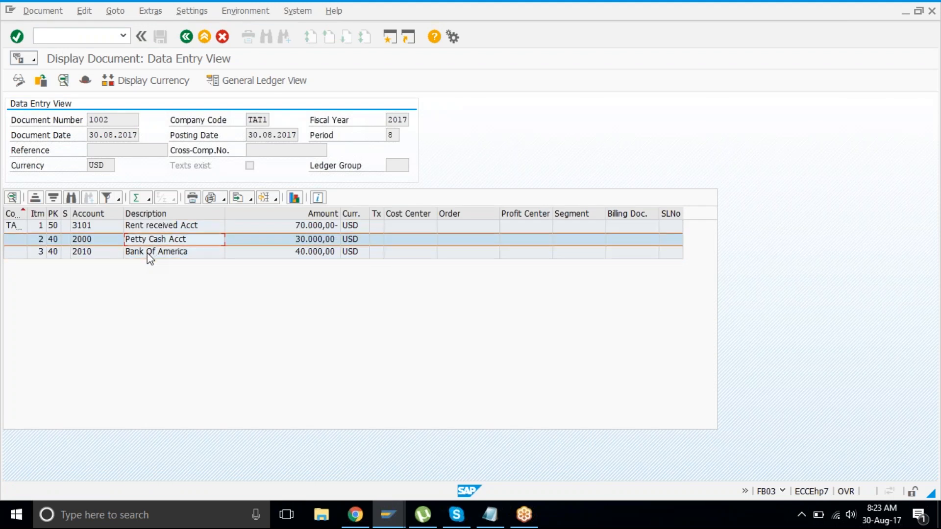
pyautogui.press('Up')
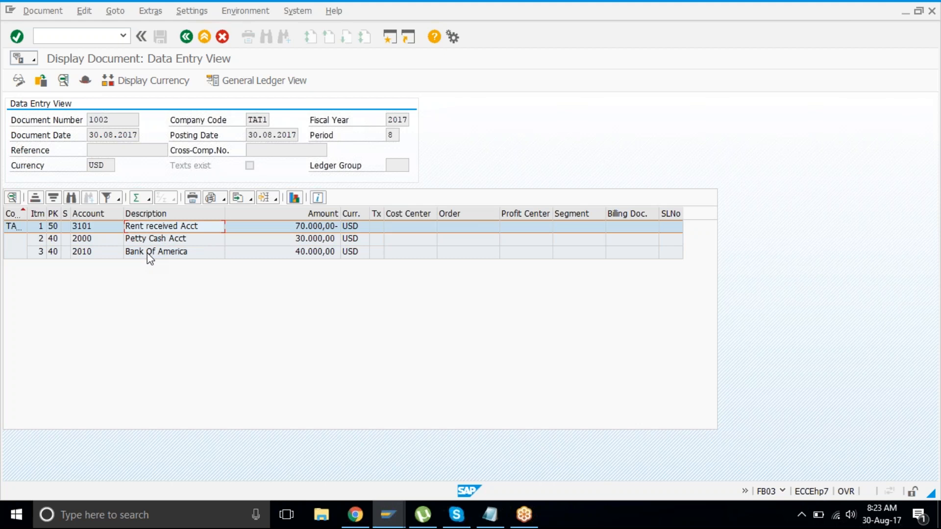
pyautogui.doubleClick(198, 228)
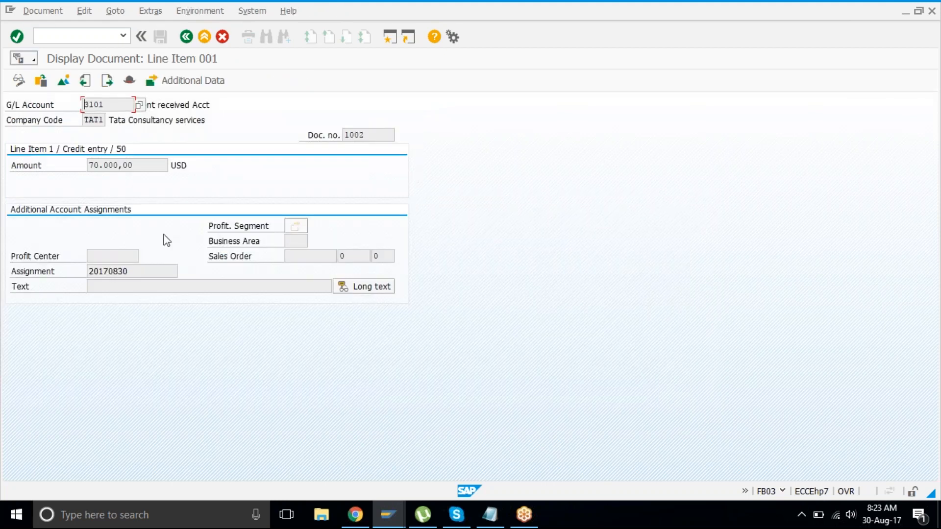
# Step: Switch line item 001 to change mode, give it the text 'rent receipt', and save
pyautogui.click(147, 271)
pyautogui.click(123, 287)
pyautogui.click(20, 84)
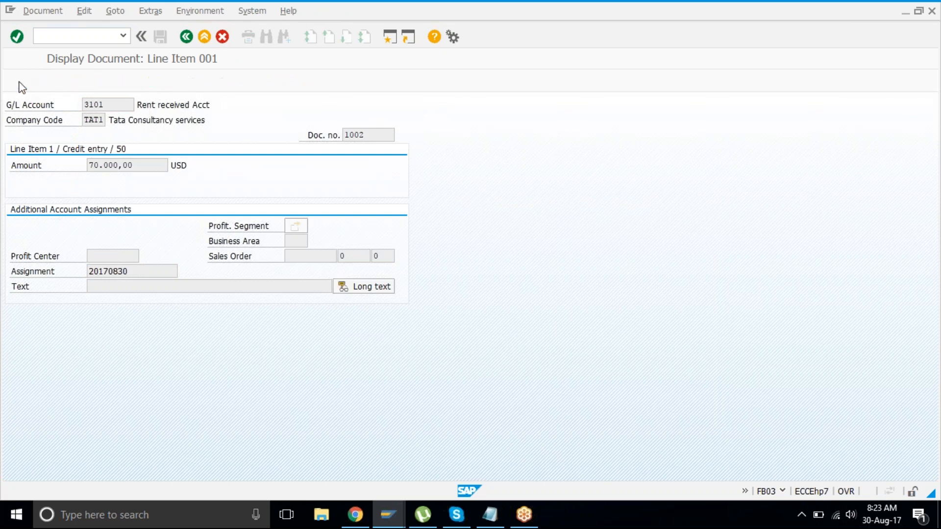
pyautogui.click(35, 10)
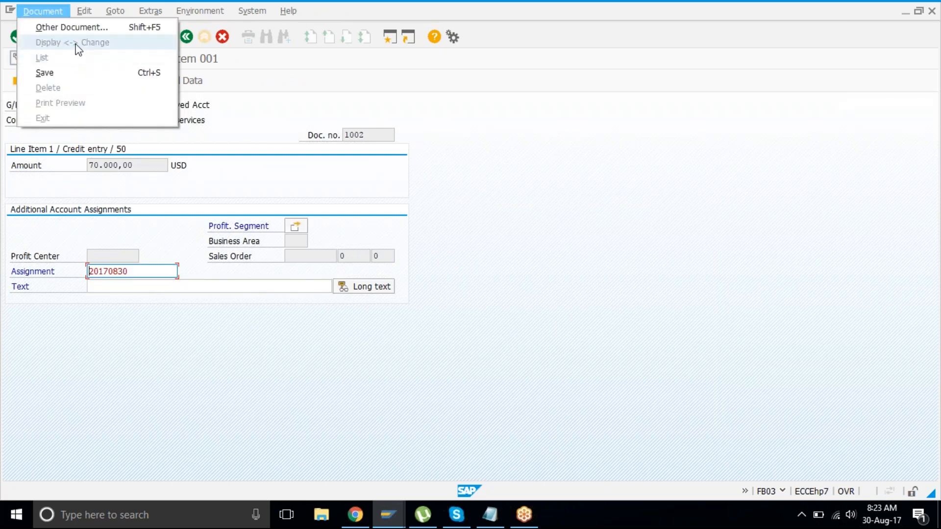
pyautogui.click(144, 311)
pyautogui.click(125, 167)
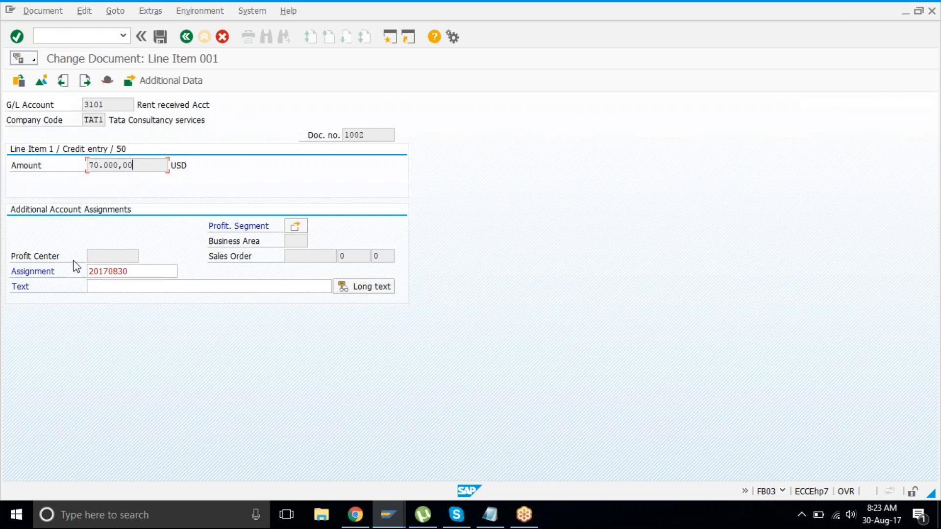
pyautogui.click(108, 288)
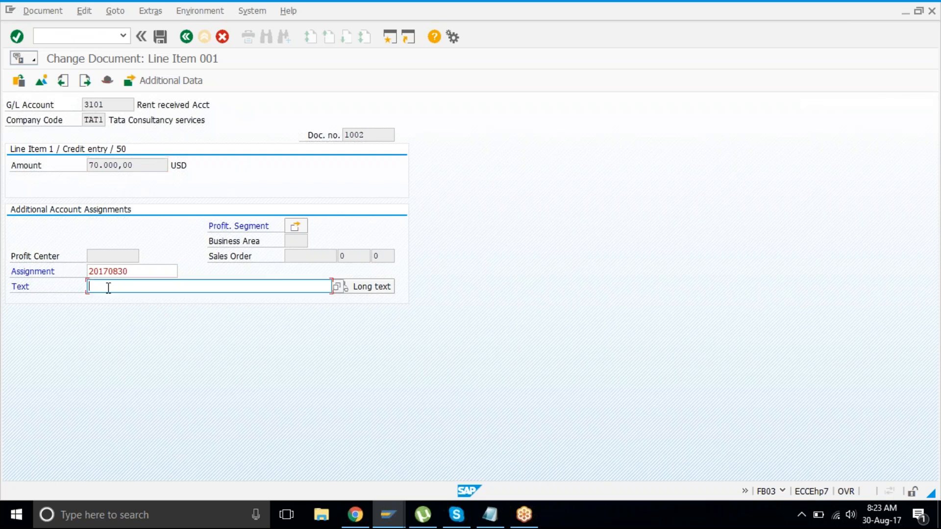
pyautogui.write('rent')
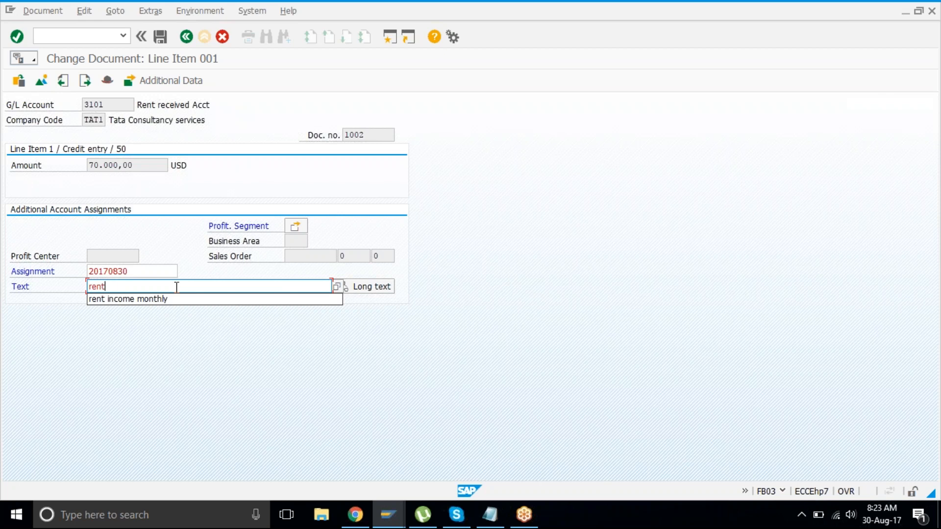
pyautogui.write(' receipt')
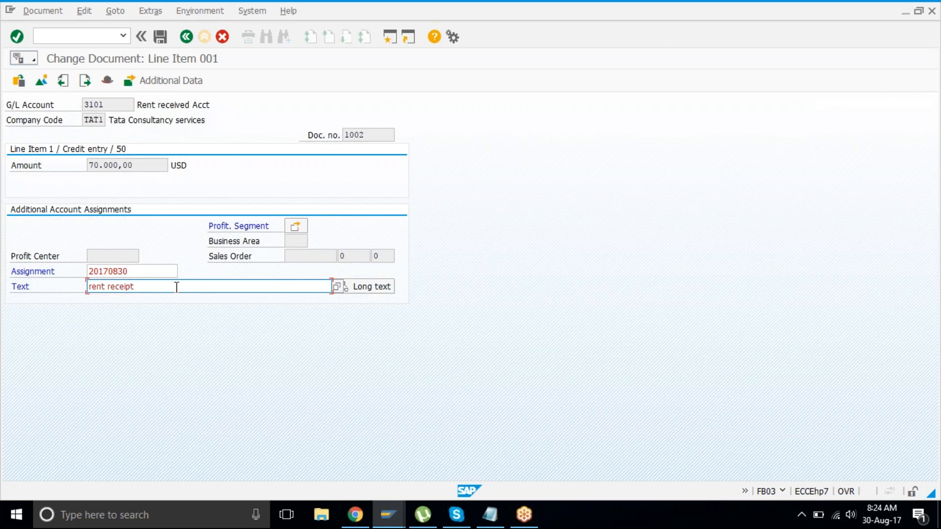
pyautogui.hotkey('shift', 'Tab')
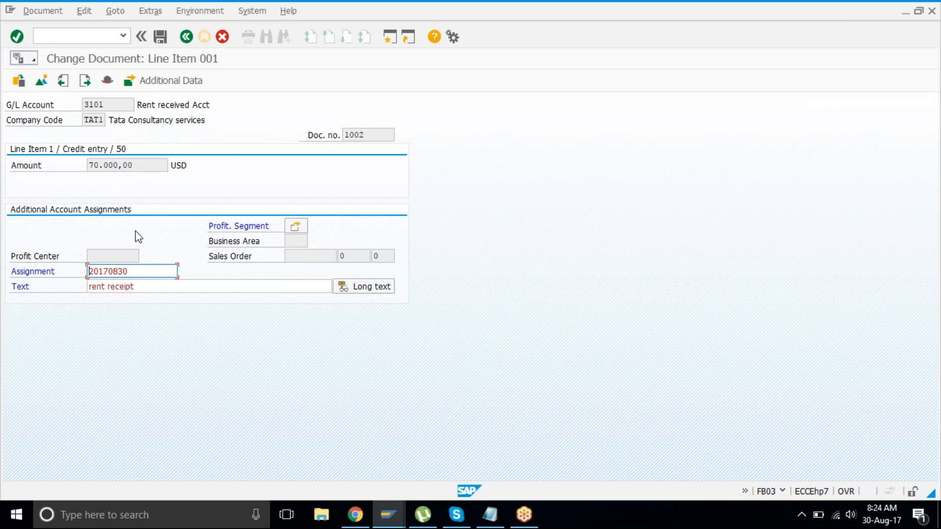
pyautogui.click(121, 255)
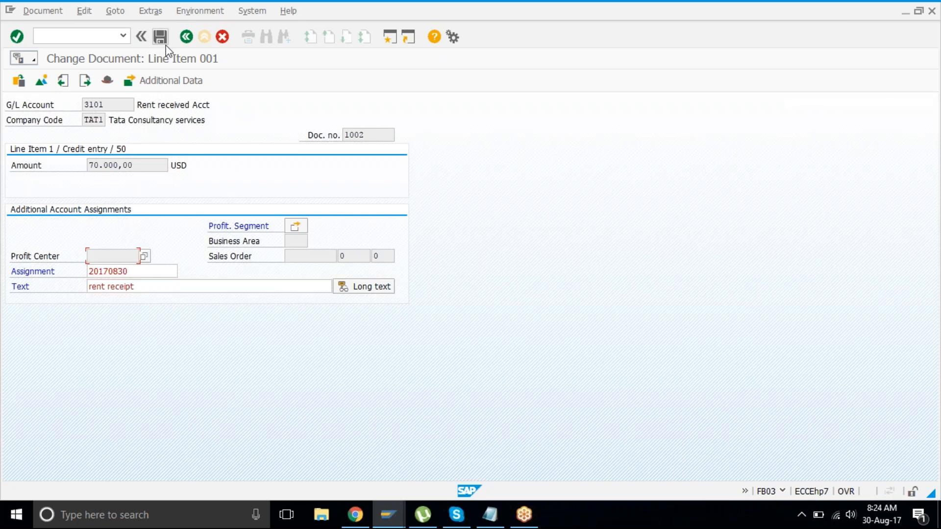
pyautogui.click(165, 38)
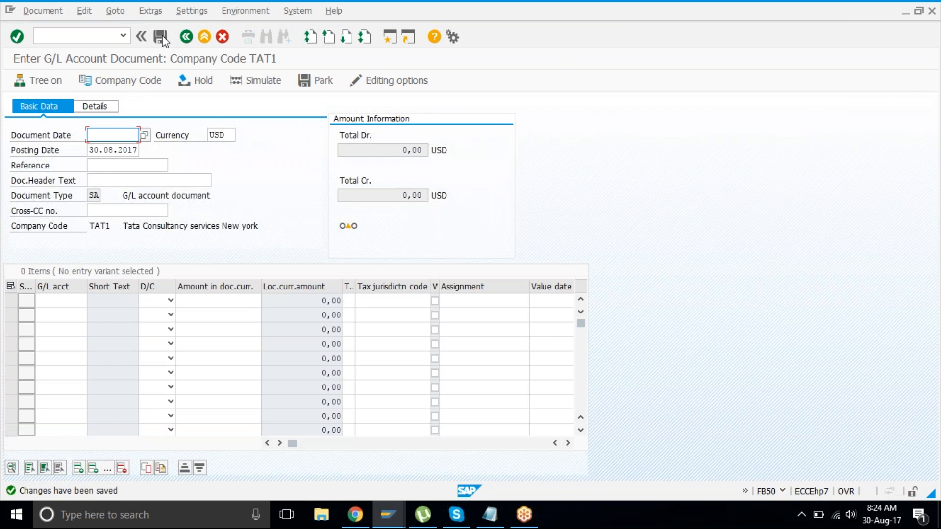
# Step: Display document 1002 and review its Petty Cash, Bank Of America and Rent received lines
pyautogui.click(42, 7)
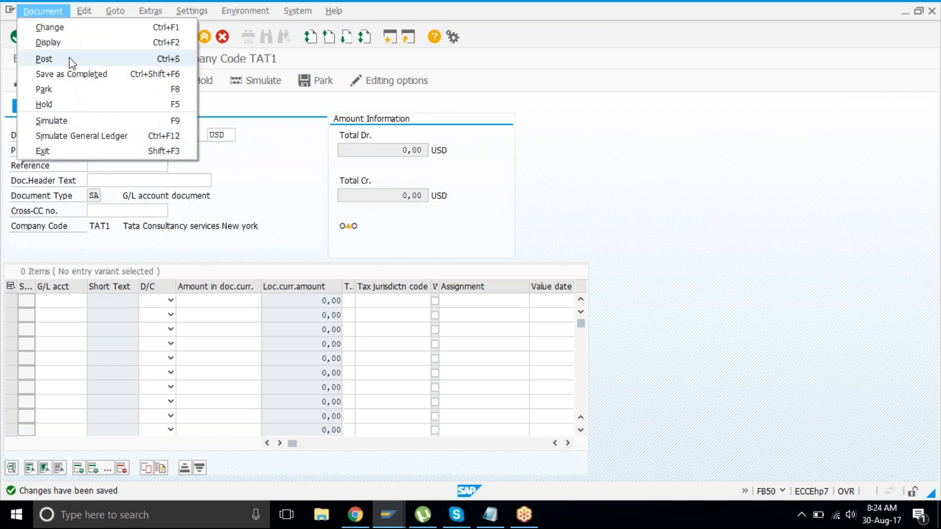
pyautogui.click(70, 46)
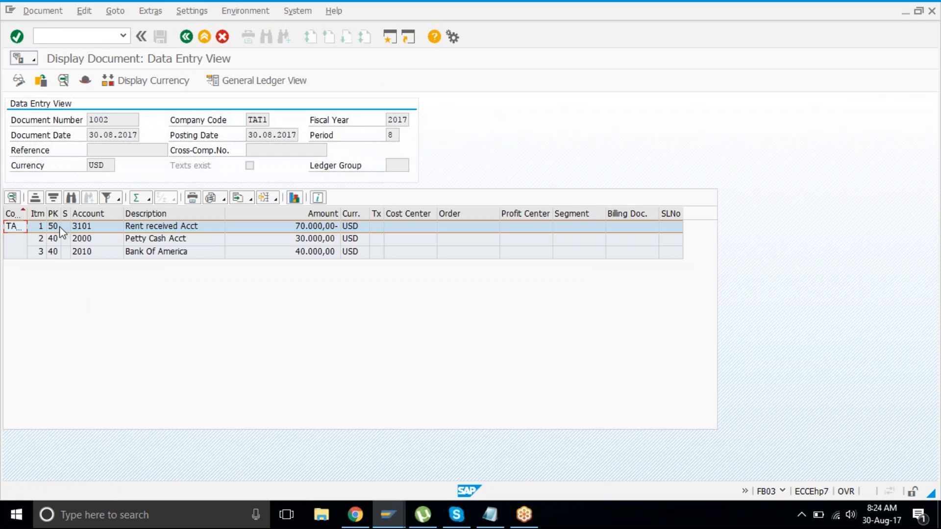
pyautogui.click(53, 239)
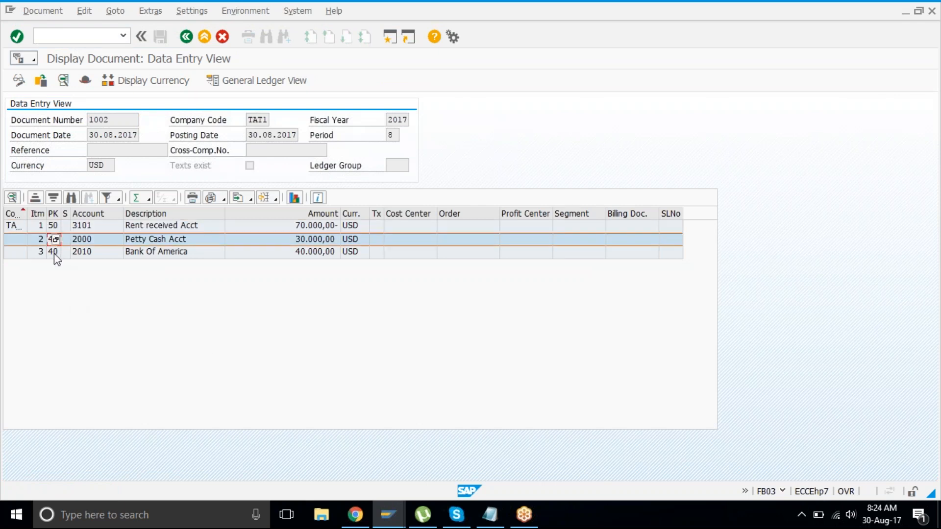
pyautogui.click(53, 253)
pyautogui.click(75, 226)
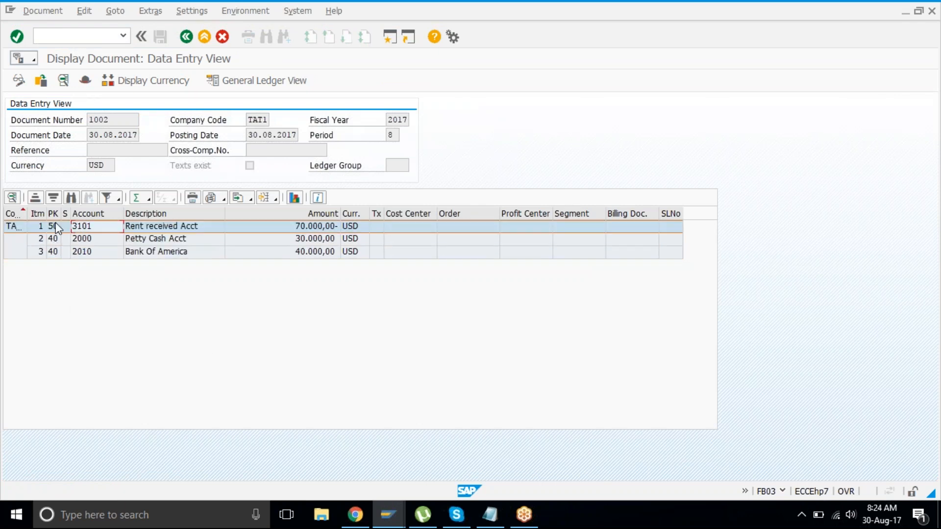
# Step: Return to FB50 and fill in document date 30.08.2017 for a new document
pyautogui.click(186, 36)
pyautogui.click(186, 36)
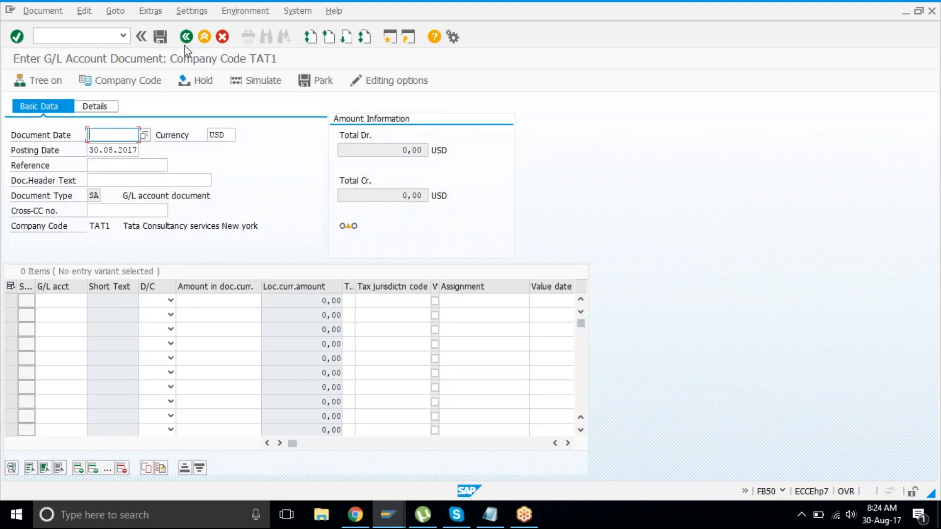
pyautogui.press('Down')
pyautogui.press('Return')
pyautogui.press('Down')
pyautogui.press('Down')
pyautogui.press('Down')
pyautogui.press('Down')
pyautogui.press('Down')
pyautogui.press('Down')
pyautogui.press('Down')
pyautogui.press('Down')
pyautogui.press('Down')
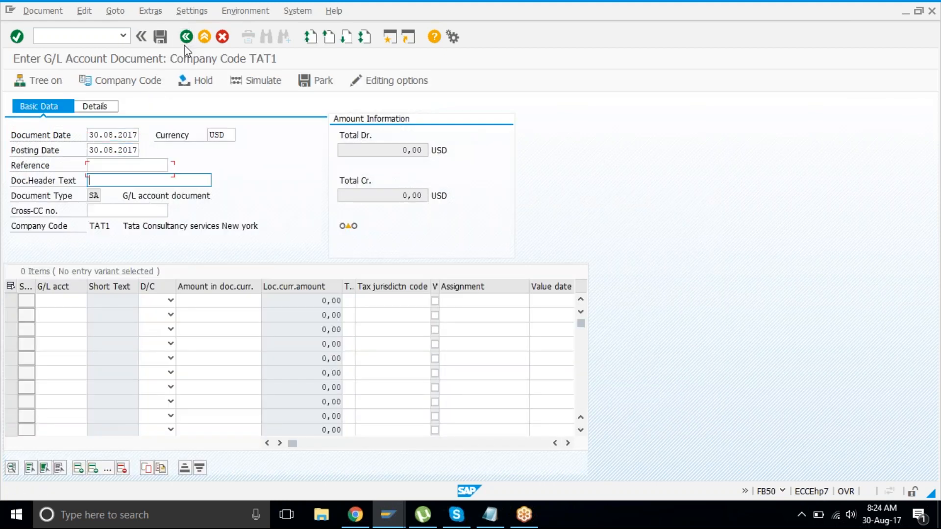
# Step: Stay in the document and enter G/L accounts 4000, 4001, 4002, 4003 and 4004 in rows 1–5
pyautogui.click(186, 37)
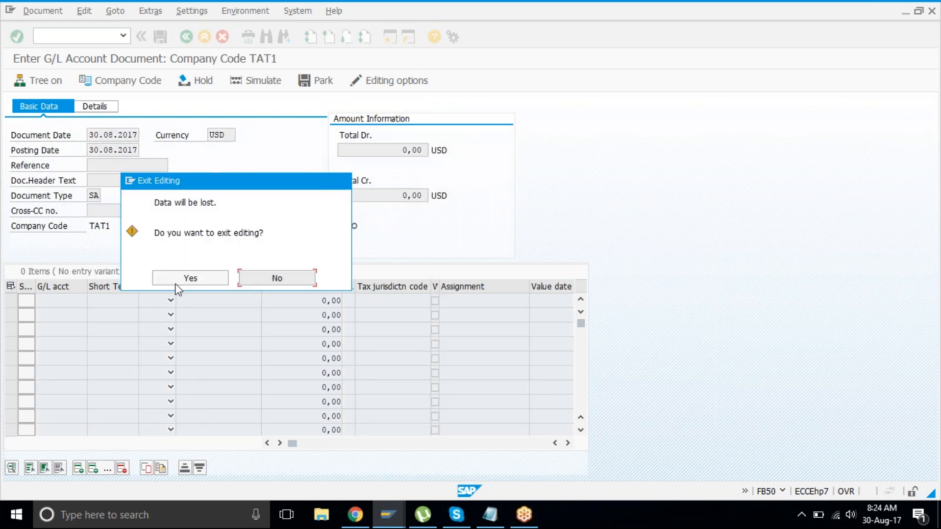
pyautogui.click(281, 281)
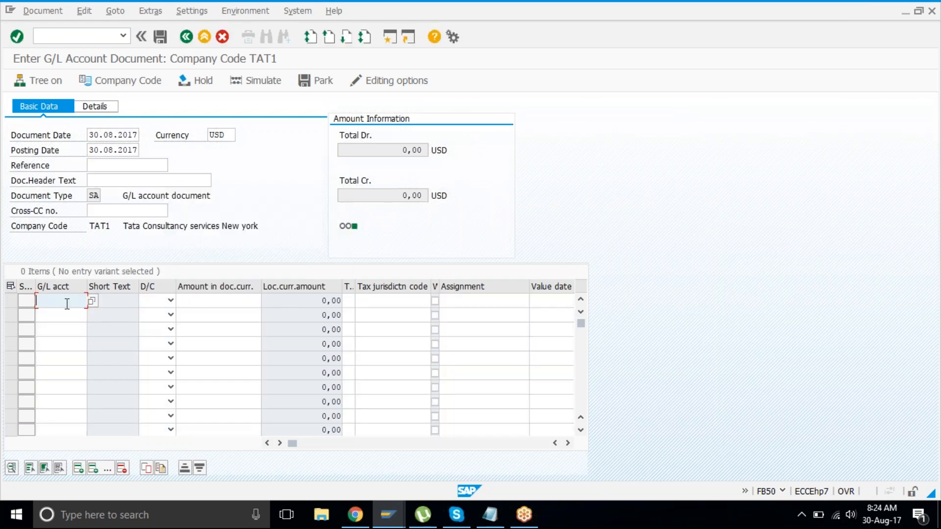
pyautogui.write('4000')
pyautogui.write('40')
pyautogui.press('Down')
pyautogui.write('4001')
pyautogui.press('Down')
pyautogui.write('4002')
pyautogui.press('Down')
pyautogui.write('4003')
pyautogui.press('Down')
pyautogui.write('404')
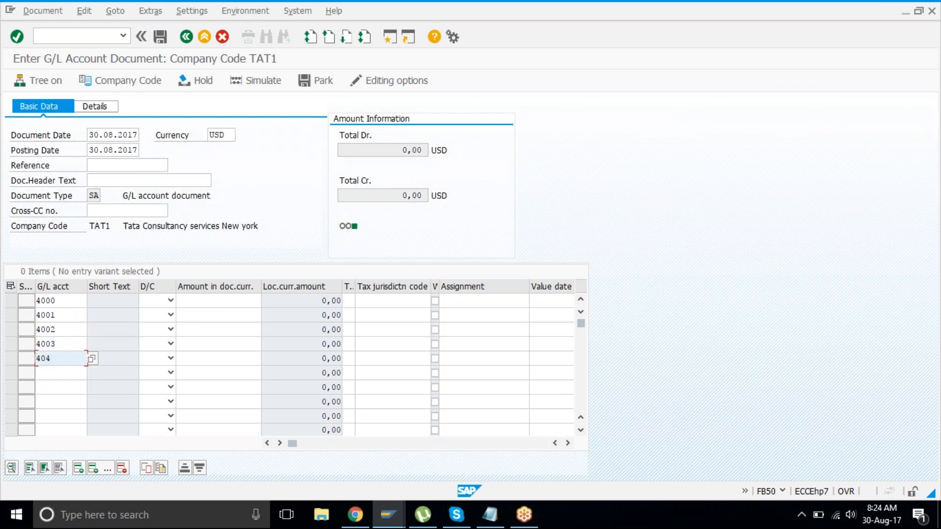
pyautogui.press('BackSpace')
pyautogui.write('04')
# Step: Search all TAT1 accounts for row 6 and pick 2010 Bank Of America
pyautogui.click(56, 377)
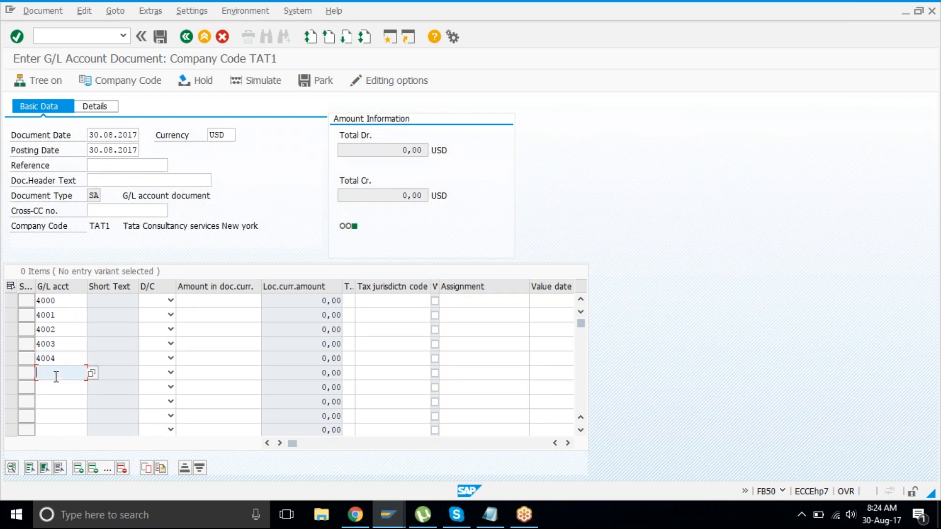
pyautogui.click(92, 374)
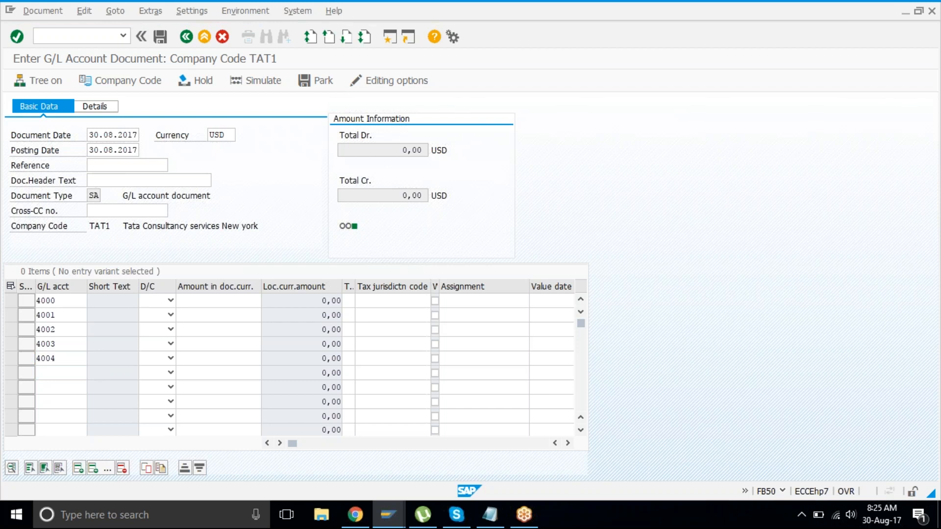
pyautogui.moveTo(171, 255); pyautogui.dragTo(229, 124)
pyautogui.click(441, 351)
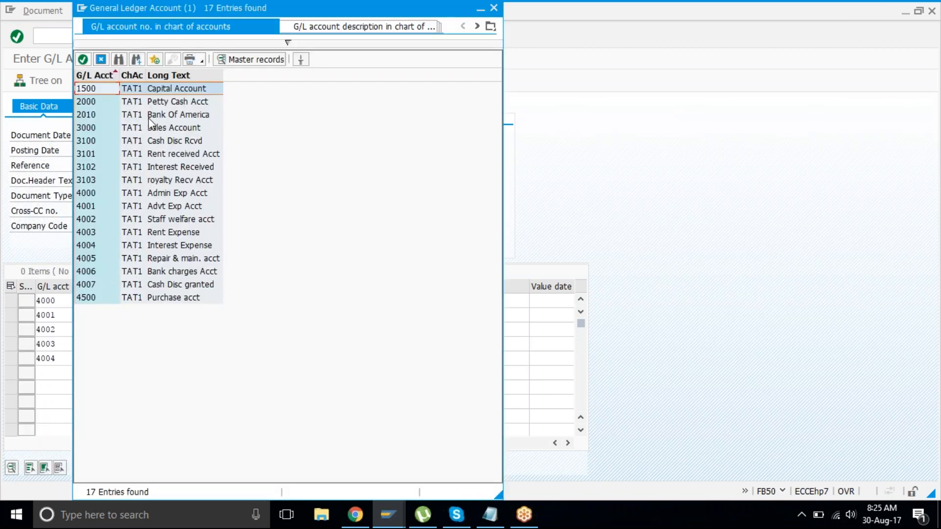
pyautogui.click(150, 115)
# Step: Put account 2010 on the sixth line, mark 4000–4004 as debits and 2010 as credit
pyautogui.doubleClick(149, 115)
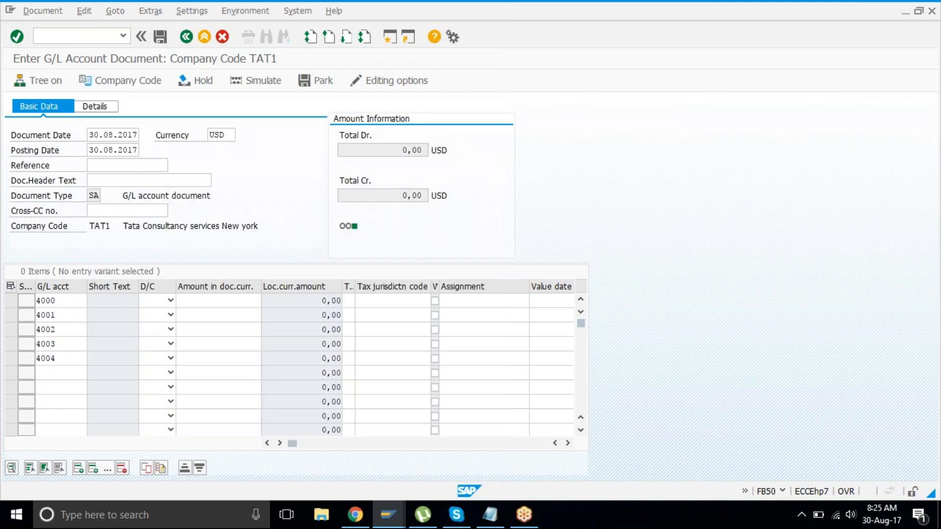
pyautogui.click(170, 302)
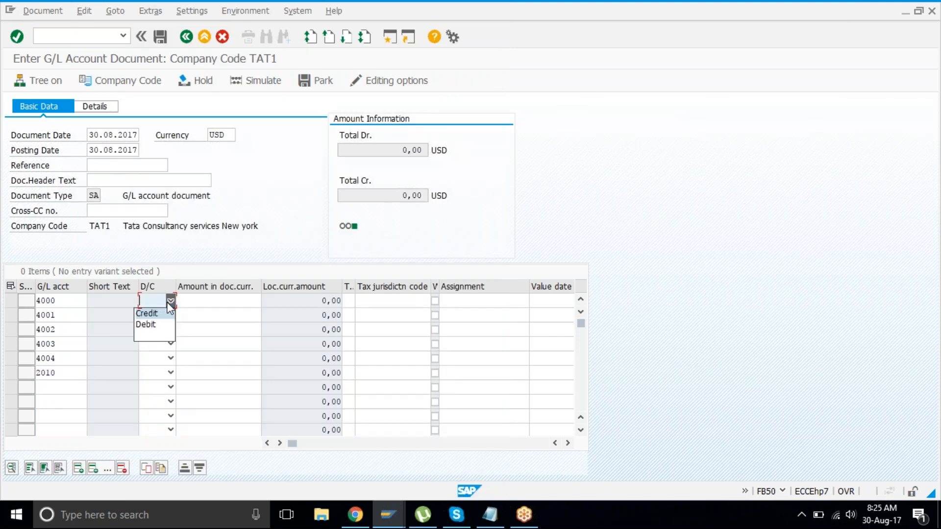
pyautogui.click(161, 325)
pyautogui.click(170, 315)
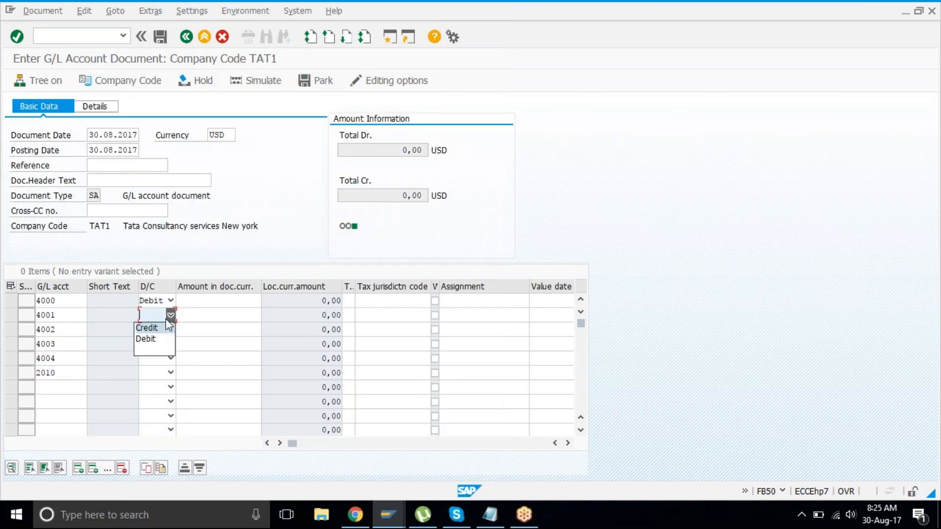
pyautogui.click(150, 339)
pyautogui.click(170, 330)
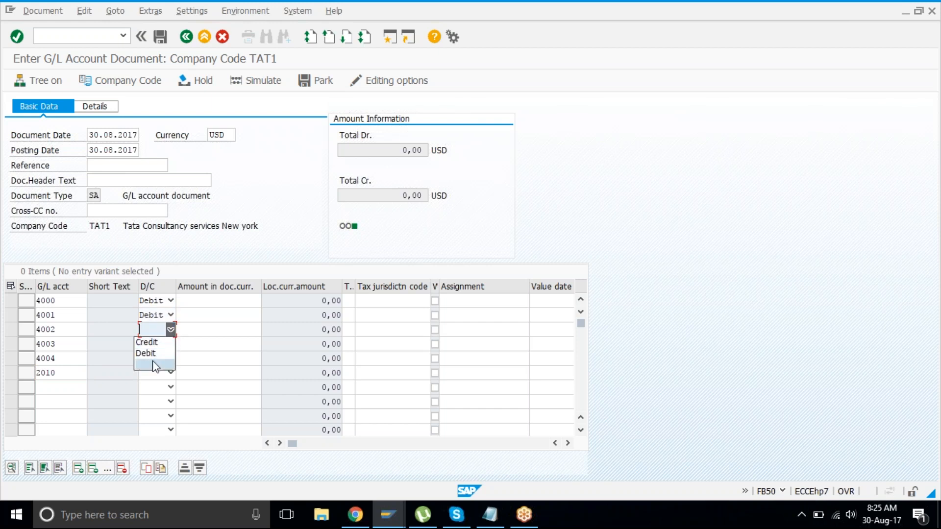
pyautogui.click(156, 356)
pyautogui.click(170, 344)
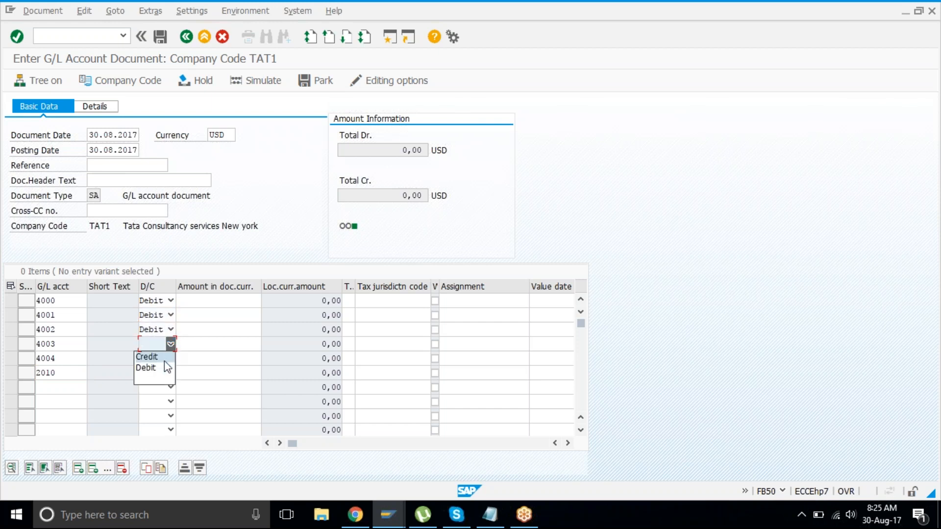
pyautogui.click(163, 369)
pyautogui.click(170, 359)
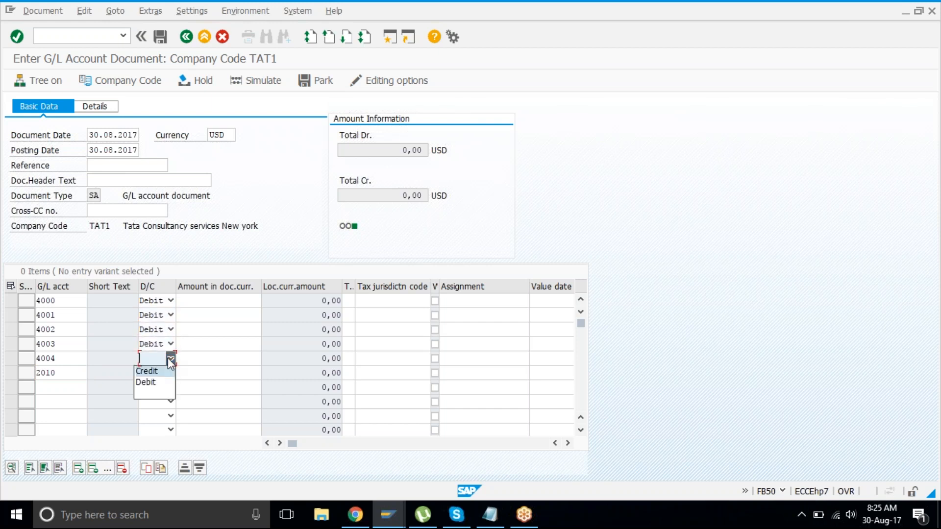
pyautogui.click(157, 383)
pyautogui.click(170, 373)
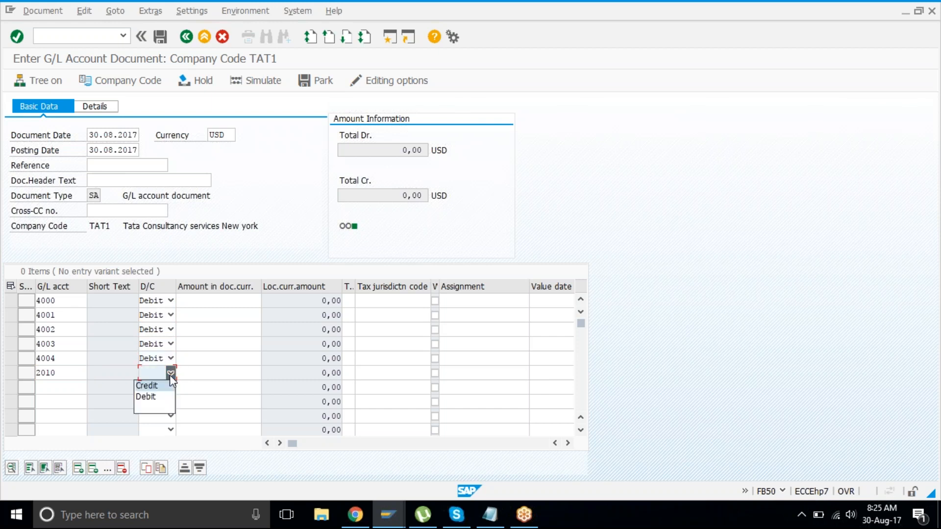
pyautogui.click(161, 386)
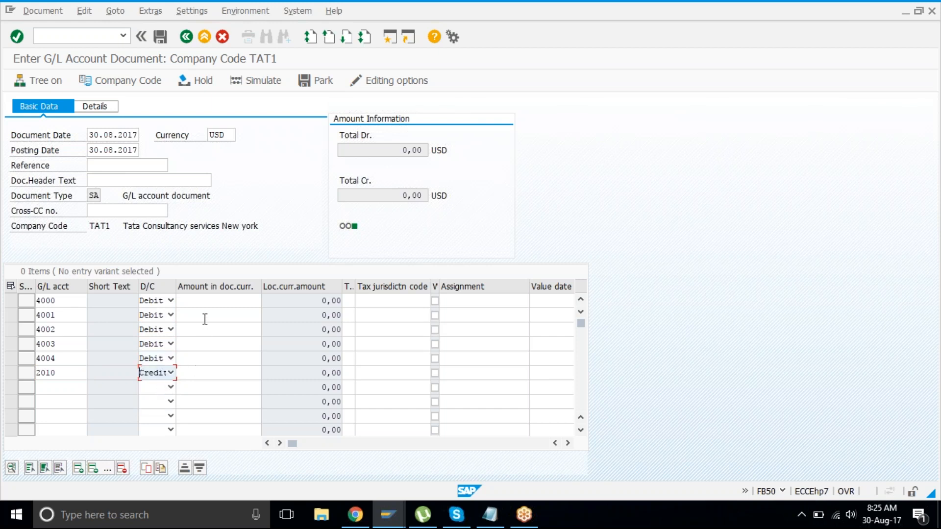
# Step: Enter debit amounts 4000 for account 4000 and 3000 for account 4001
pyautogui.click(204, 299)
pyautogui.write('4000')
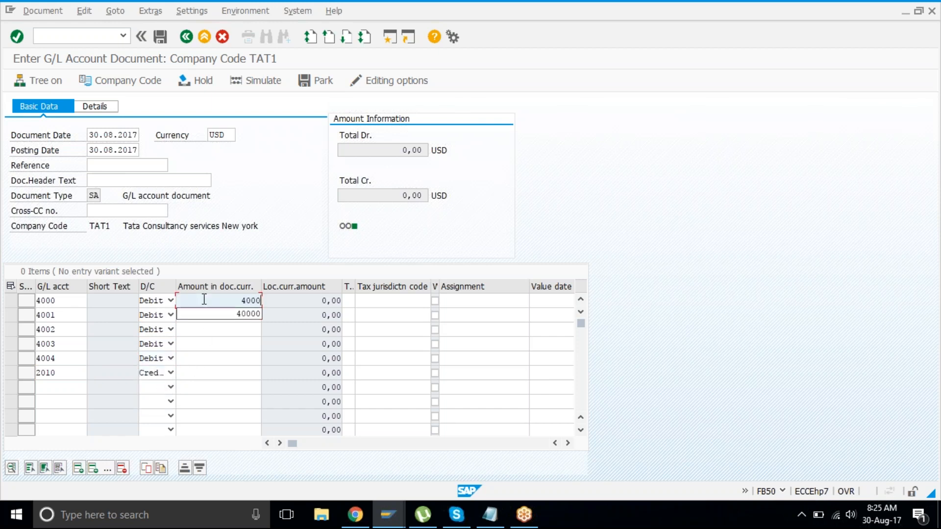
pyautogui.click(211, 344)
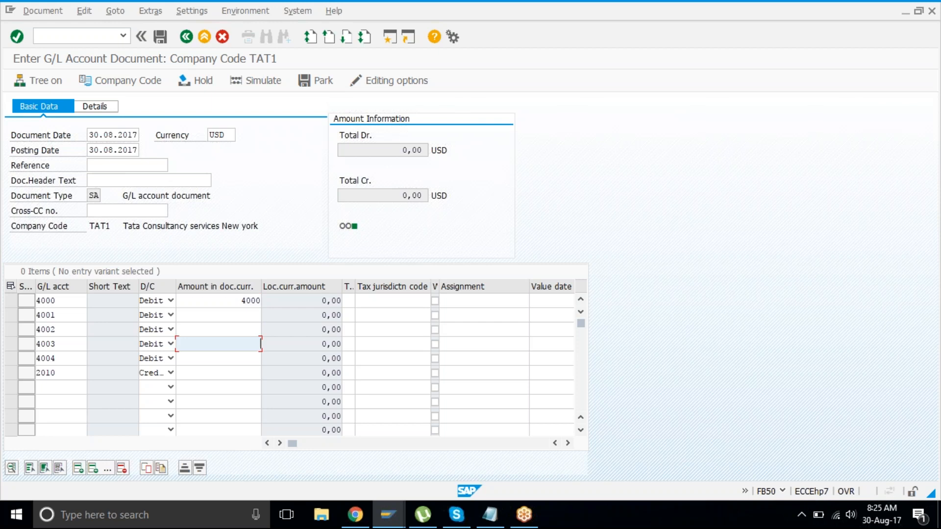
pyautogui.click(236, 314)
pyautogui.write('300')
pyautogui.press('BackSpace')
pyautogui.click(230, 369)
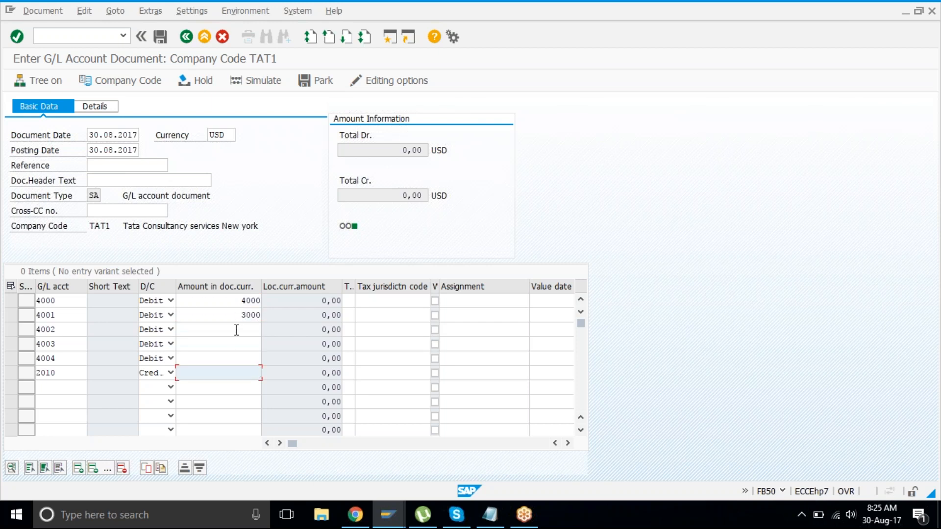
pyautogui.click(245, 343)
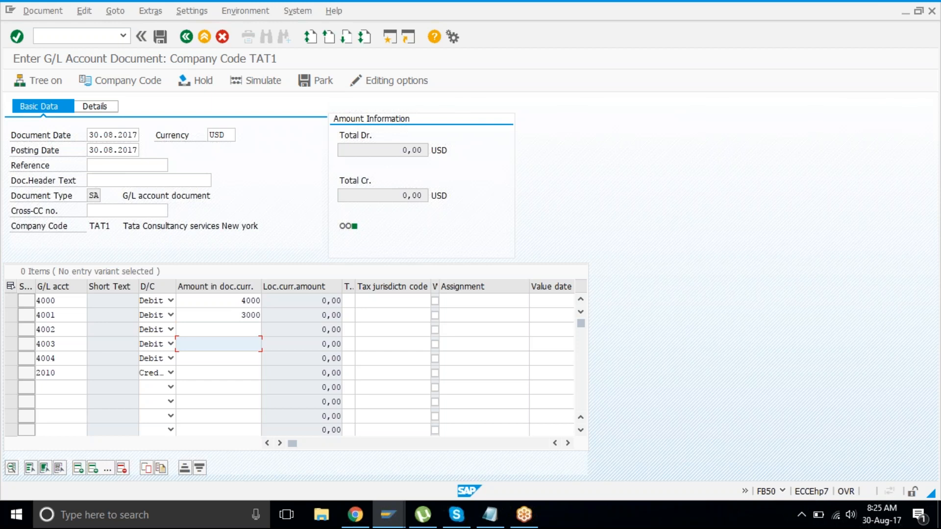
pyautogui.press('Left')
pyautogui.moveTo(261, 328); pyautogui.dragTo(252, 327)
# Step: Enter 2000, 2500 and 1900 for accounts 4002–4004 and * as the 2010 credit amount
pyautogui.click(244, 330)
pyautogui.write('2000')
pyautogui.press('Down')
pyautogui.write('2500')
pyautogui.press('Down')
pyautogui.write('1900')
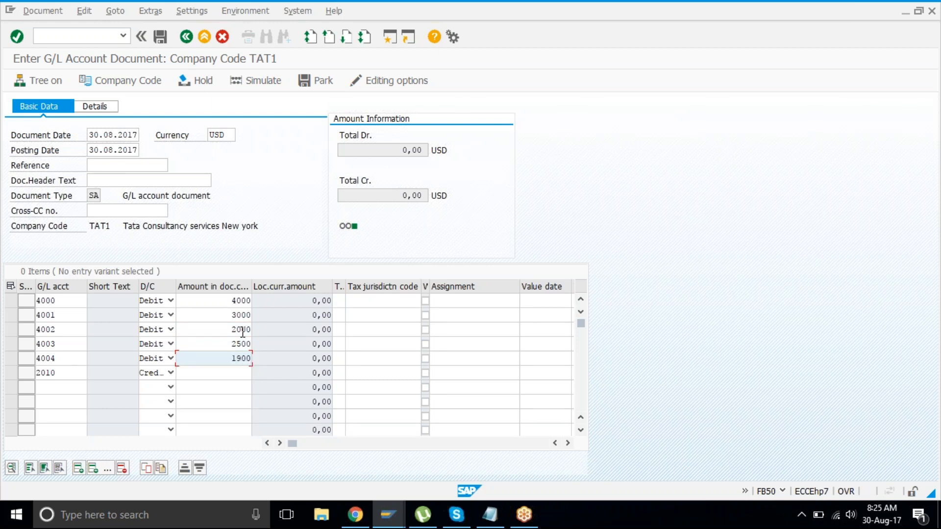
pyautogui.press('Down')
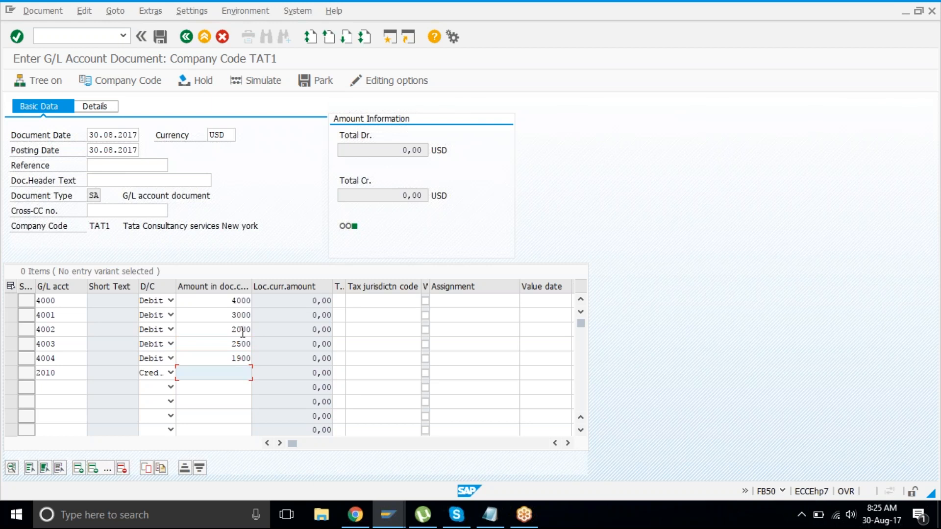
pyautogui.write('*')
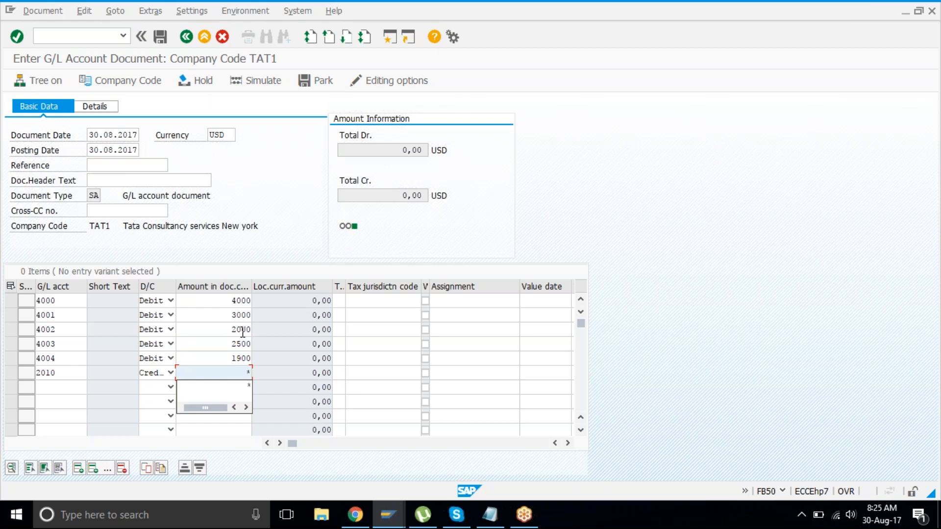
pyautogui.press('Escape')
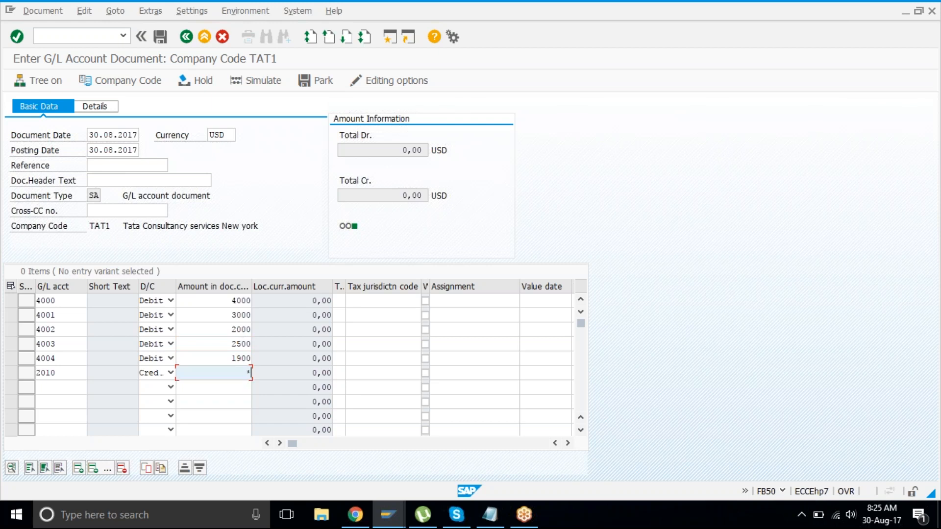
# Step: Validate the lines, confirm both totals balance at 13.400,00 USD, and post document 1003
pyautogui.press('Return')
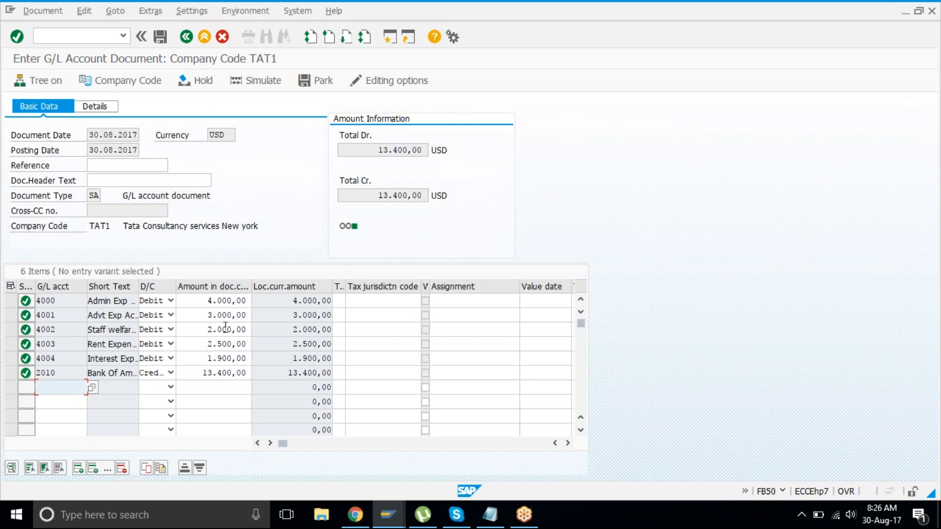
pyautogui.click(363, 152)
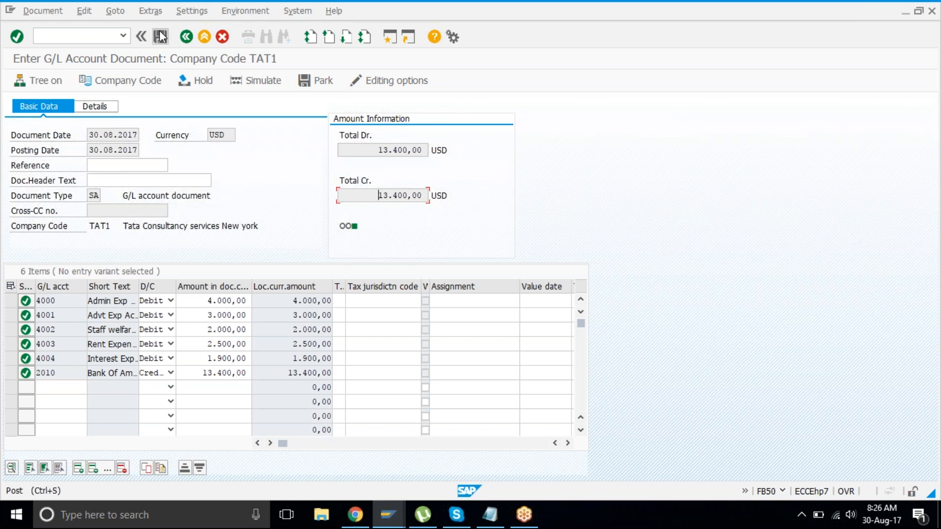
pyautogui.hotkey('ctrl', 's')
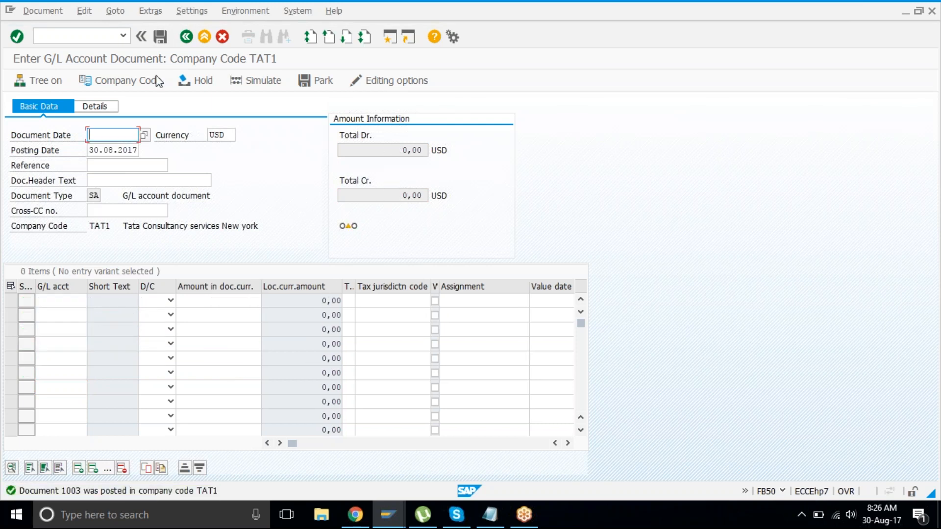
pyautogui.click(205, 37)
# Step: Exit the empty G/L account entry screen and launch F-02 General Posting from the Easy Access tree
pyautogui.click(216, 278)
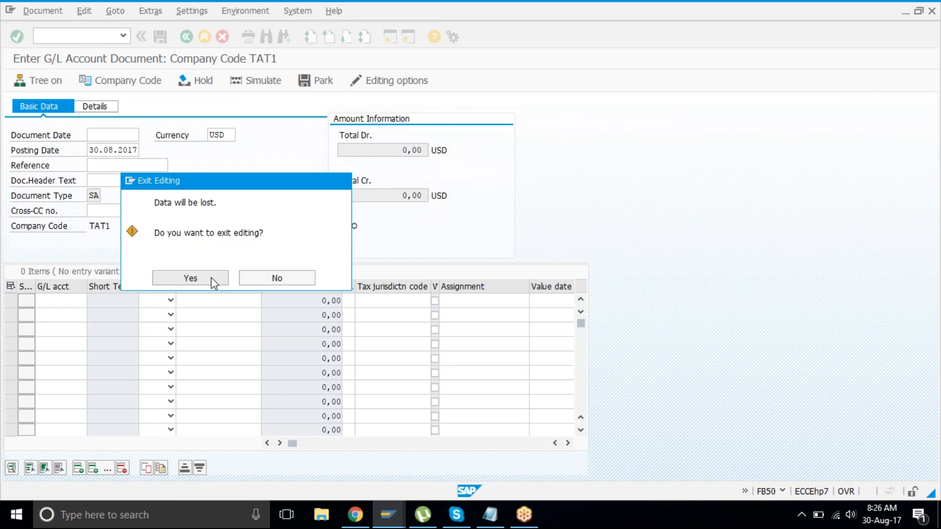
pyautogui.click(157, 260)
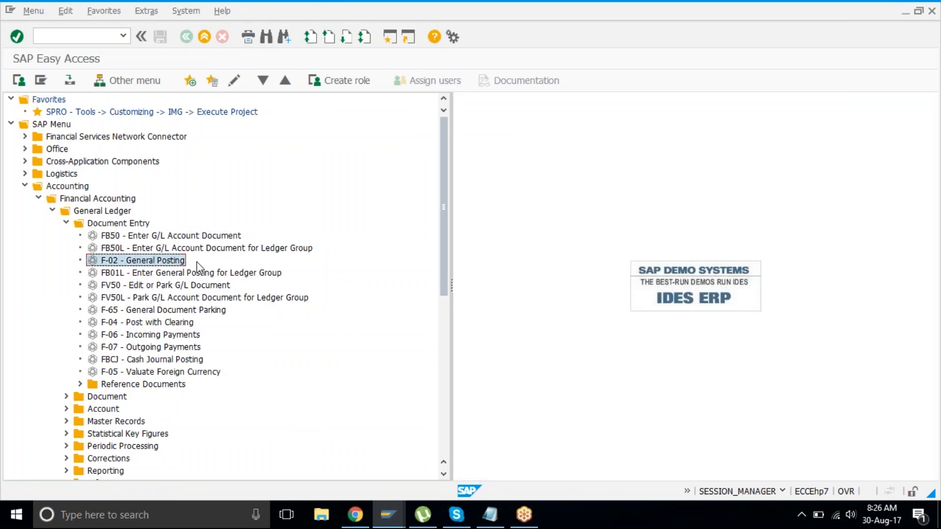
pyautogui.doubleClick(158, 260)
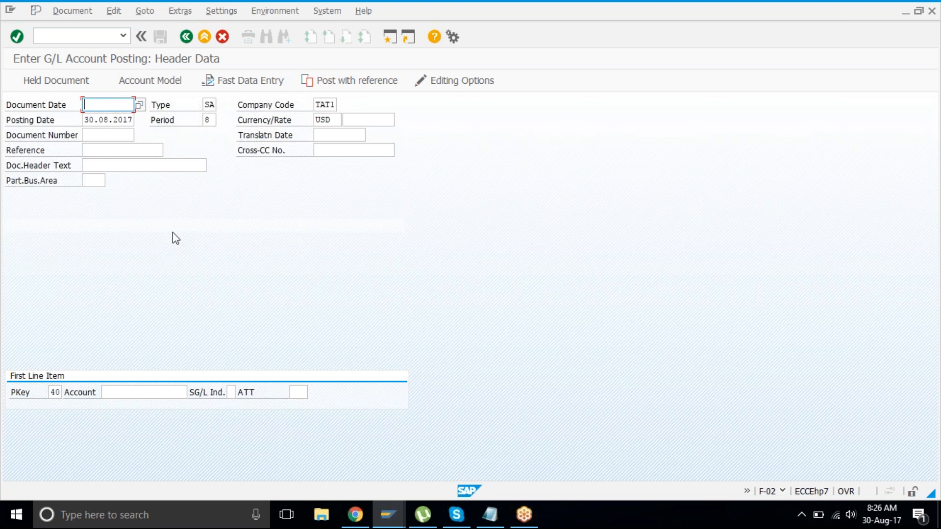
# Step: Re-enter company code tat1 in the F-02 posting header
pyautogui.click(321, 106)
pyautogui.press('BackSpace')
pyautogui.press('BackSpace')
pyautogui.press('BackSpace')
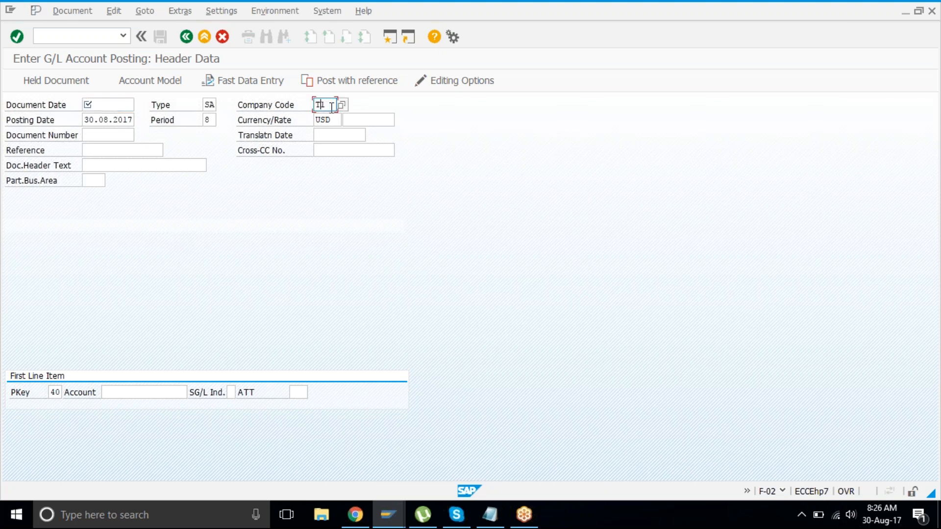
pyautogui.press('BackSpace')
pyautogui.write('tat1')
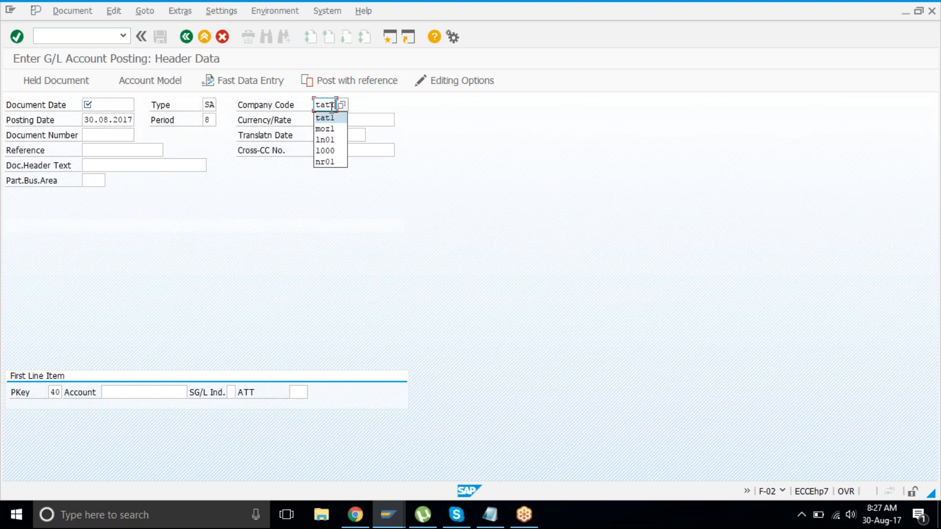
pyautogui.press('Tab')
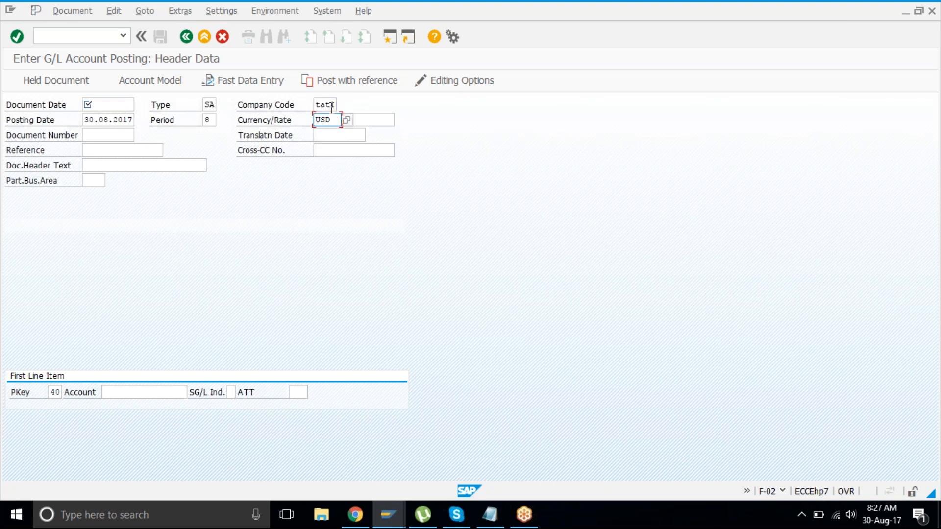
pyautogui.press('Down')
pyautogui.press('Down')
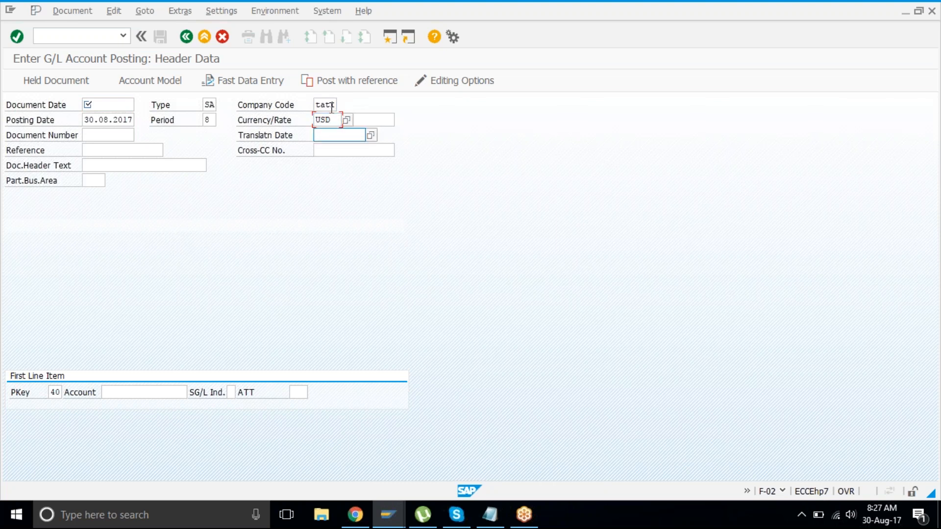
pyautogui.press('Up')
pyautogui.press('Up')
pyautogui.press('Up')
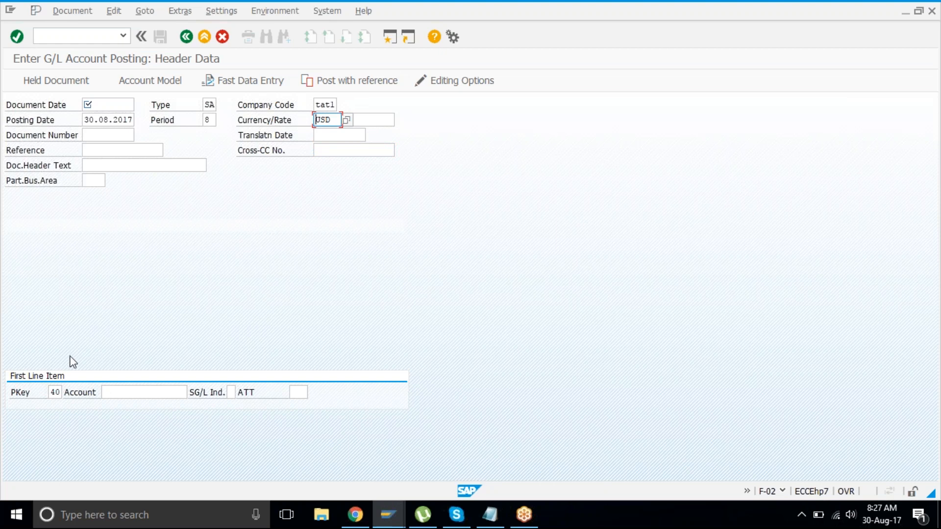
# Step: Set document date 30082017 and posting key 40 for the first line item
pyautogui.click(112, 107)
pyautogui.write('30082017')
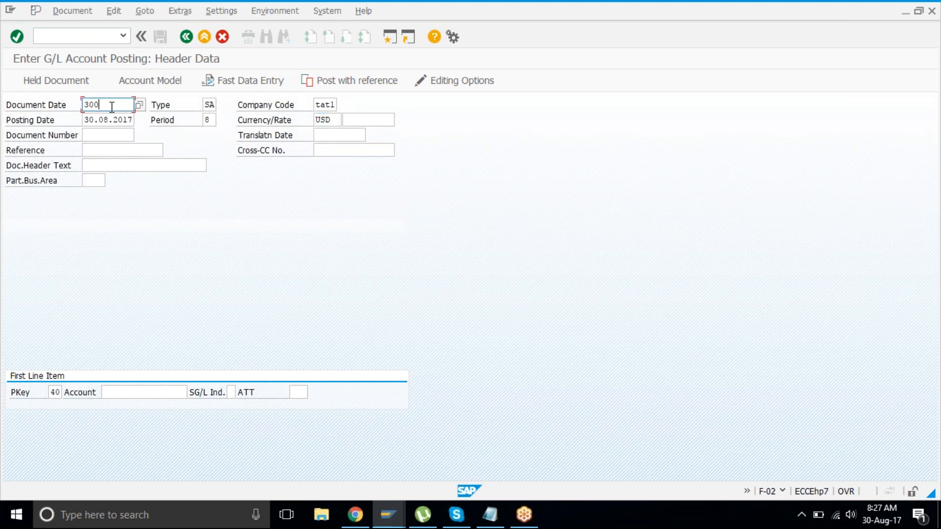
pyautogui.press('Down')
pyautogui.press('Down')
pyautogui.press('Down')
pyautogui.press('Down')
pyautogui.press('Down')
pyautogui.press('Down')
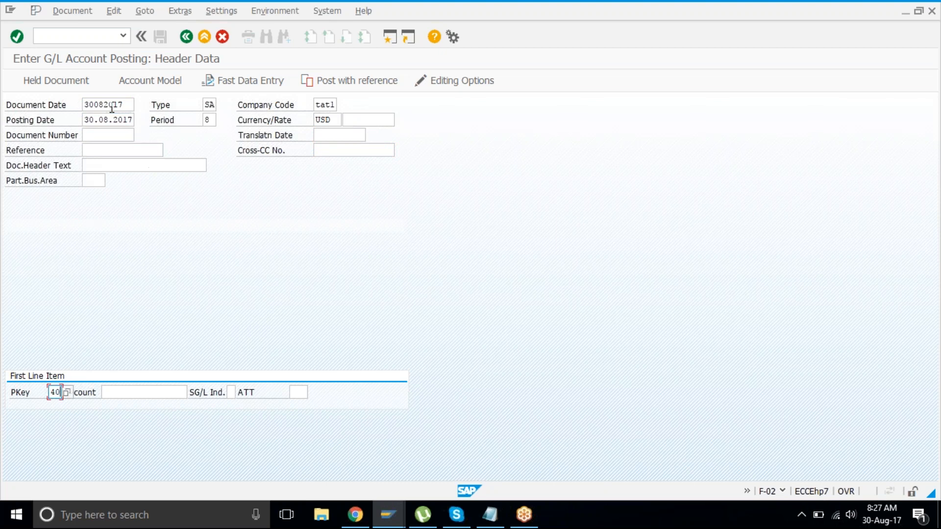
pyautogui.write('40')
pyautogui.press('Tab')
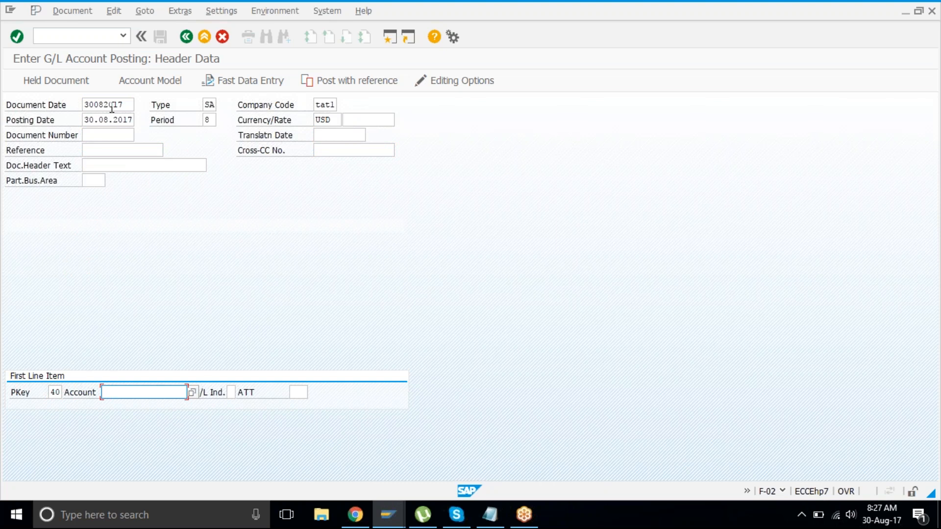
# Step: Review the posting key list (40 debit, 50 credit) and close it, keeping key 40
pyautogui.click(59, 394)
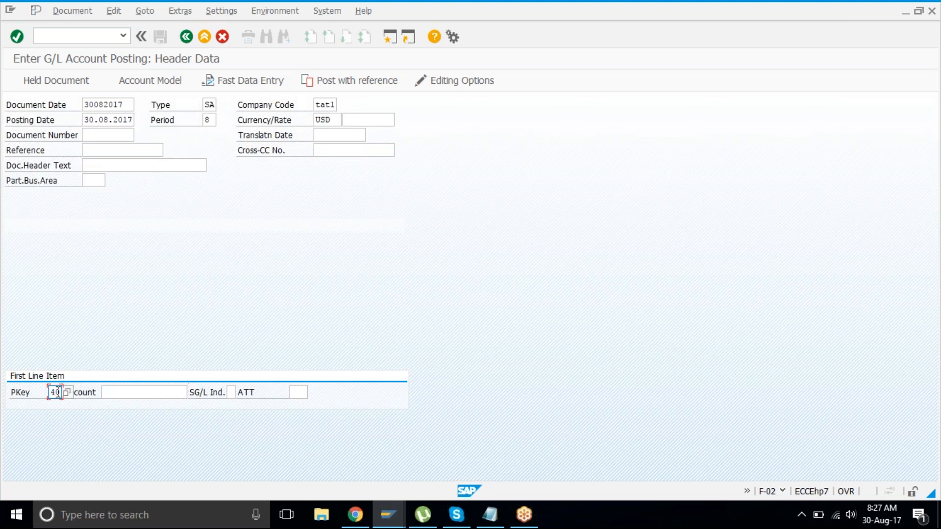
pyautogui.click(67, 392)
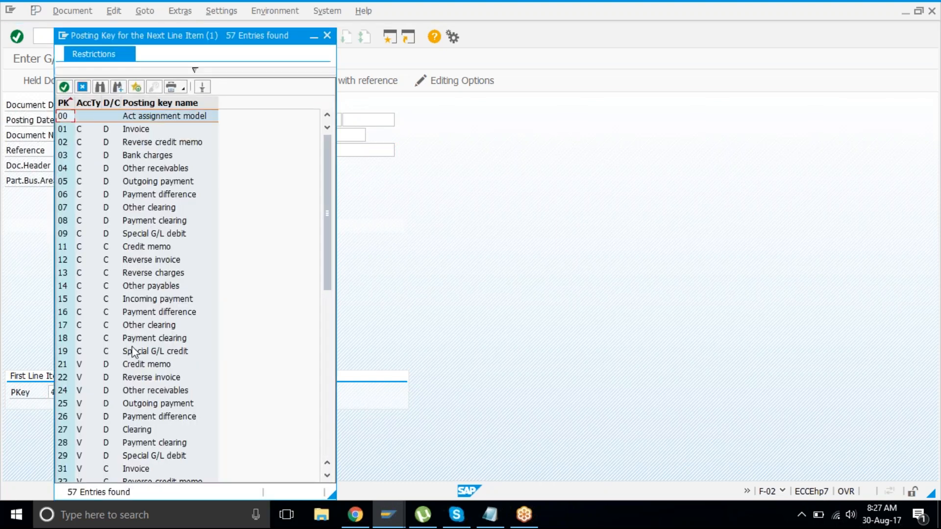
pyautogui.click(134, 352)
pyautogui.scroll(-6, 133, 352)
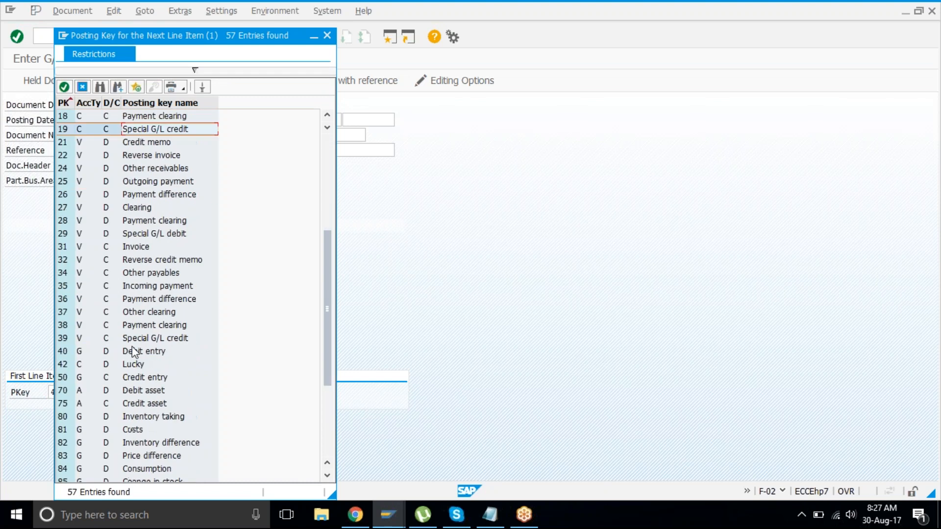
pyautogui.click(85, 352)
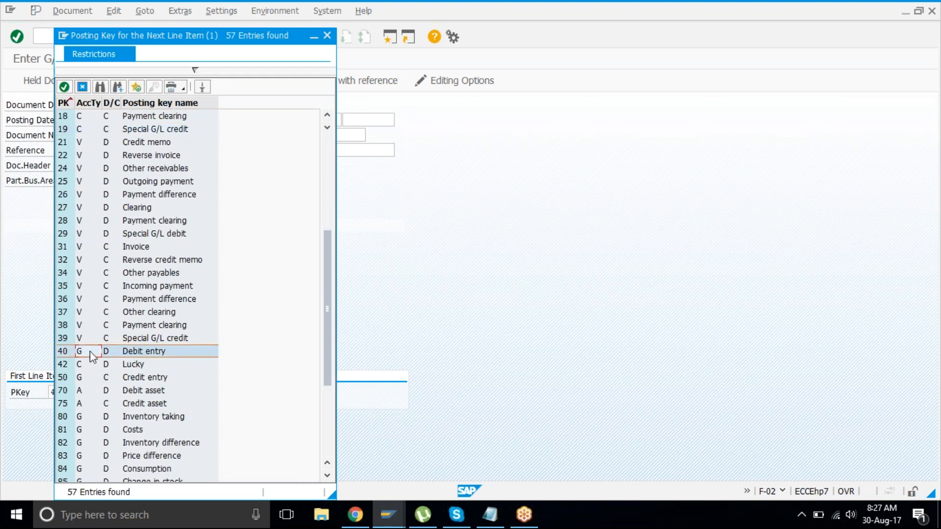
pyautogui.click(84, 381)
pyautogui.click(106, 381)
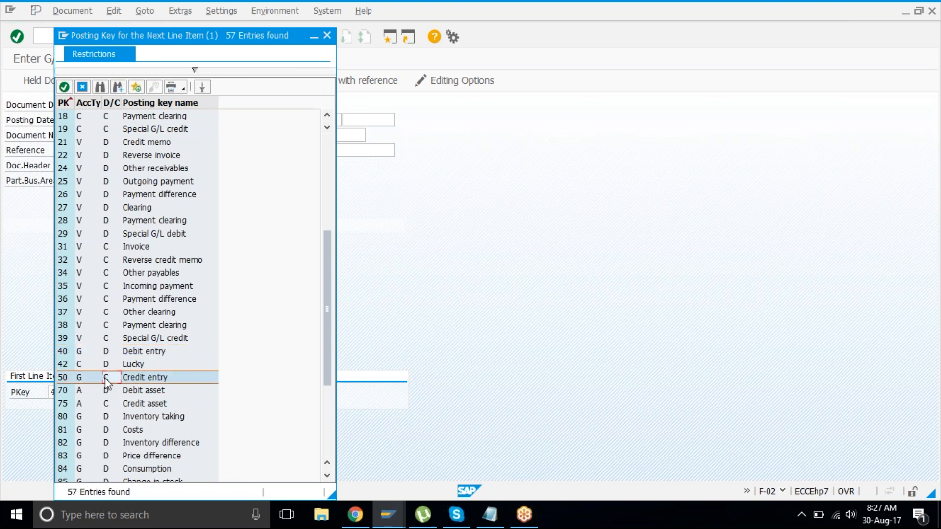
pyautogui.click(76, 86)
pyautogui.click(131, 393)
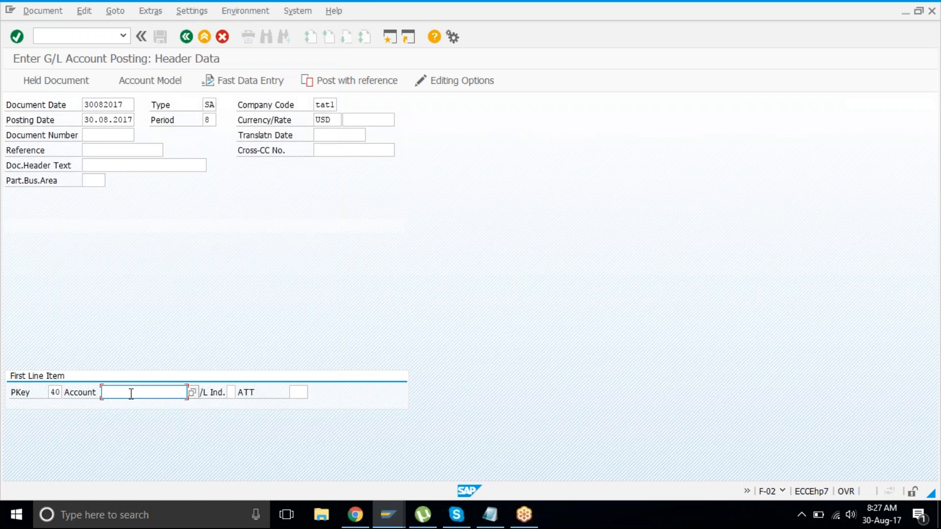
# Step: Search TAT1 G/L accounts and pick 4005 Repair & main. acct for the first line item
pyautogui.click(60, 394)
pyautogui.click(109, 397)
pyautogui.click(193, 391)
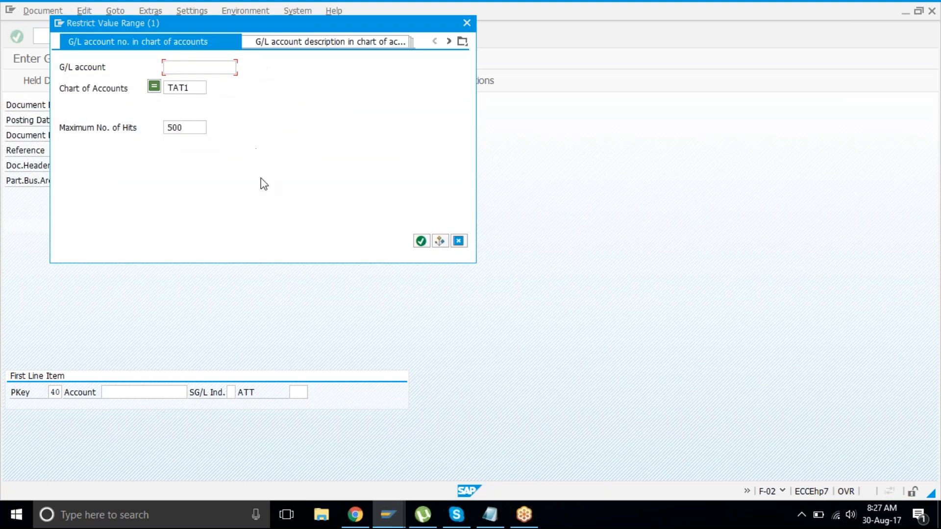
pyautogui.press('Return')
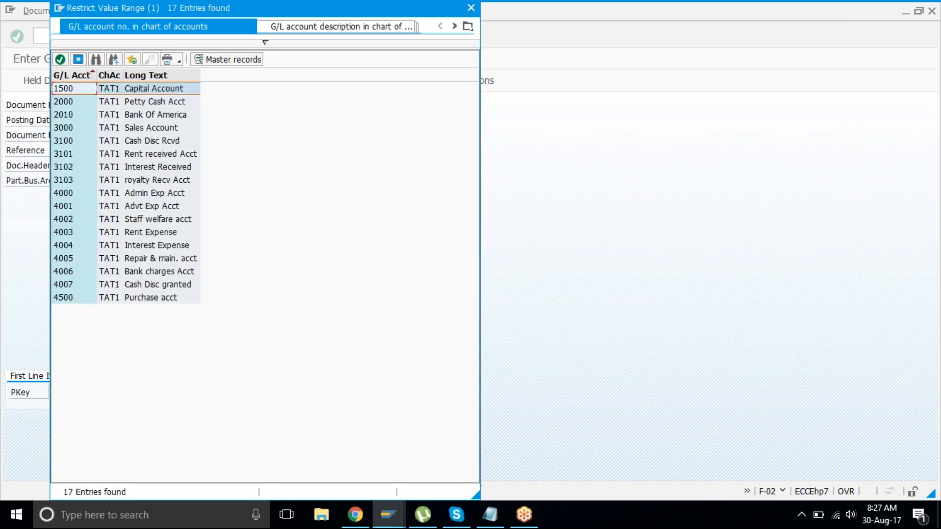
pyautogui.moveTo(245, 15); pyautogui.dragTo(432, 32)
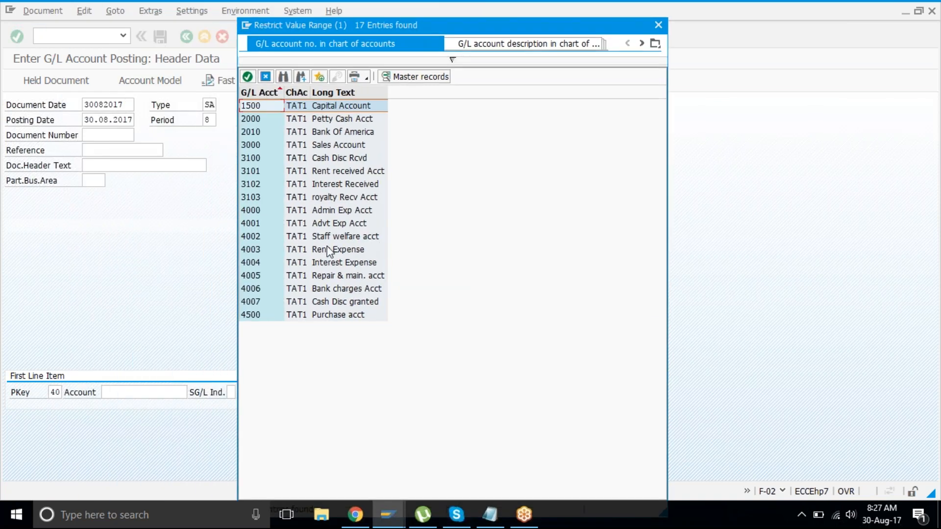
pyautogui.click(345, 237)
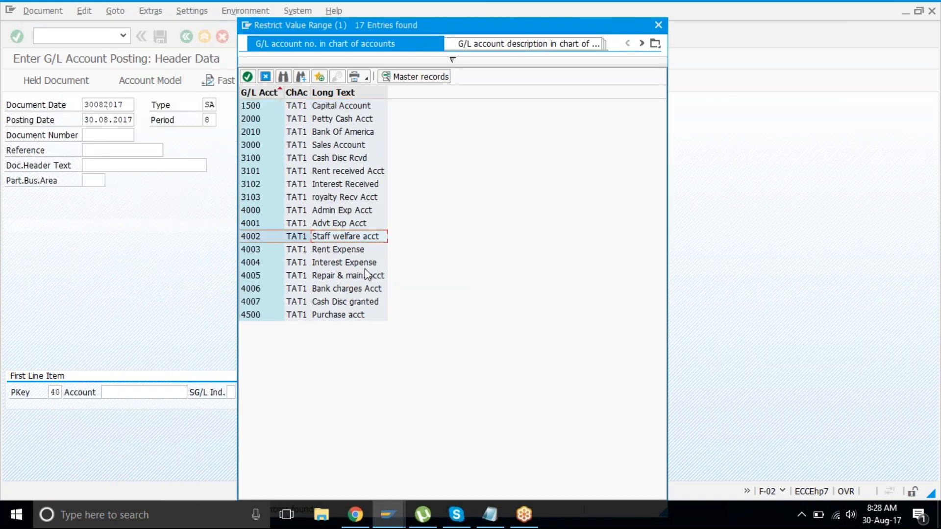
pyautogui.click(369, 276)
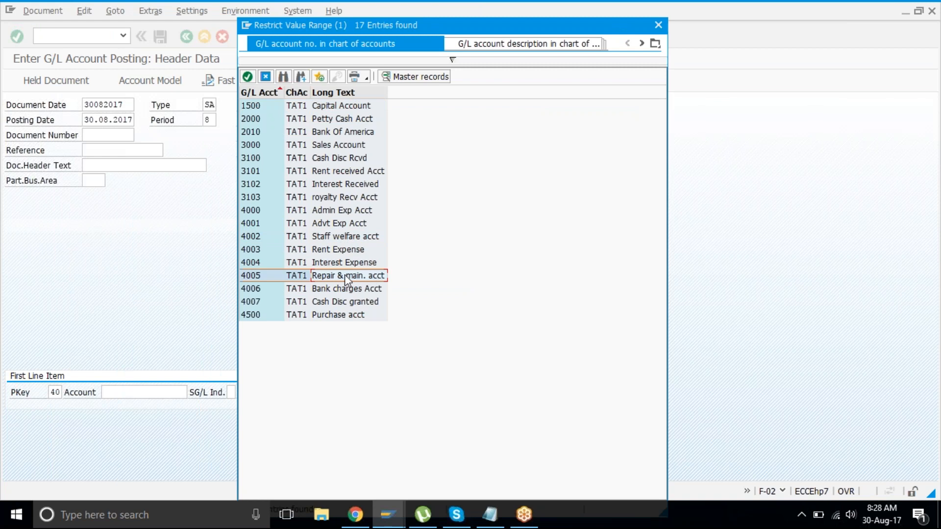
pyautogui.doubleClick(346, 276)
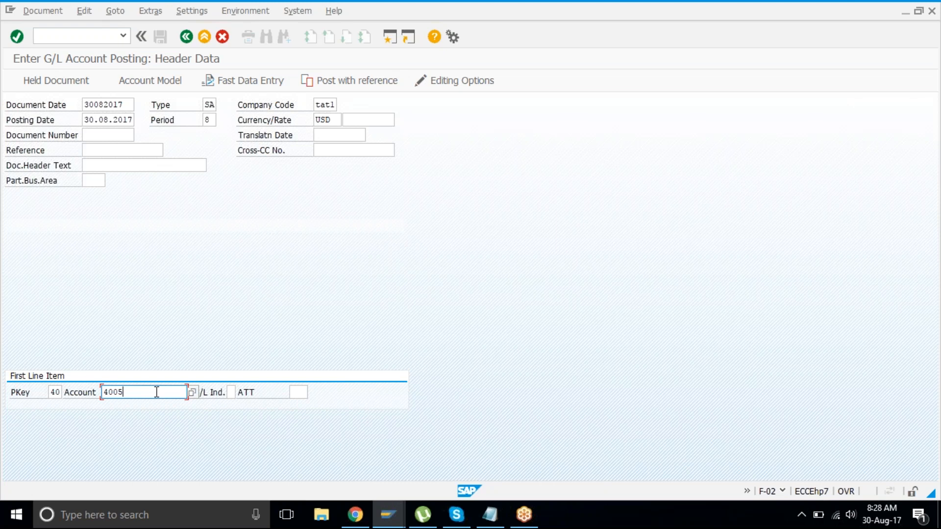
# Step: Enter a 500,00 USD debit amount for account 4005 Repair & main. acct
pyautogui.press('Return')
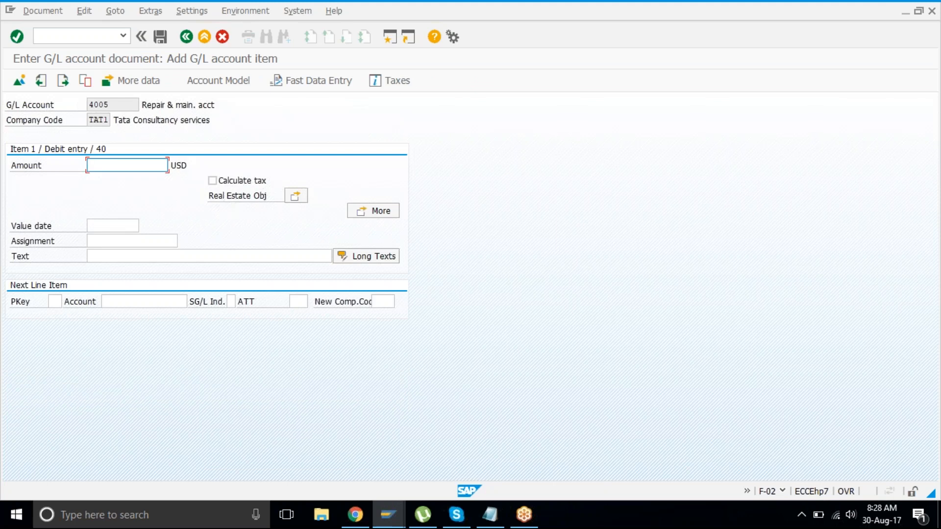
pyautogui.write('500')
pyautogui.press('Return')
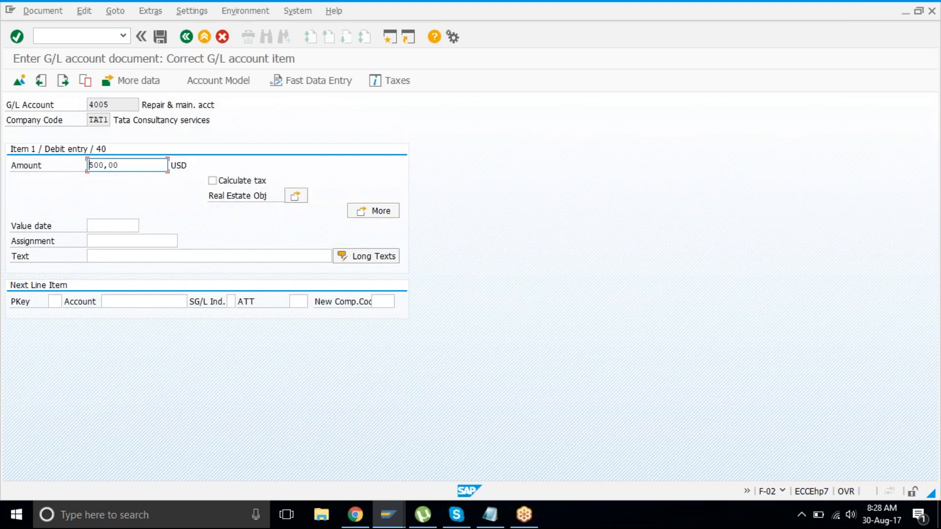
pyautogui.moveTo(141, 104); pyautogui.dragTo(227, 103)
pyautogui.click(223, 104)
pyautogui.moveTo(121, 165); pyautogui.dragTo(86, 167)
pyautogui.click(87, 167)
# Step: Enter posting key 50 for the next line item
pyautogui.click(52, 301)
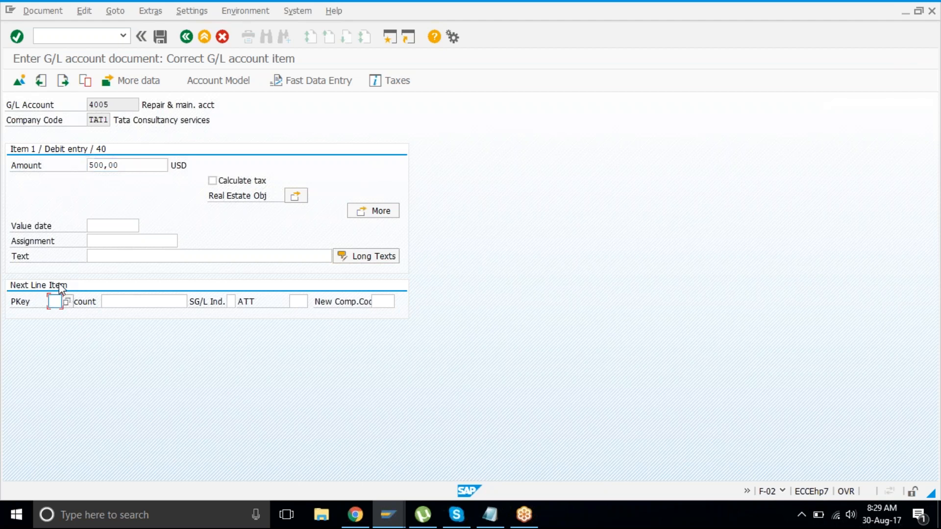
pyautogui.write('50')
pyautogui.press('Tab')
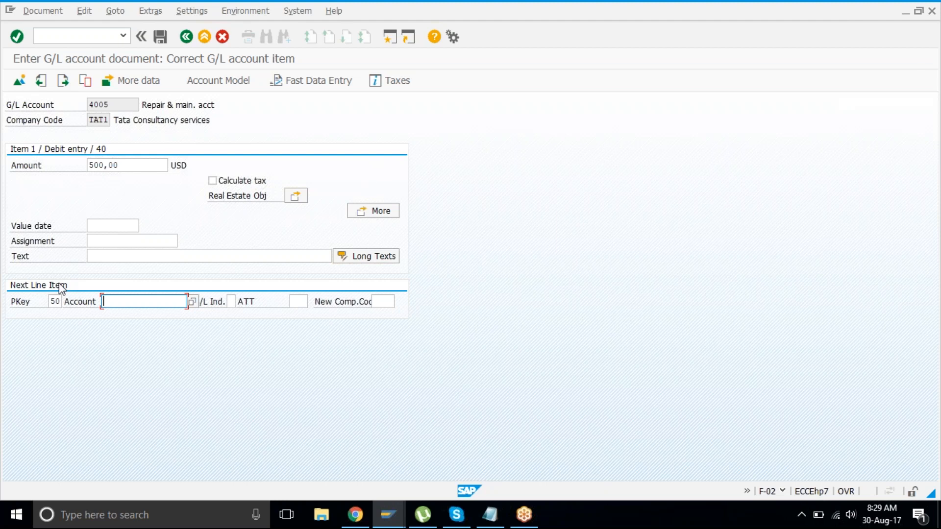
# Step: Pick account 2010 Bank Of America from the value list and open its key-50 credit line
pyautogui.press('F4')
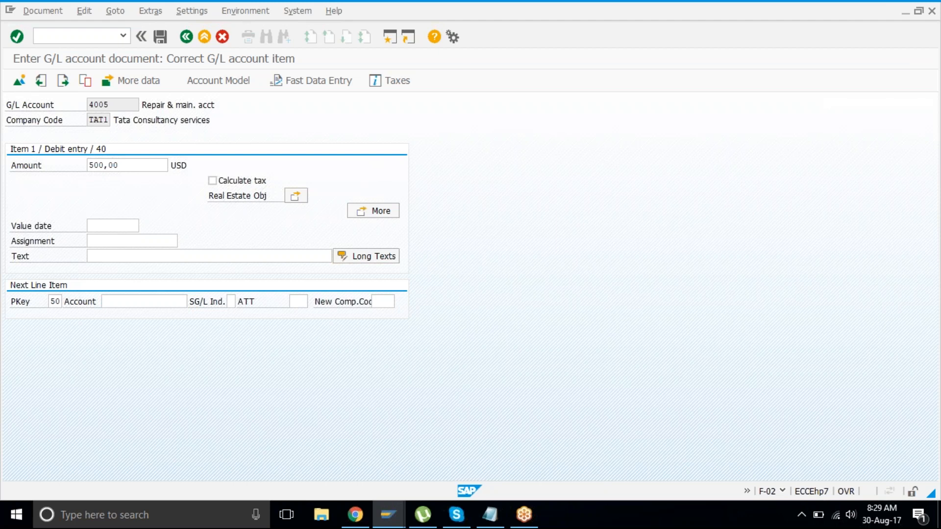
pyautogui.press('Return')
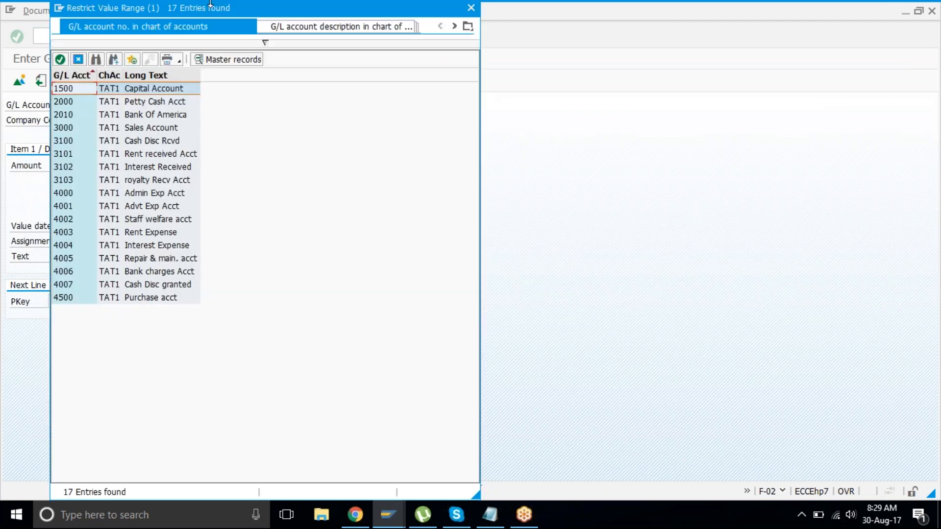
pyautogui.click(151, 116)
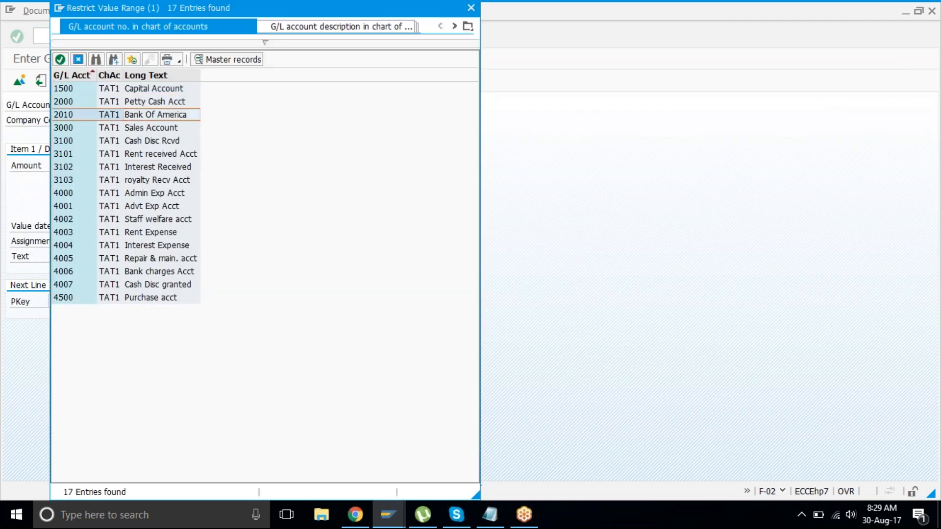
pyautogui.press('Return')
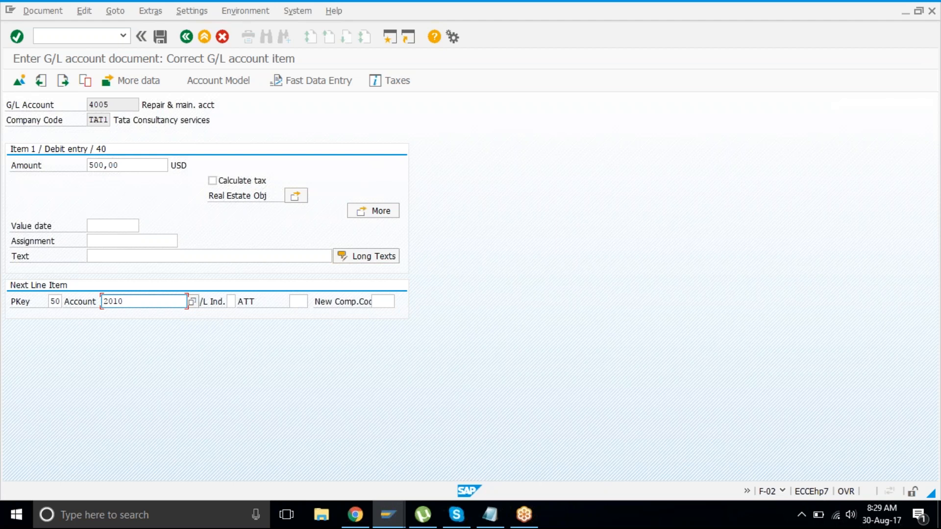
pyautogui.press('Return')
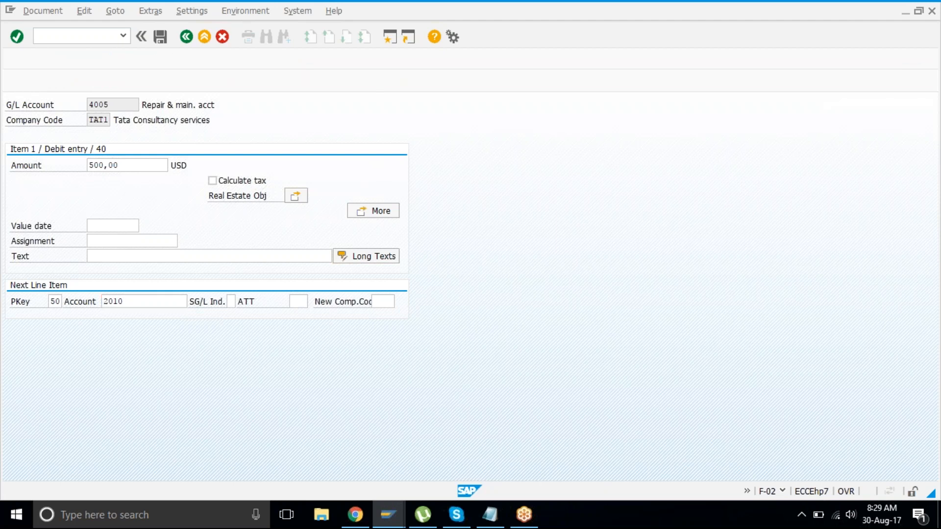
# Step: Enter the 500,00 USD credit amount for Bank Of America
pyautogui.write('500')
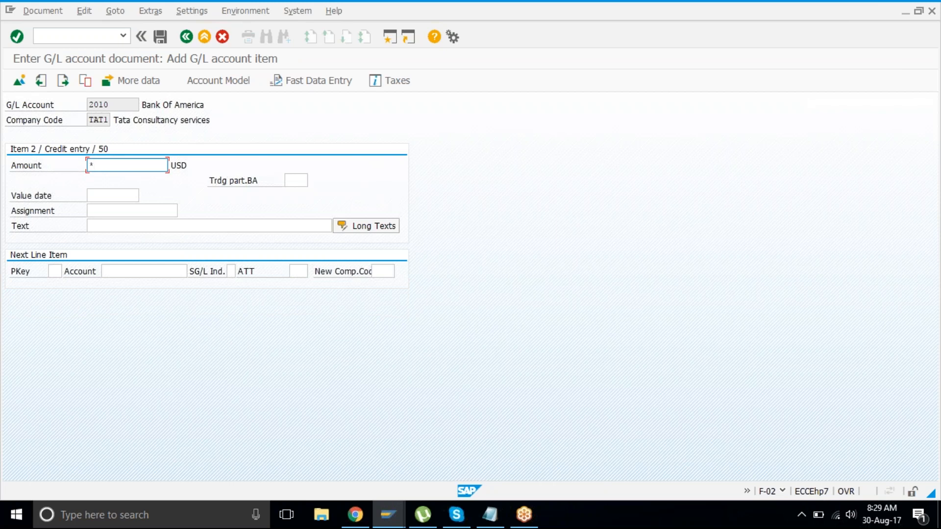
pyautogui.press('Return')
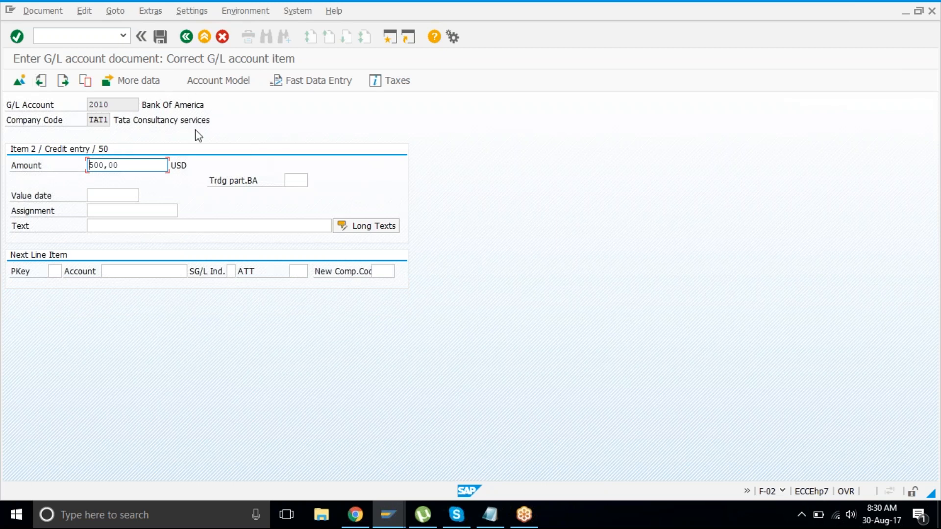
pyautogui.moveTo(212, 123); pyautogui.dragTo(91, 108)
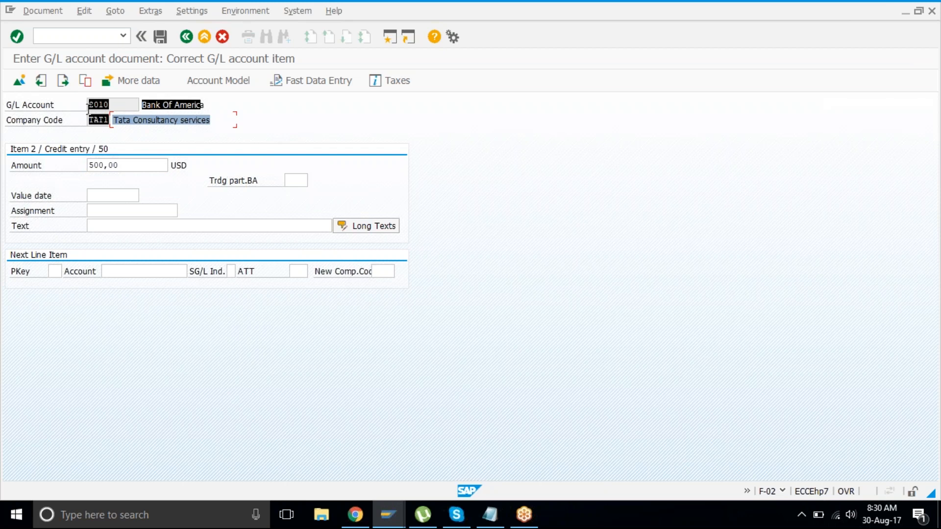
pyautogui.hotkey('ctrl', 'c')
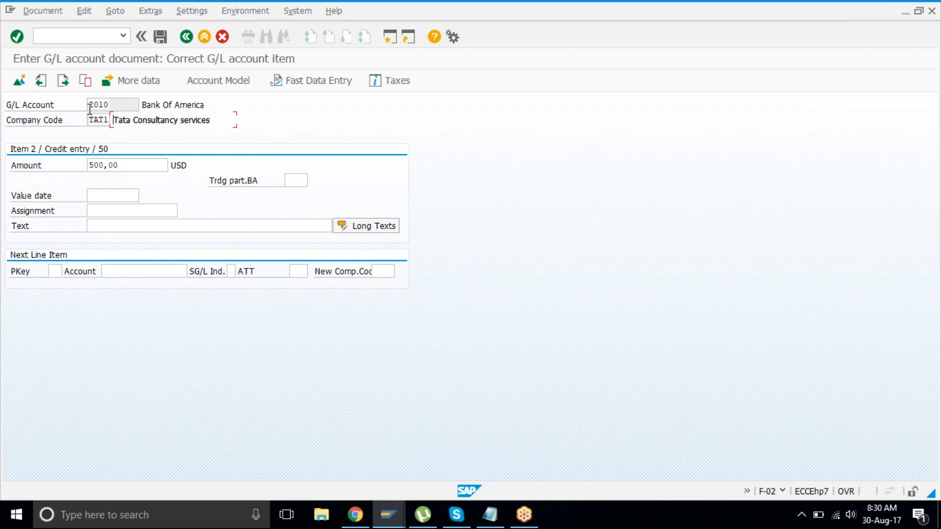
# Step: Simulate the document to show both 500,00 lines balancing at 0,00
pyautogui.click(43, 11)
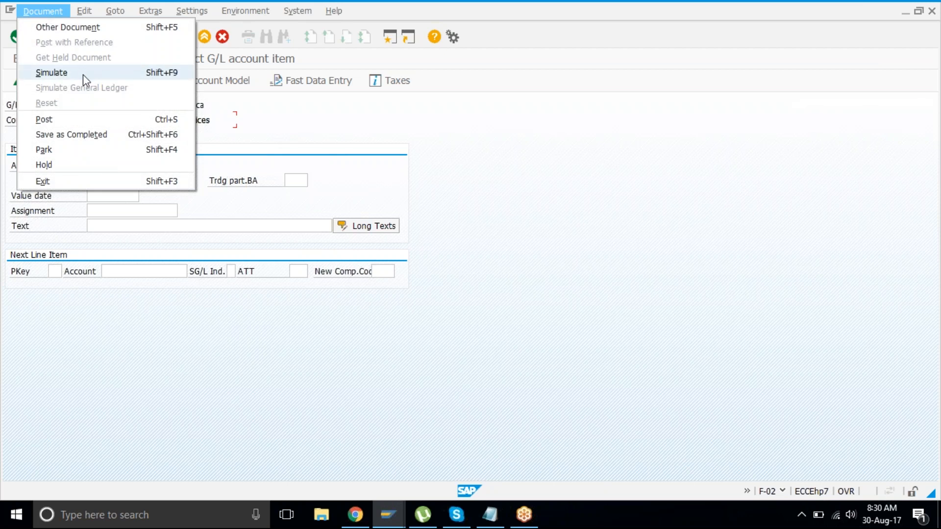
pyautogui.click(431, 240)
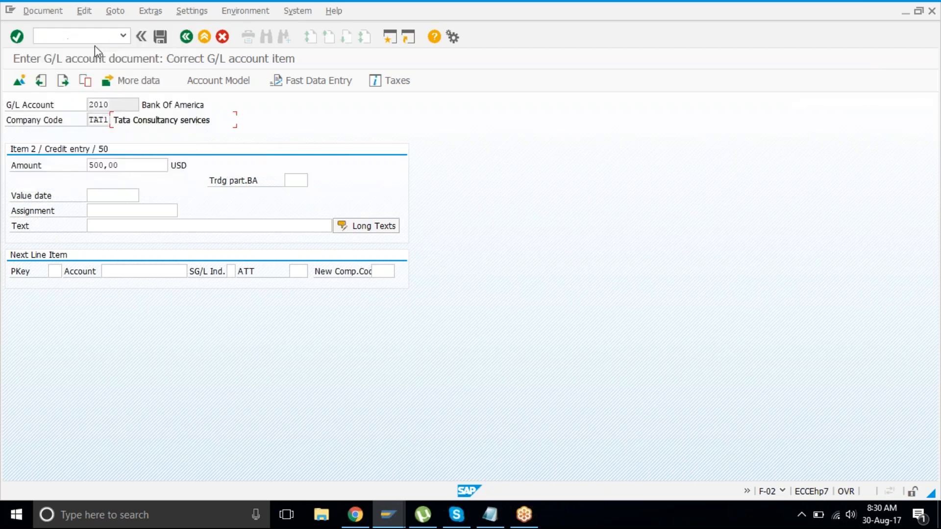
pyautogui.click(43, 14)
pyautogui.click(69, 76)
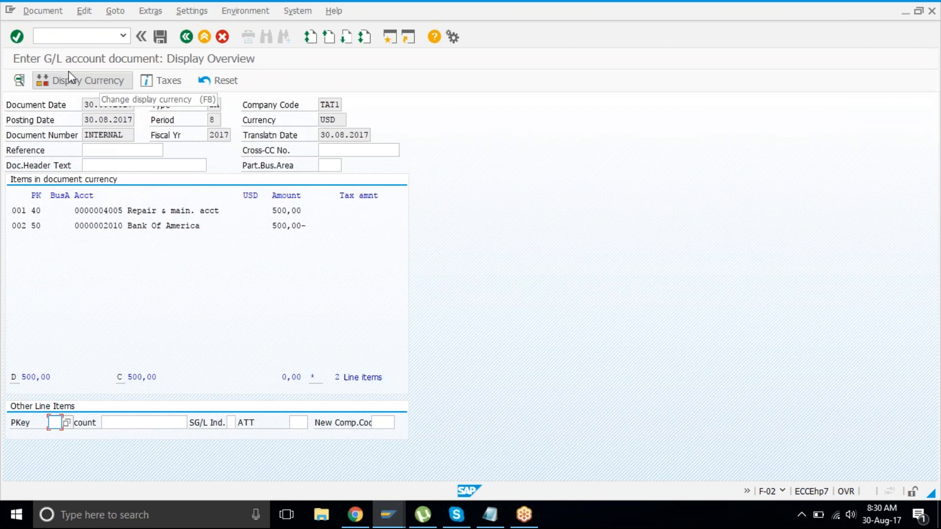
# Step: Add a third line with posting key 40, account 4005, amount 100,00
pyautogui.write('40')
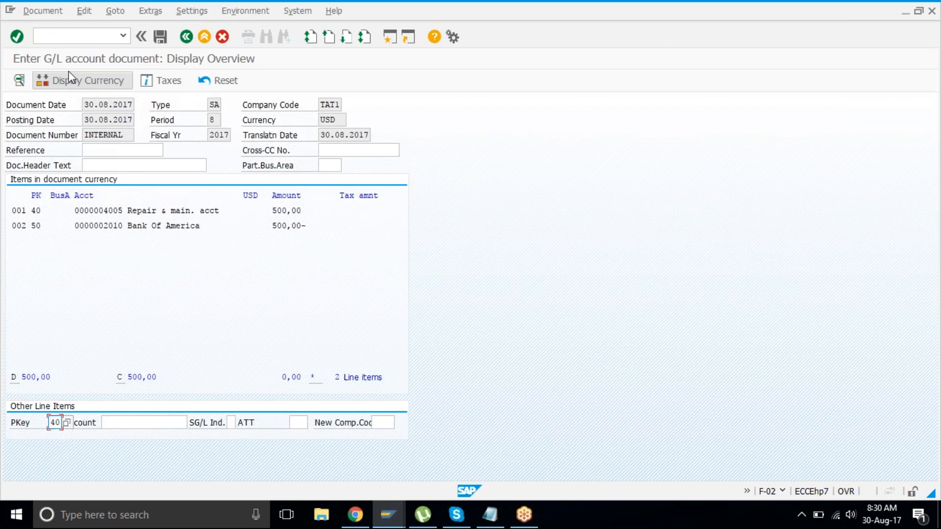
pyautogui.press('Tab')
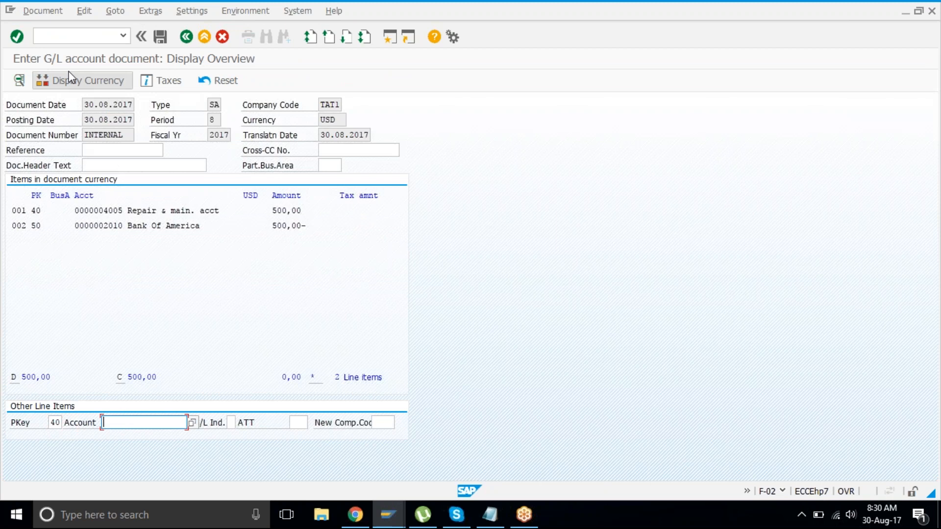
pyautogui.write('4005')
pyautogui.press('Return')
pyautogui.press('Return')
pyautogui.write('100')
pyautogui.press('Return')
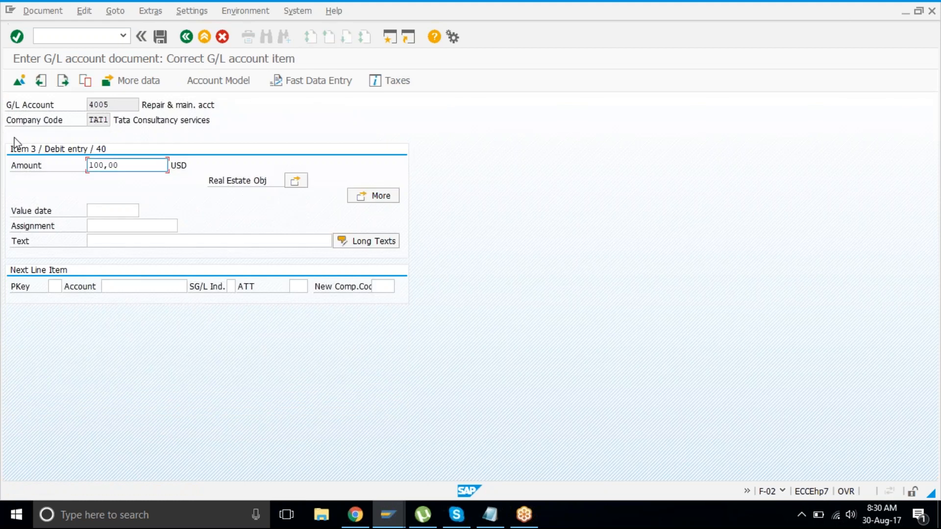
# Step: Simulate the document, showing three line items and an unbalanced-posting warning
pyautogui.click(52, 287)
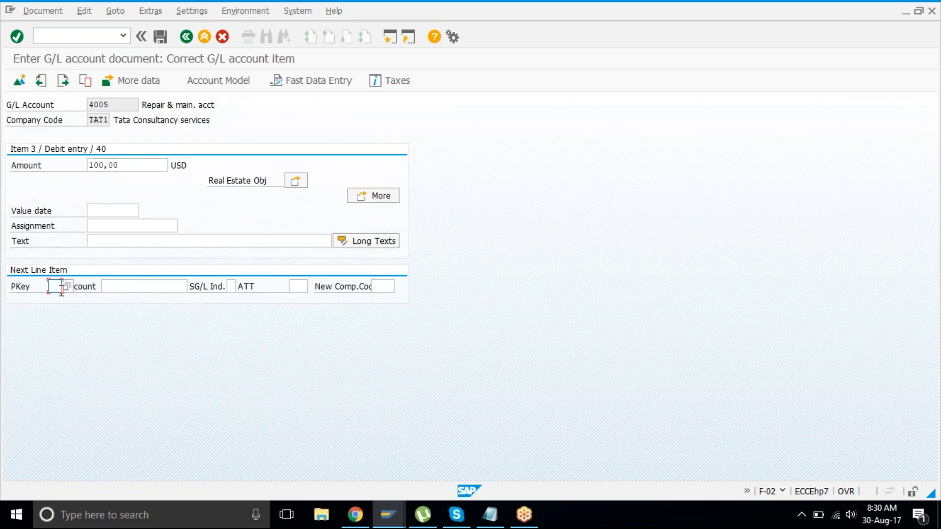
pyautogui.click(42, 11)
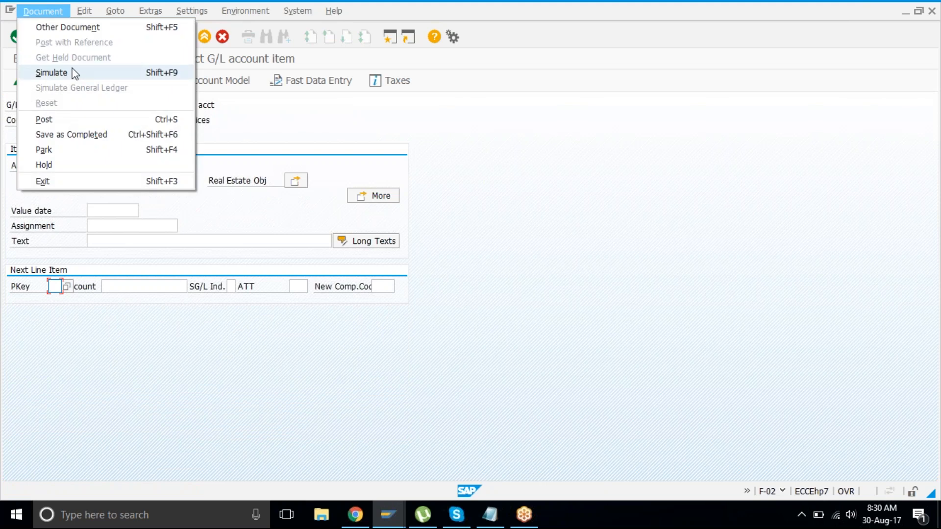
pyautogui.click(52, 72)
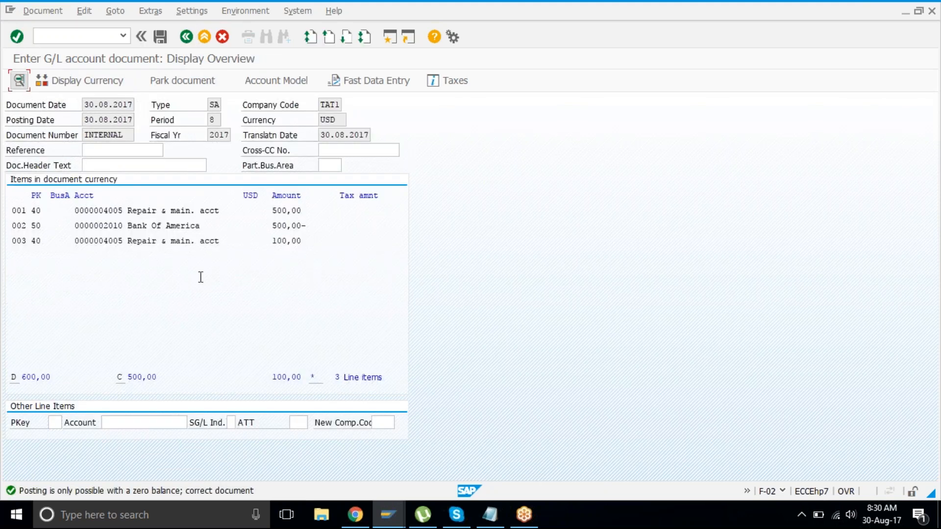
# Step: Check the overview totals: 600,00 debit against 500,00 credit, including the 100,00 line
pyautogui.click(30, 377)
pyautogui.click(162, 377)
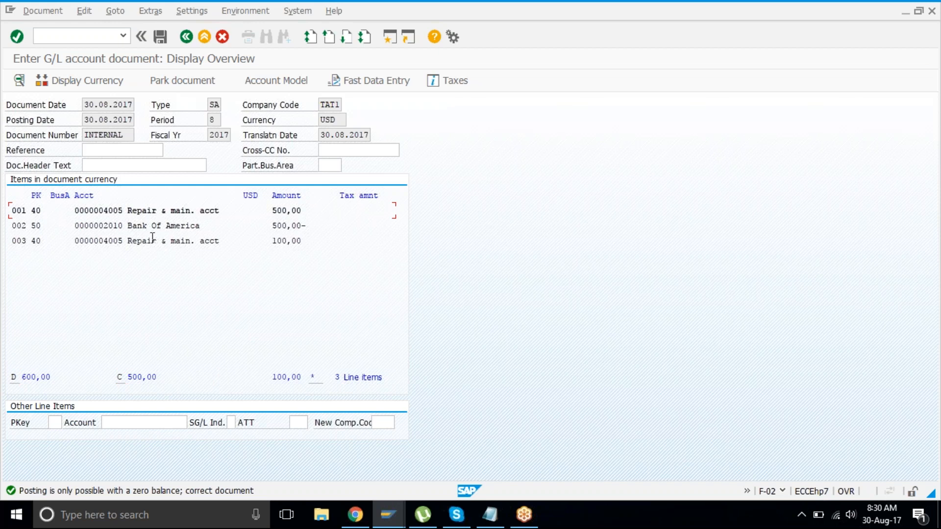
pyautogui.click(155, 241)
# Step: Add a balancing key-50 credit line to 2000 Petty Cash Acct, amount '*', text 'hgfhf'
pyautogui.click(60, 421)
pyautogui.write('50')
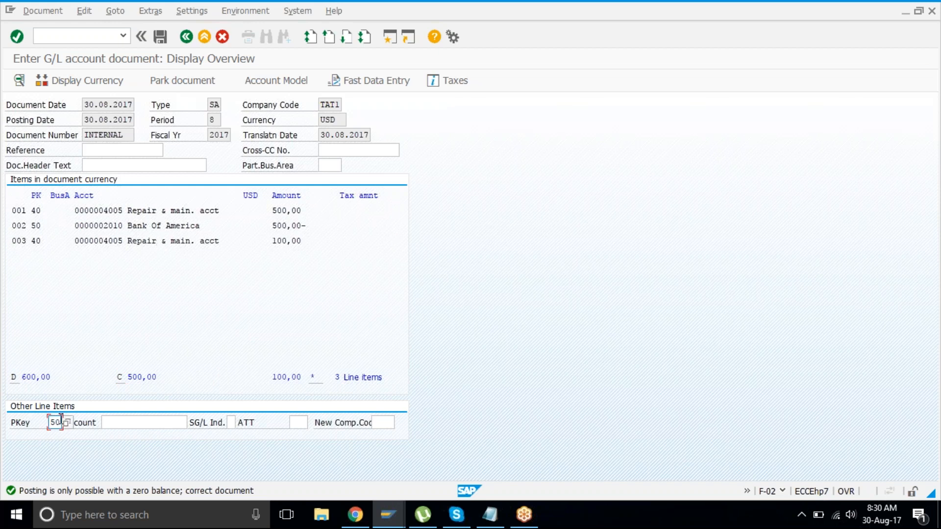
pyautogui.press('Tab')
pyautogui.write('2000')
pyautogui.press('Return')
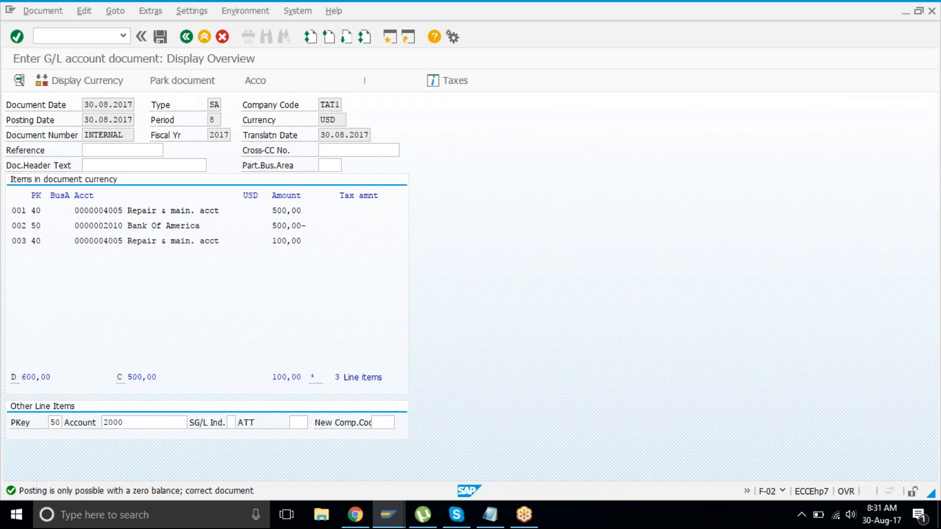
pyautogui.write('*')
pyautogui.press('Return')
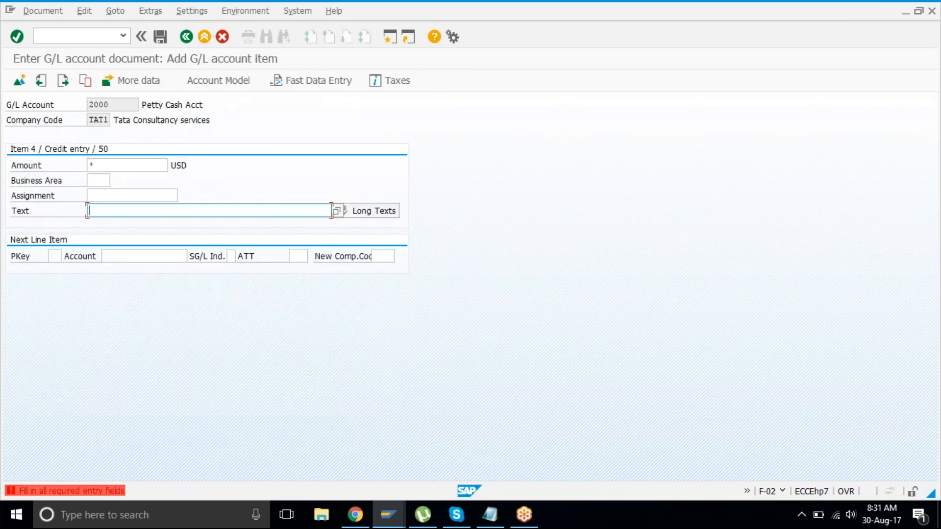
pyautogui.write('hgfhf')
pyautogui.press('Return')
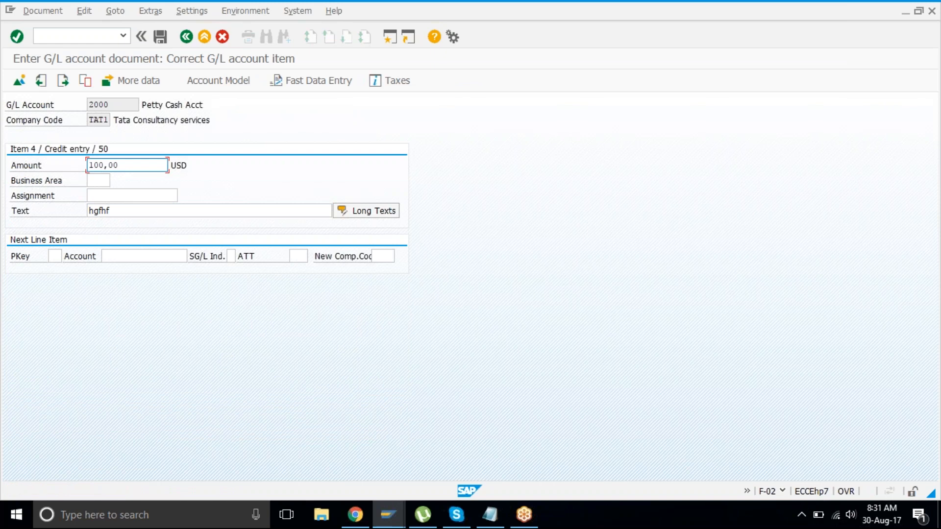
# Step: Simulate to confirm the 600,00 balanced totals and post document 1004
pyautogui.click(38, 16)
pyautogui.click(69, 68)
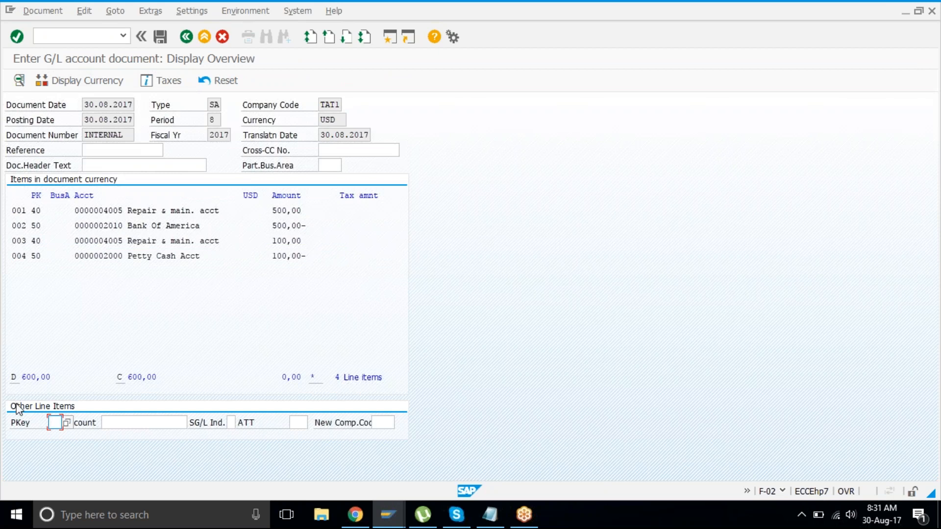
pyautogui.click(127, 377)
pyautogui.moveTo(116, 378); pyautogui.dragTo(170, 380)
pyautogui.click(170, 380)
pyautogui.click(160, 37)
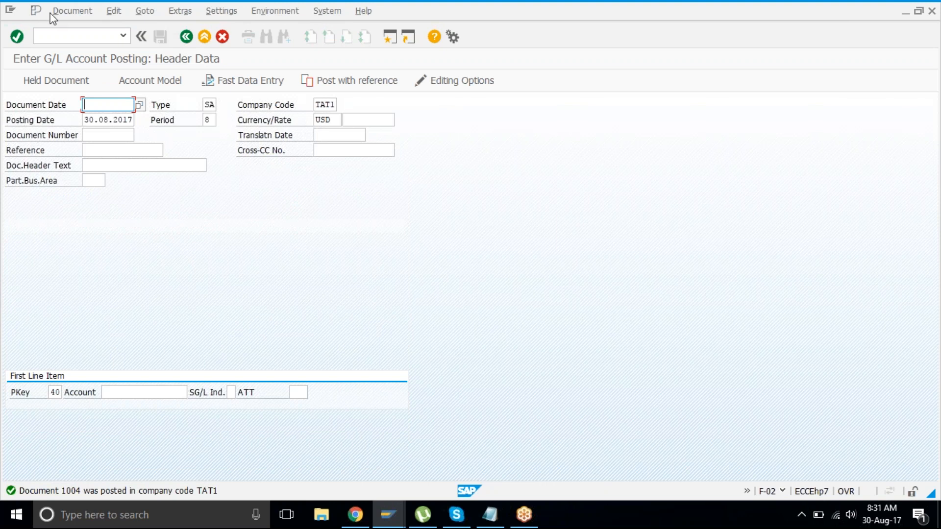
pyautogui.click(72, 11)
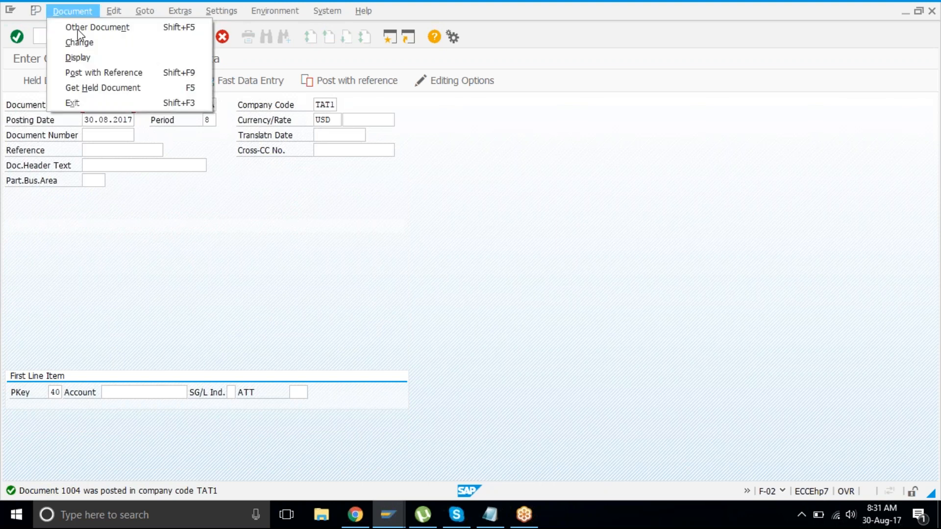
pyautogui.click(78, 57)
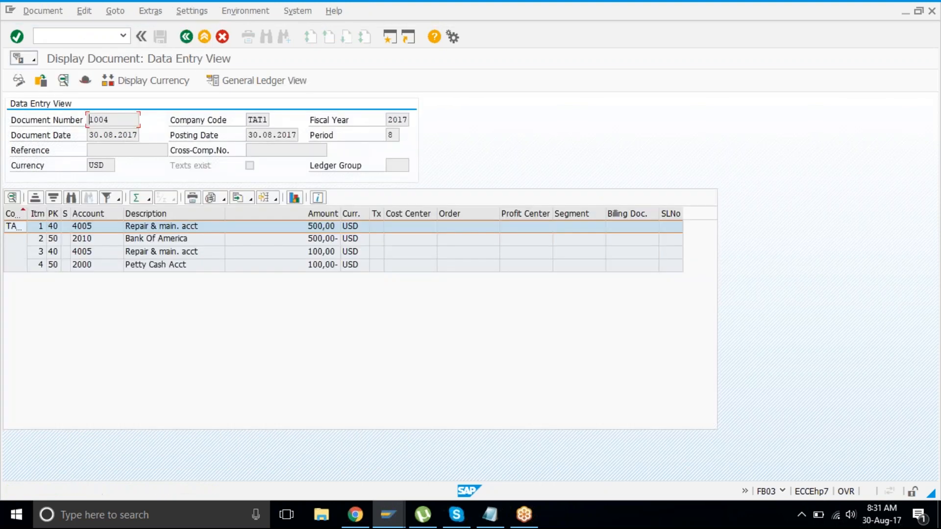
pyautogui.click(187, 38)
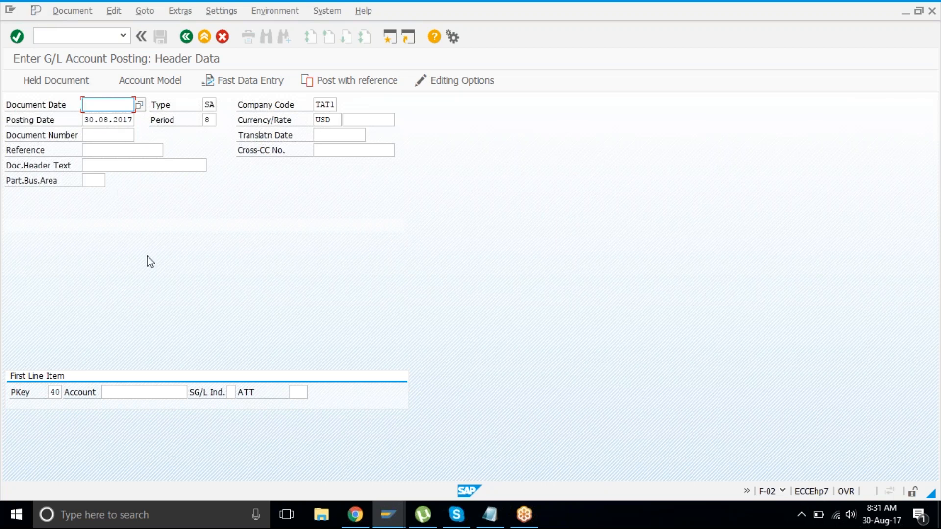
# Step: Set document date 30082017 and debit 5000 to account 4001 Advt Exp Acct
pyautogui.write('30082017')
pyautogui.press('Tab')
pyautogui.press('Tab')
pyautogui.press('Tab')
pyautogui.press('Tab')
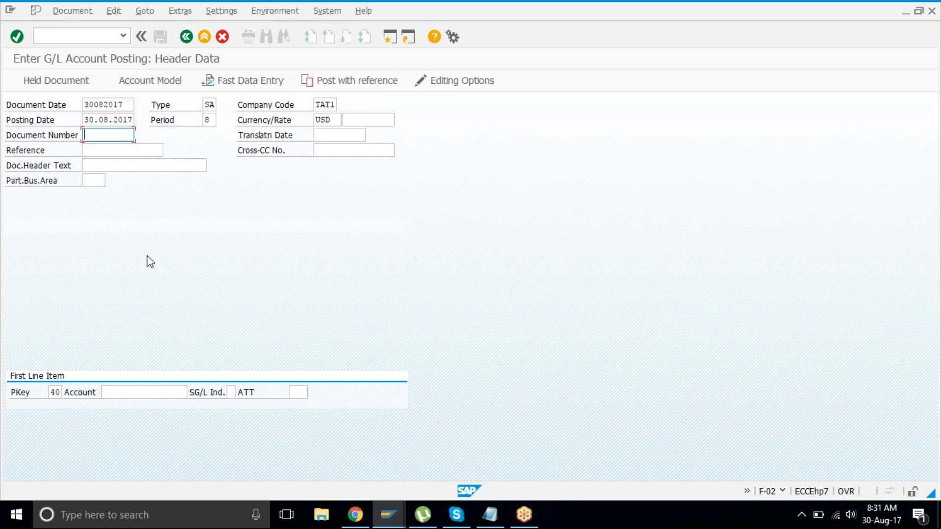
pyautogui.press('Tab')
pyautogui.press('Tab')
pyautogui.press('Tab')
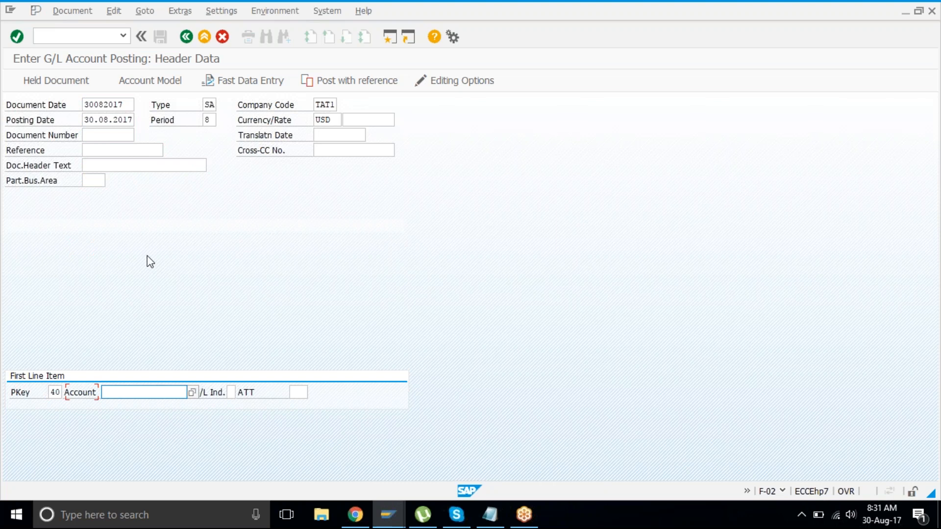
pyautogui.write('4001')
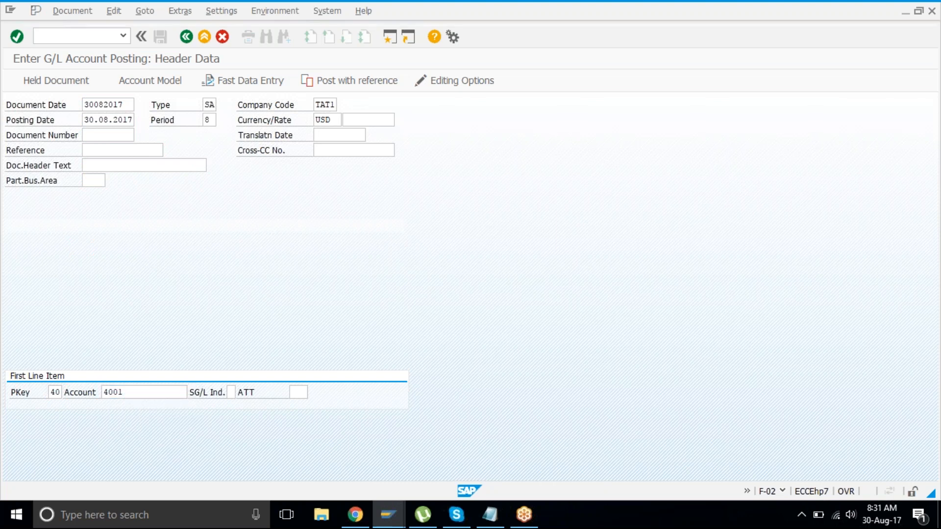
pyautogui.press('Return')
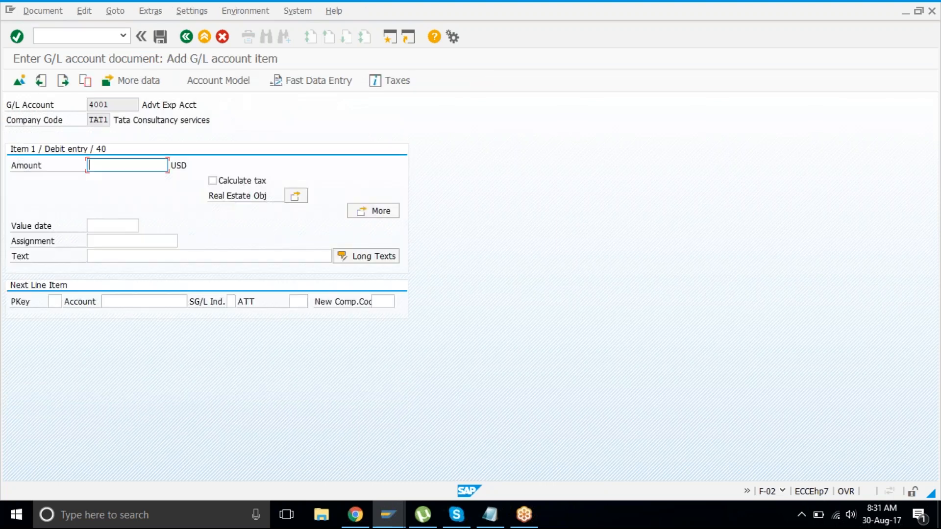
pyautogui.write('5000')
pyautogui.press('Return')
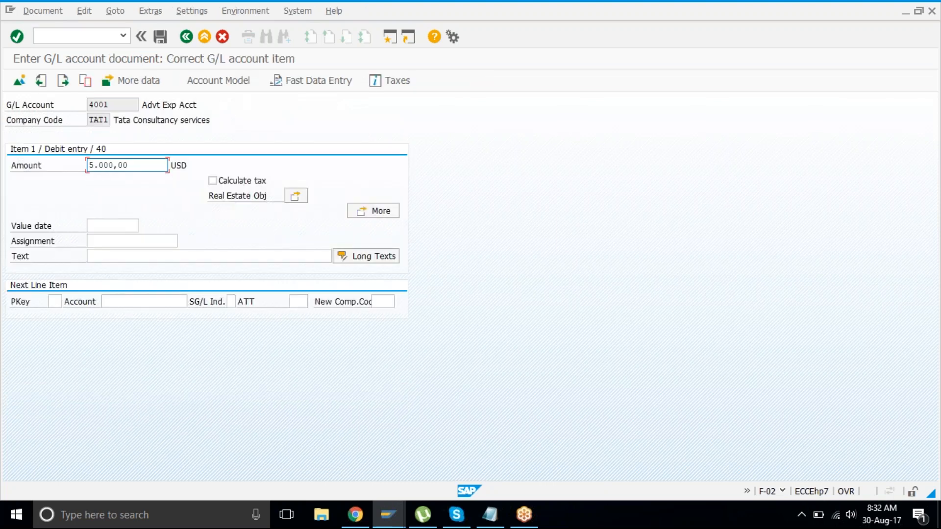
# Step: Add a key-50 credit line of 5000 to account 2010 Bank Of America
pyautogui.press('Tab')
pyautogui.press('Tab')
pyautogui.press('Tab')
pyautogui.press('Tab')
pyautogui.write('50')
pyautogui.press('Tab')
pyautogui.write('2010')
pyautogui.press('Return')
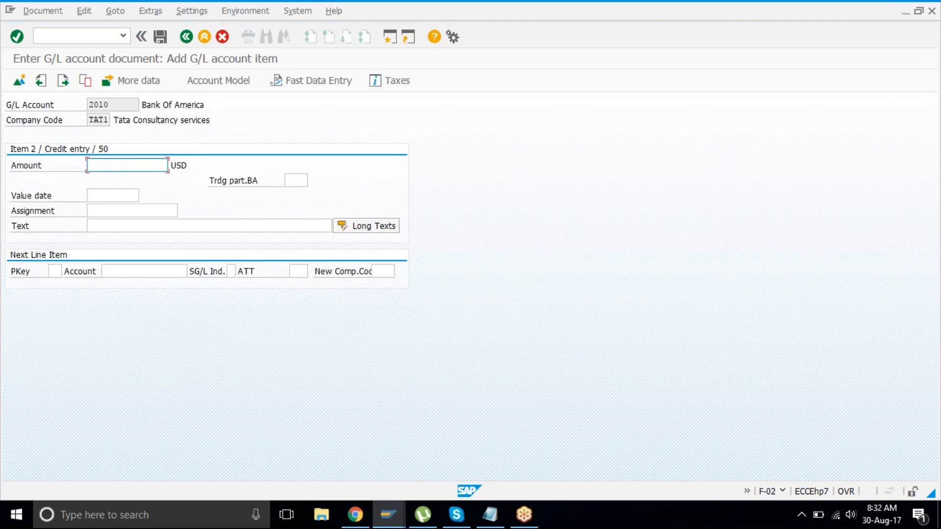
pyautogui.write('5000')
pyautogui.press('Return')
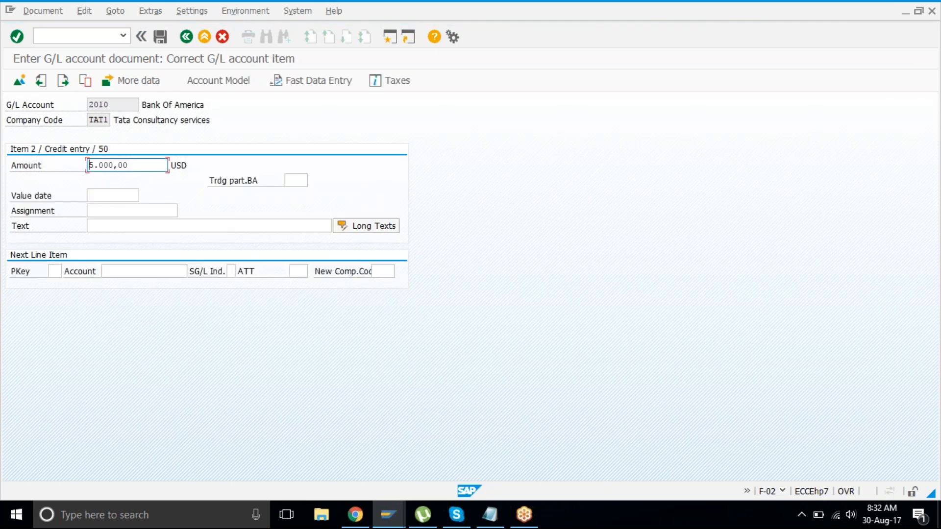
# Step: Simulate the two balanced lines and post document 1005
pyautogui.click(43, 11)
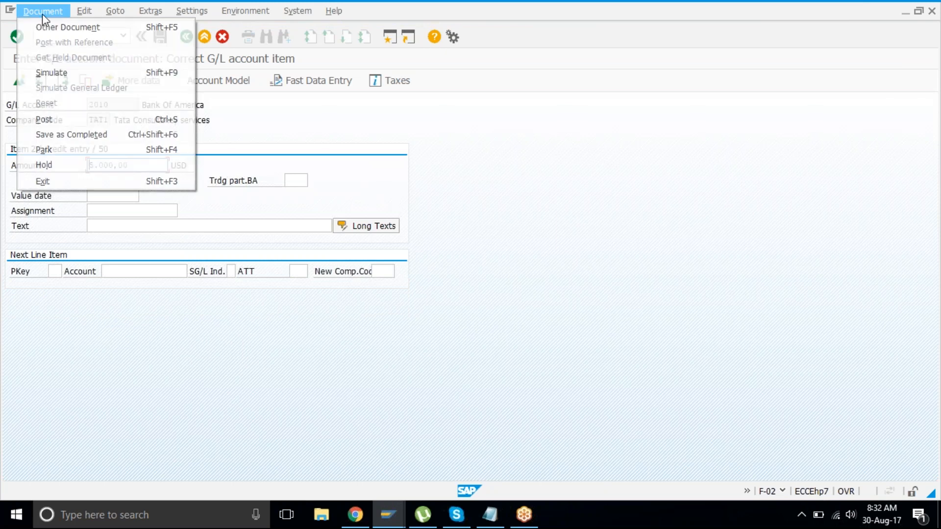
pyautogui.click(86, 78)
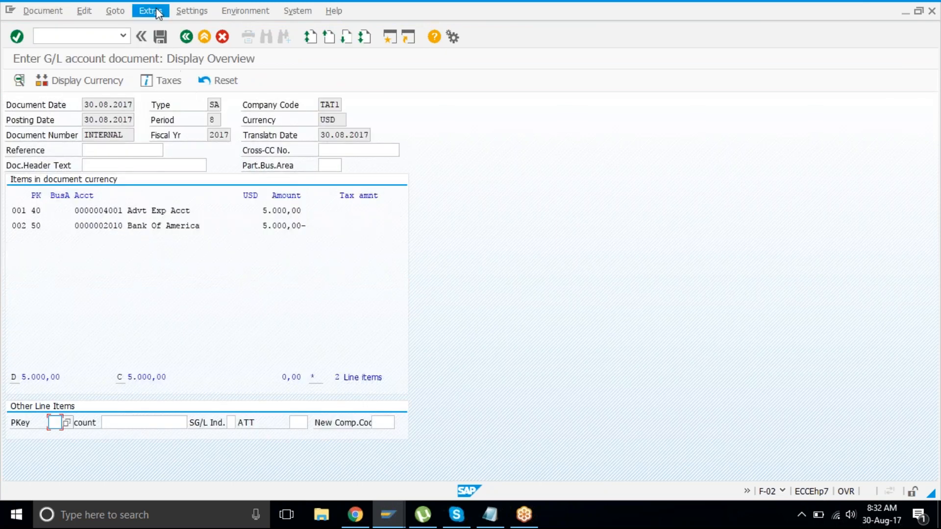
pyautogui.click(161, 37)
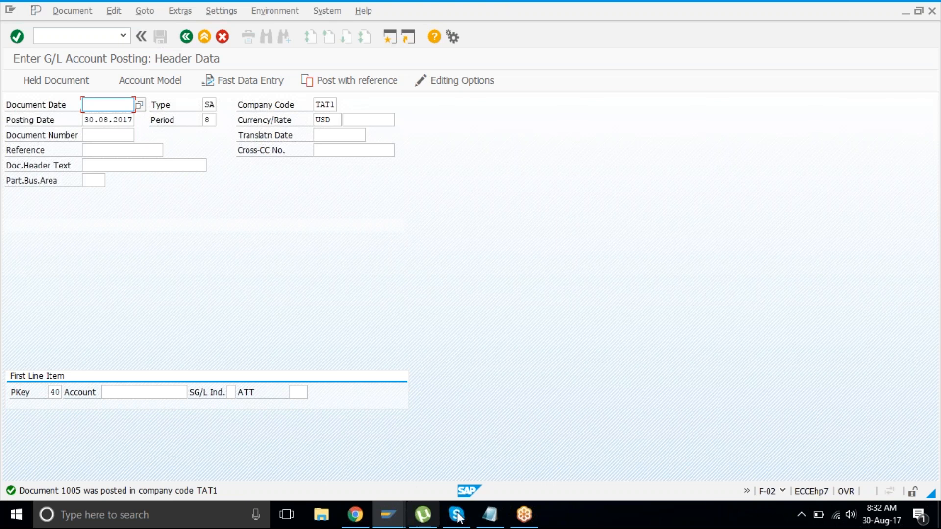
pyautogui.click(482, 523)
# Step: Replace the Notepad notes with 'tat4' and 'mart' on separate lines, then return to SAP
pyautogui.hotkey('shift', 'Down')
pyautogui.hotkey('shift', 'Down')
pyautogui.hotkey('shift', 'Down')
pyautogui.hotkey('shift', 'Down')
pyautogui.hotkey('shift', 'Down')
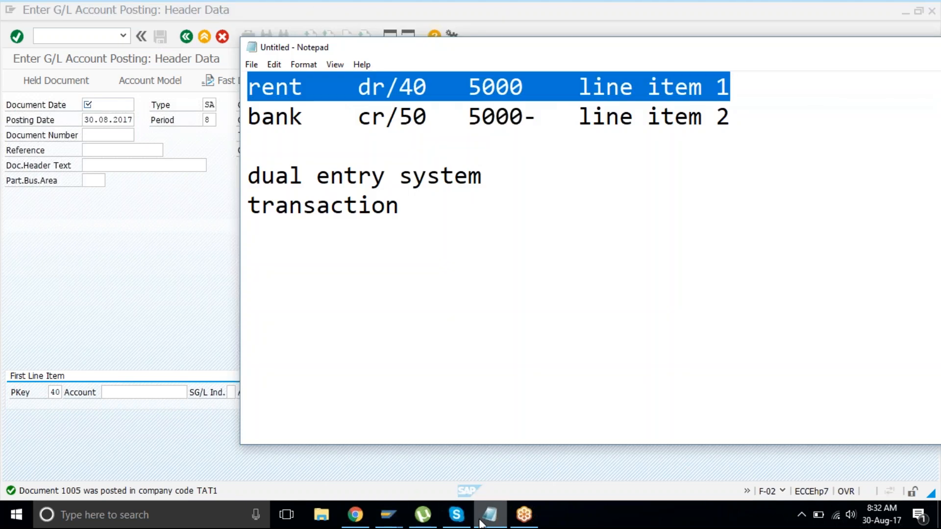
pyautogui.write('tat4')
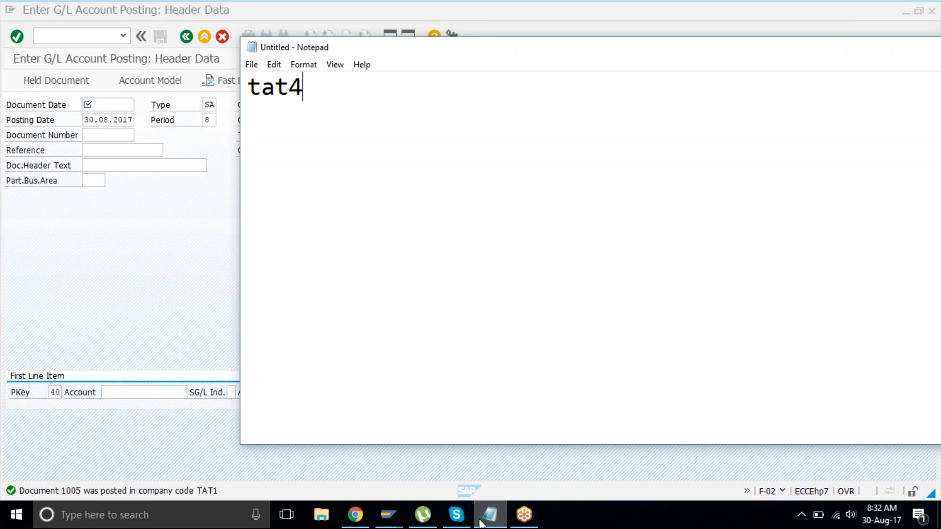
pyautogui.press('Return')
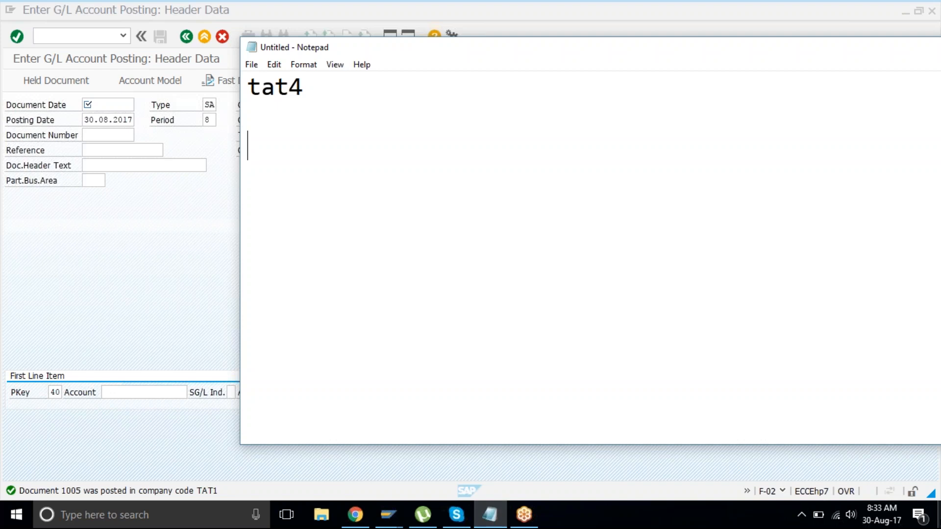
pyautogui.click(921, 225)
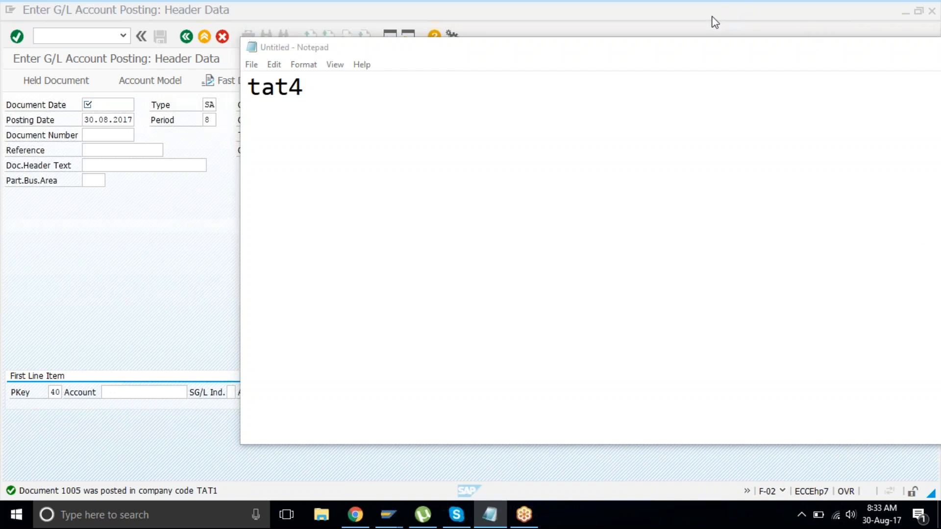
pyautogui.click(338, 142)
pyautogui.write('ma')
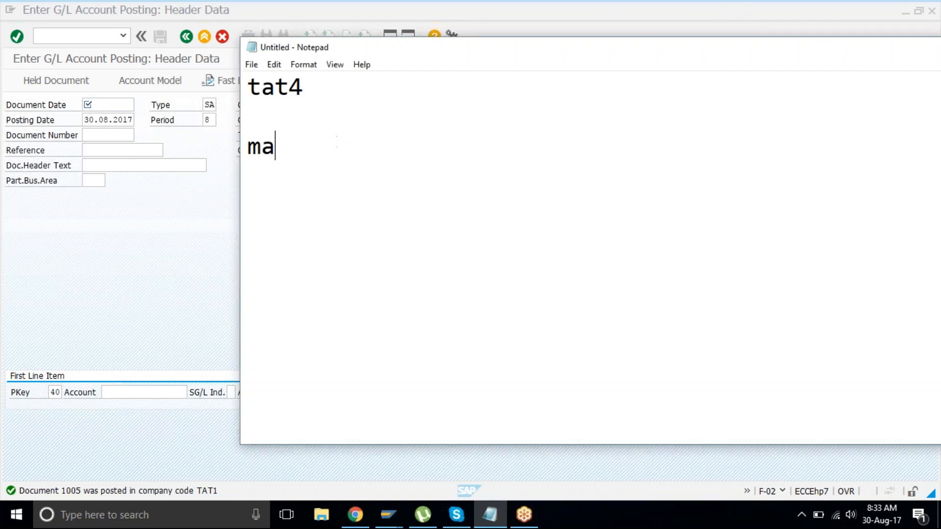
pyautogui.write('rt')
pyautogui.press('Return')
pyautogui.press('Return')
pyautogui.click(579, 6)
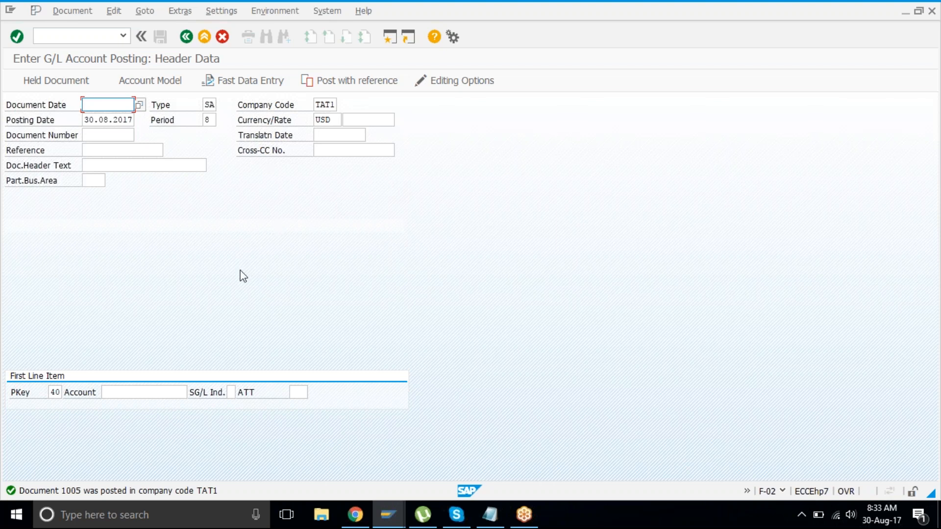
# Step: Exit the unfinished posting and browse the Document Entry transactions FB50, FB50L and F-02
pyautogui.click(200, 42)
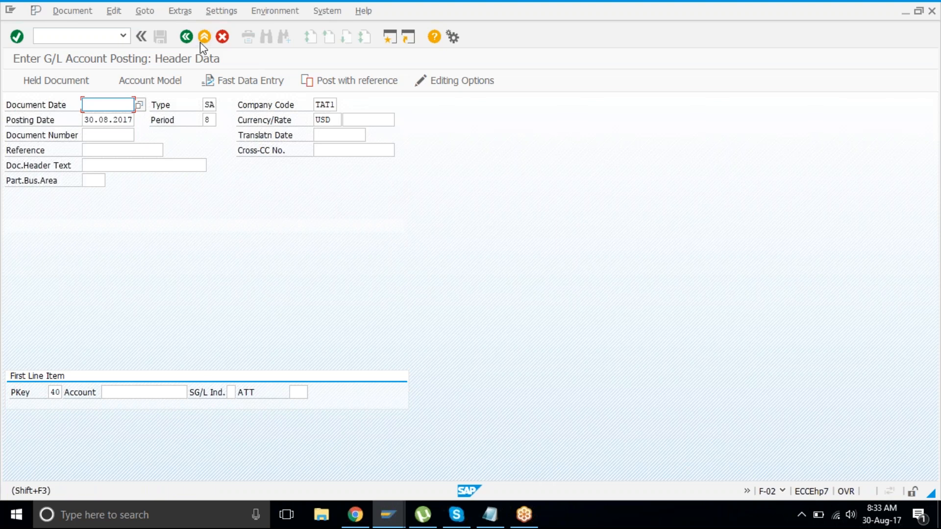
pyautogui.click(190, 277)
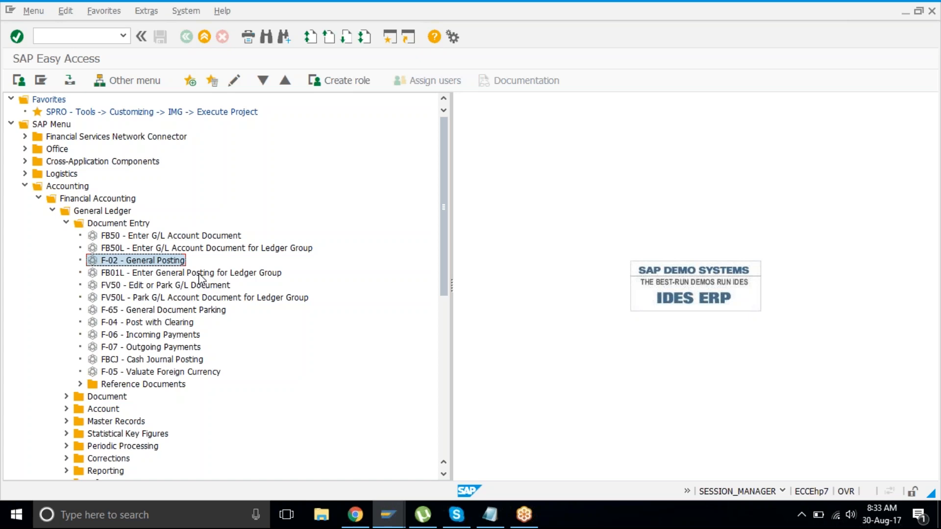
pyautogui.click(188, 237)
pyautogui.click(170, 248)
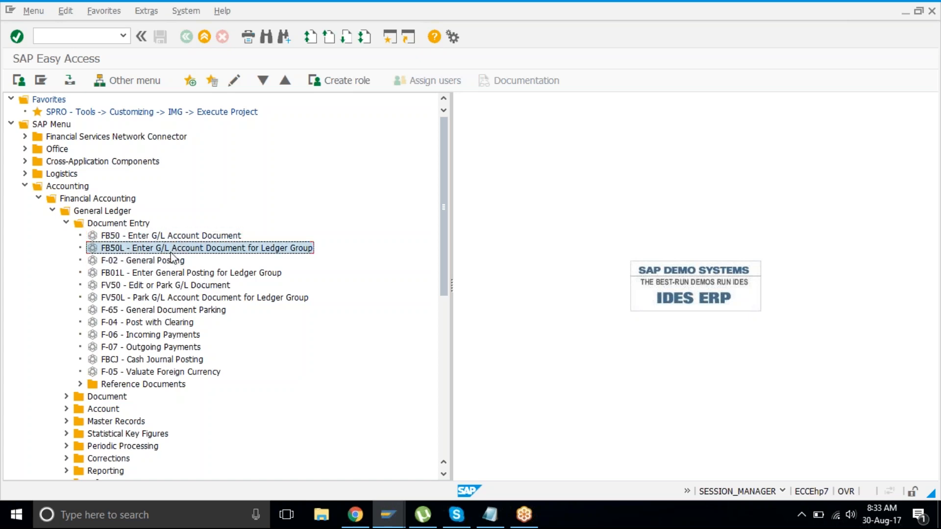
pyautogui.click(175, 261)
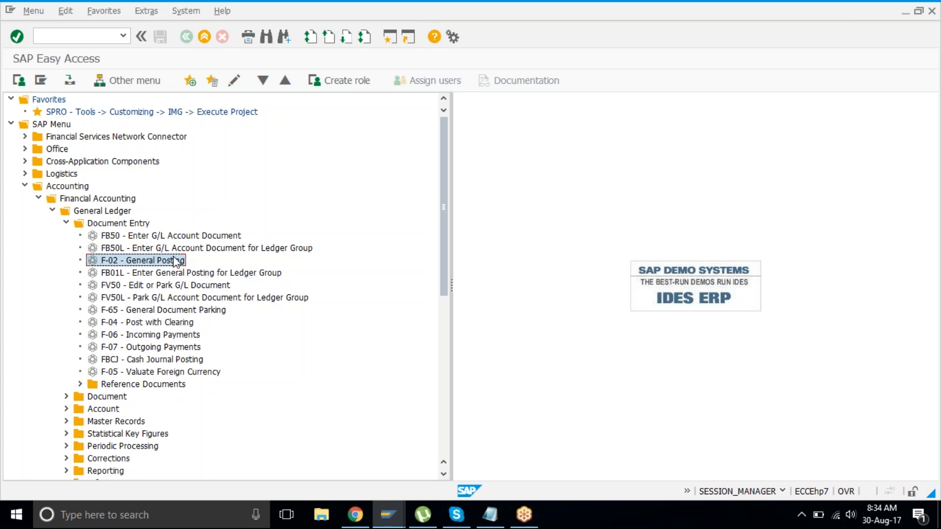
# Step: Select FB50 Enter G/L Account Document and launch it
pyautogui.click(145, 238)
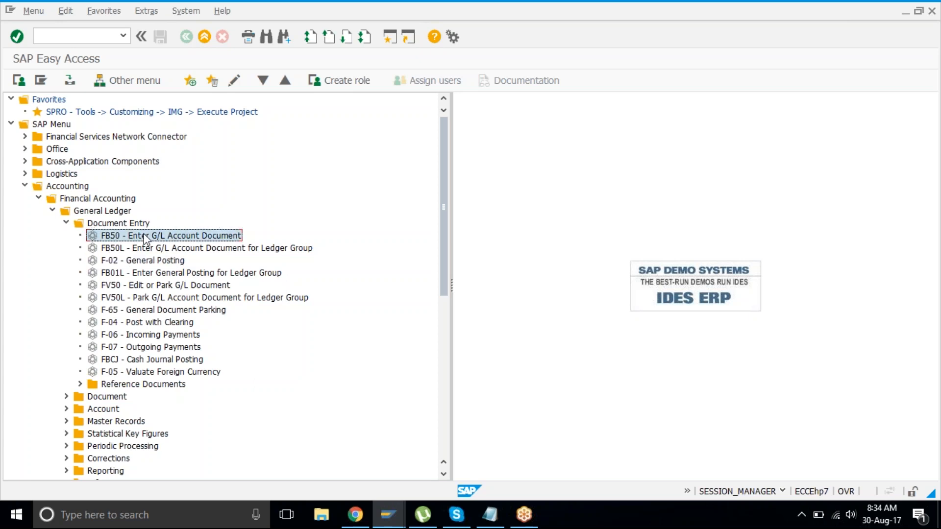
pyautogui.click(163, 262)
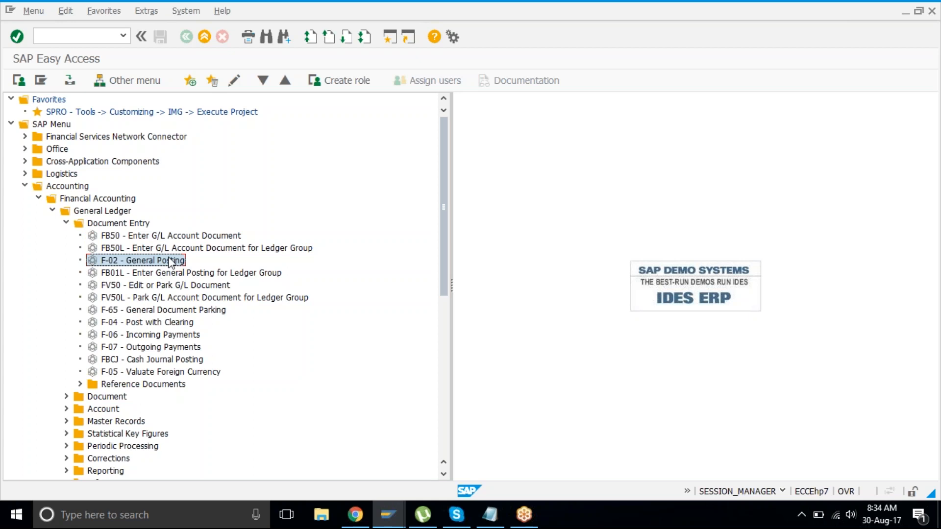
pyautogui.click(190, 248)
pyautogui.click(175, 236)
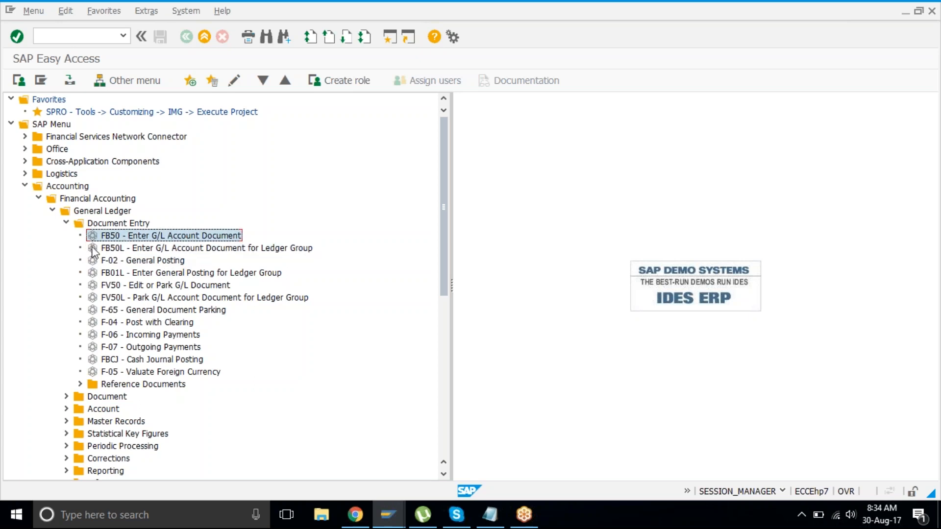
pyautogui.click(127, 263)
pyautogui.click(130, 237)
pyautogui.press('Return')
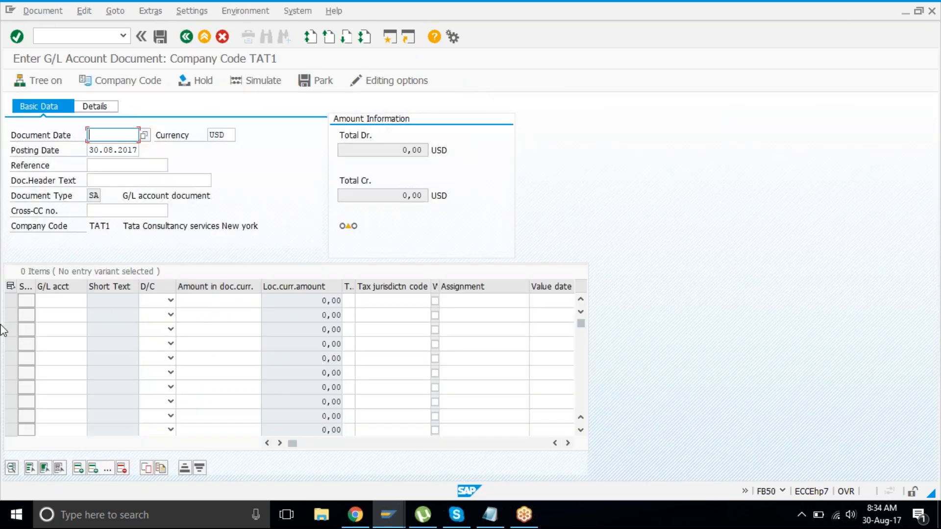
pyautogui.click(62, 314)
pyautogui.click(87, 298)
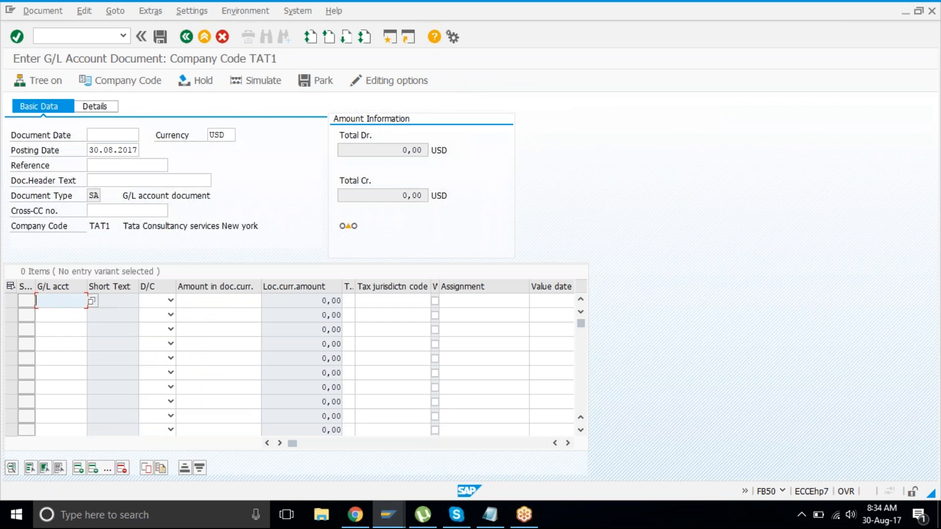
pyautogui.click(93, 301)
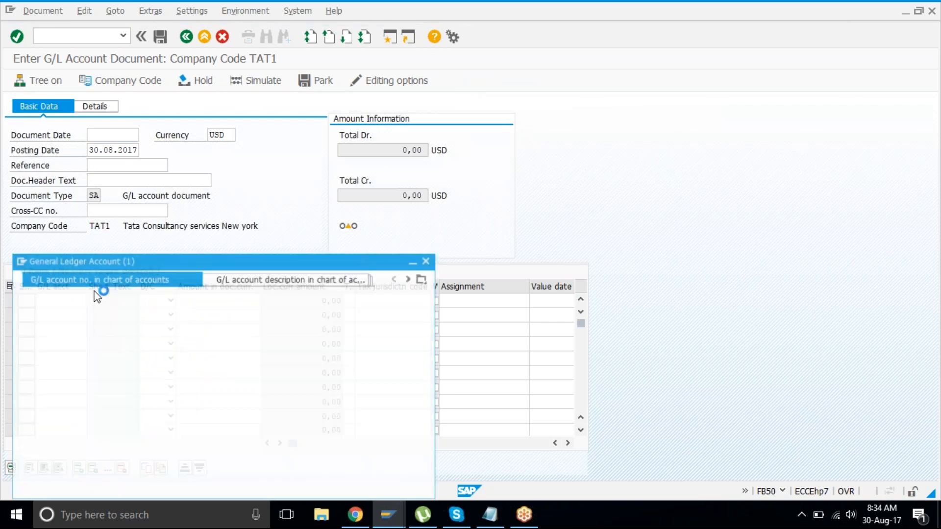
pyautogui.press('Return')
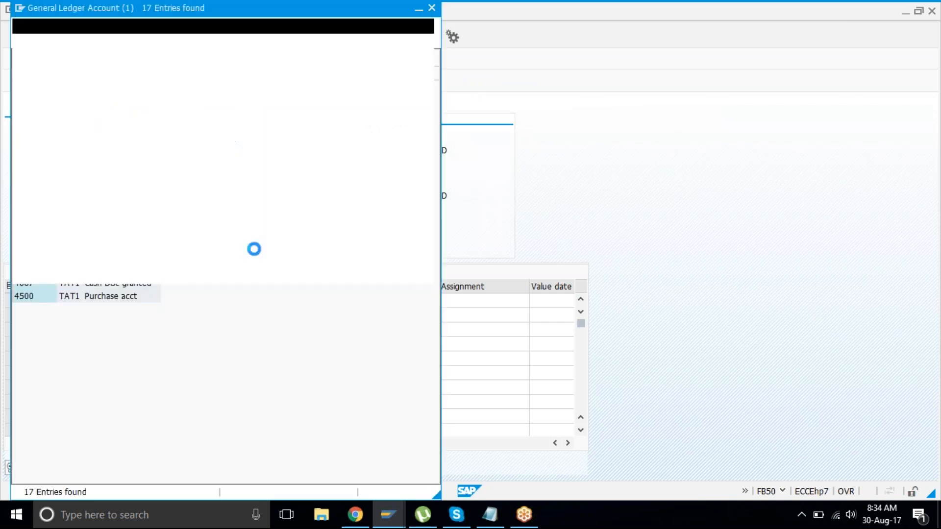
pyautogui.click(123, 231)
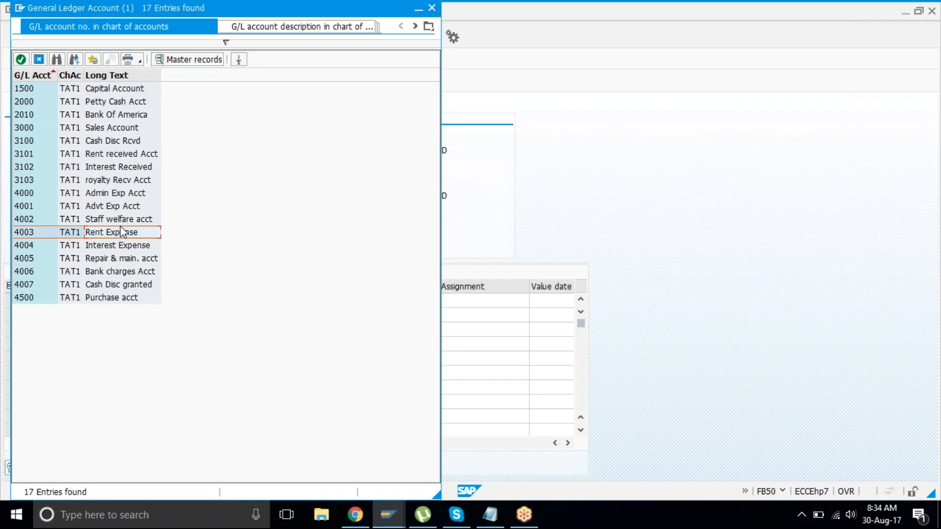
pyautogui.click(114, 116)
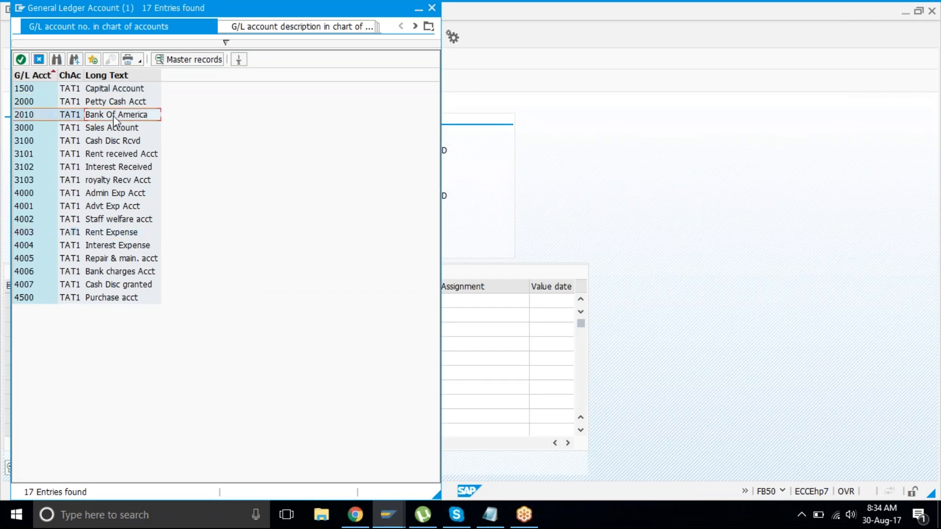
pyautogui.click(123, 153)
pyautogui.click(127, 169)
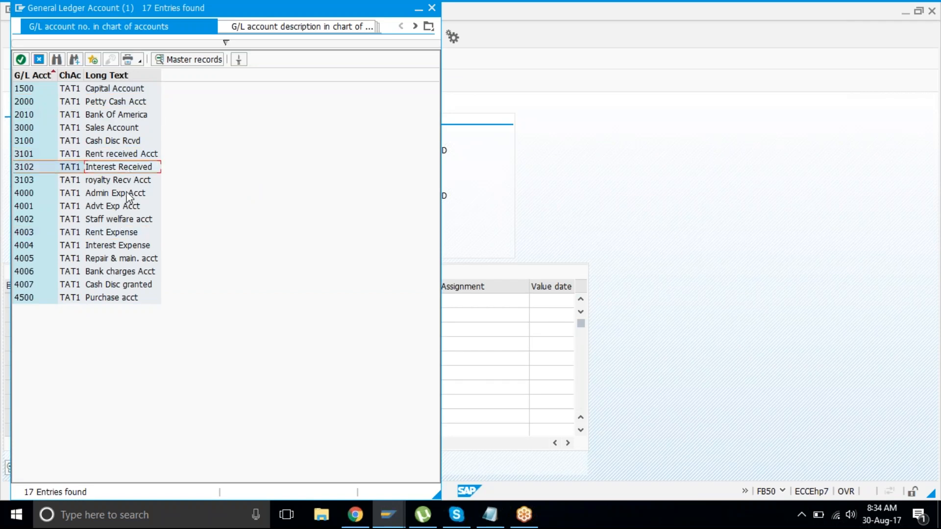
pyautogui.click(126, 196)
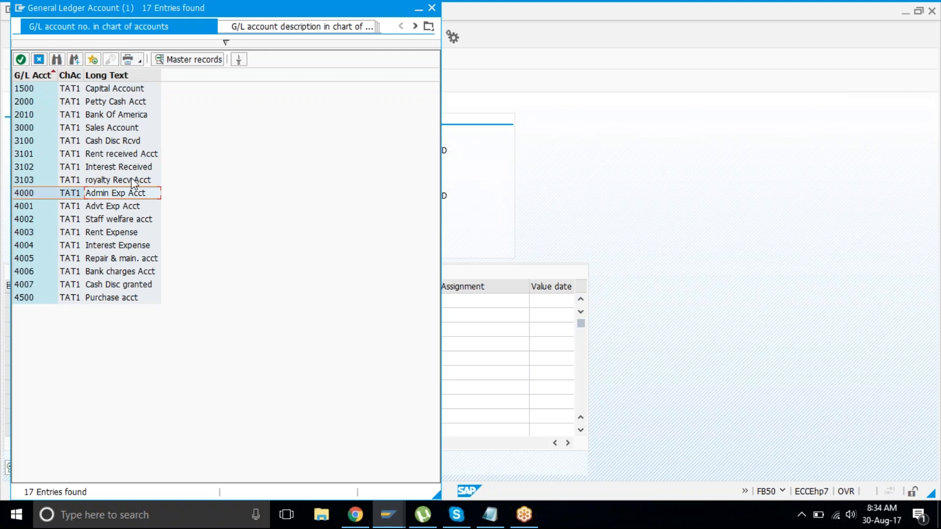
pyautogui.click(42, 59)
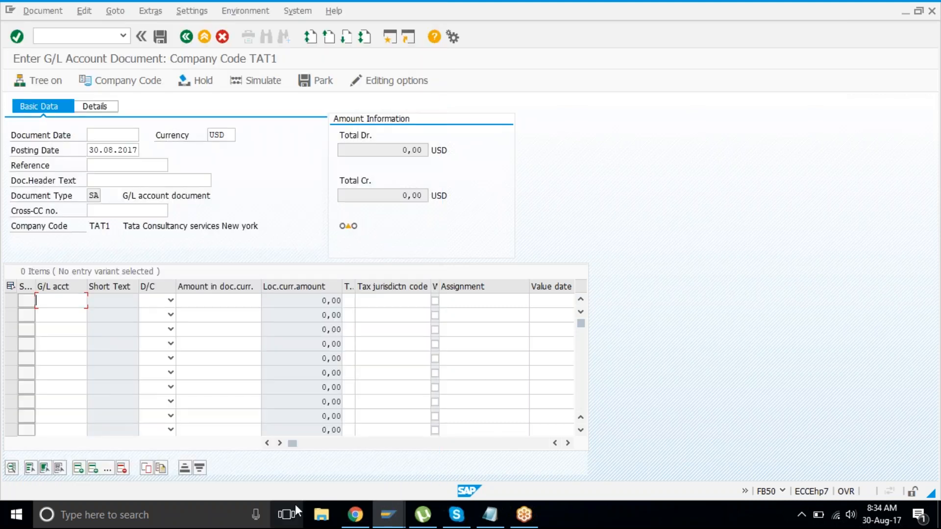
# Step: Go to My Drive > classs material > ASSIGNMENTS and preview C101 Assignment GL-1.docx
pyautogui.click(359, 523)
pyautogui.click(204, 10)
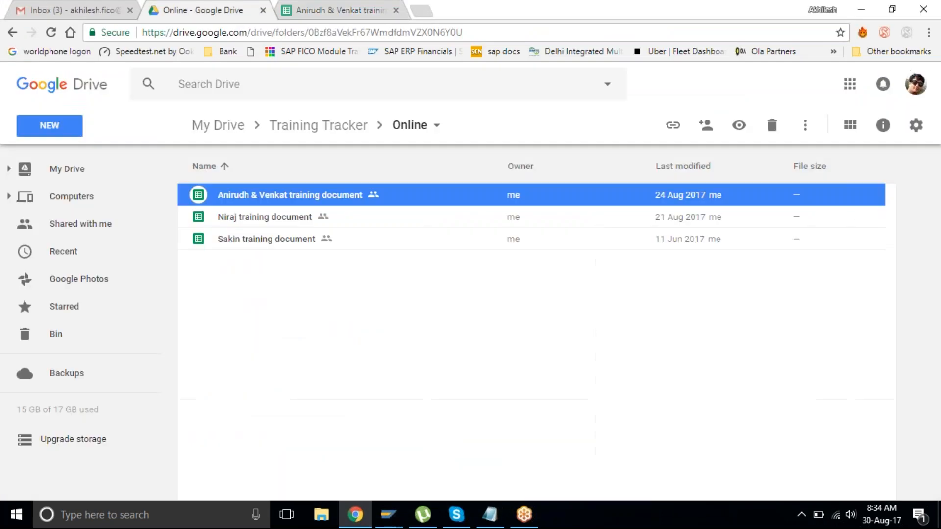
pyautogui.click(218, 127)
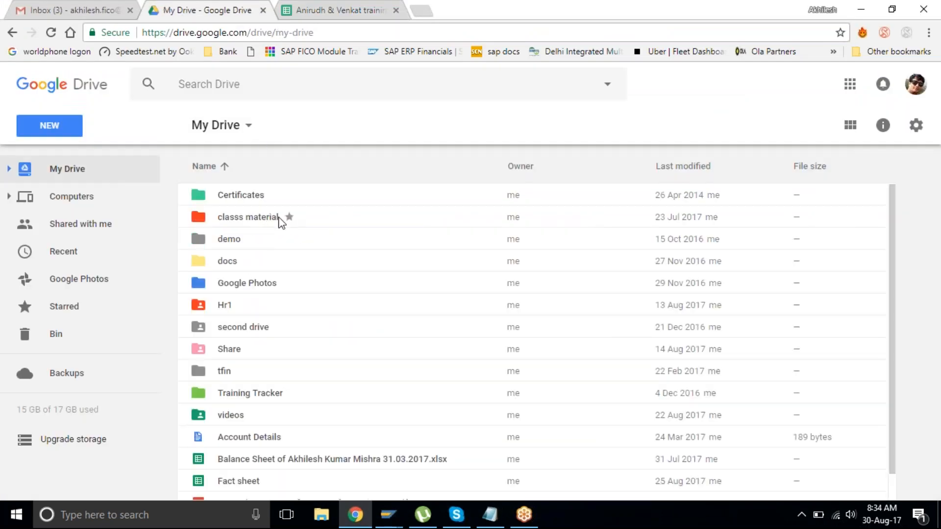
pyautogui.doubleClick(278, 217)
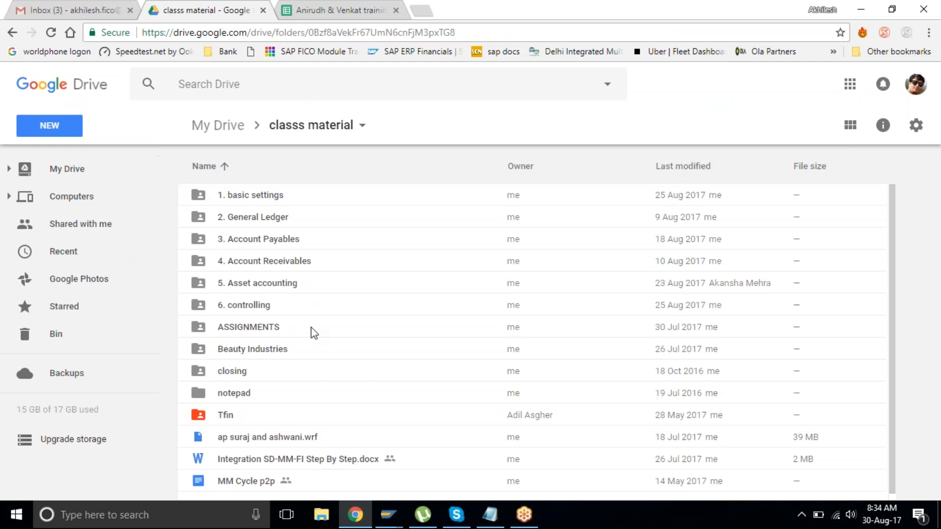
pyautogui.doubleClick(261, 319)
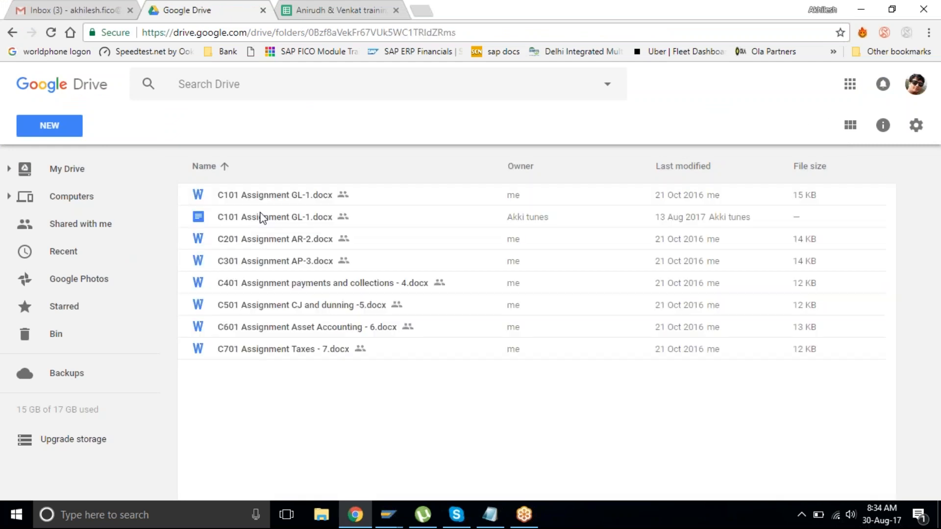
pyautogui.click(289, 196)
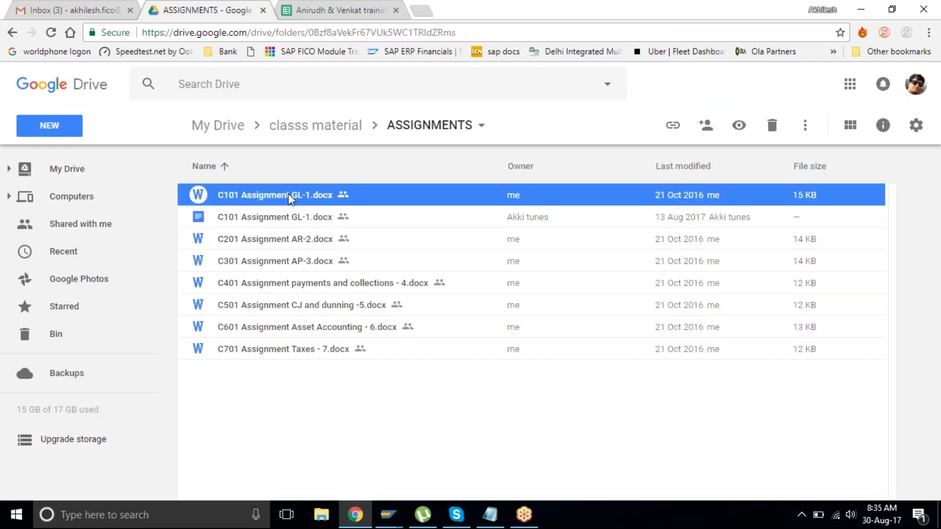
pyautogui.doubleClick(288, 195)
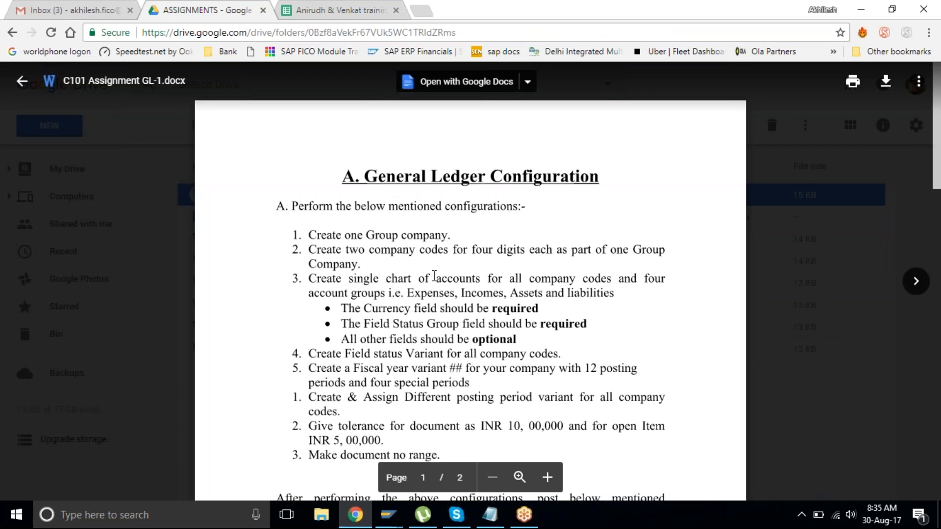
# Step: Highlight the nine transactions to post, from Capital Introduced Rs. 100000 to the bank sales return
pyautogui.scroll(-1, 434, 276)
pyautogui.scroll(-1, 434, 276)
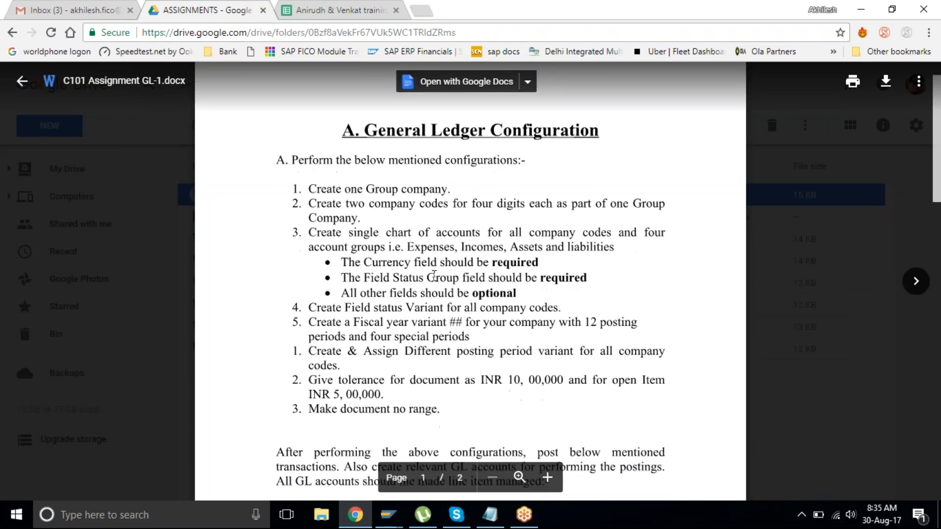
pyautogui.scroll(-2, 434, 276)
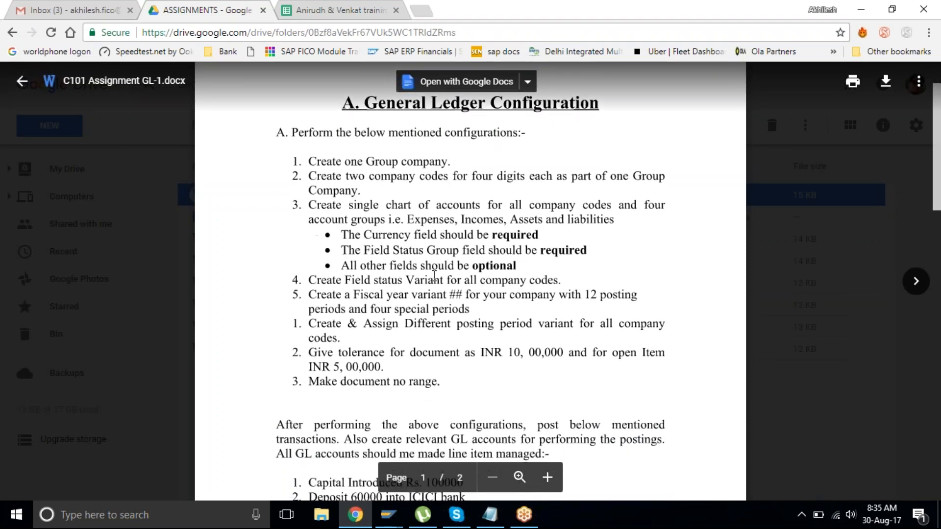
pyautogui.scroll(-2, 434, 277)
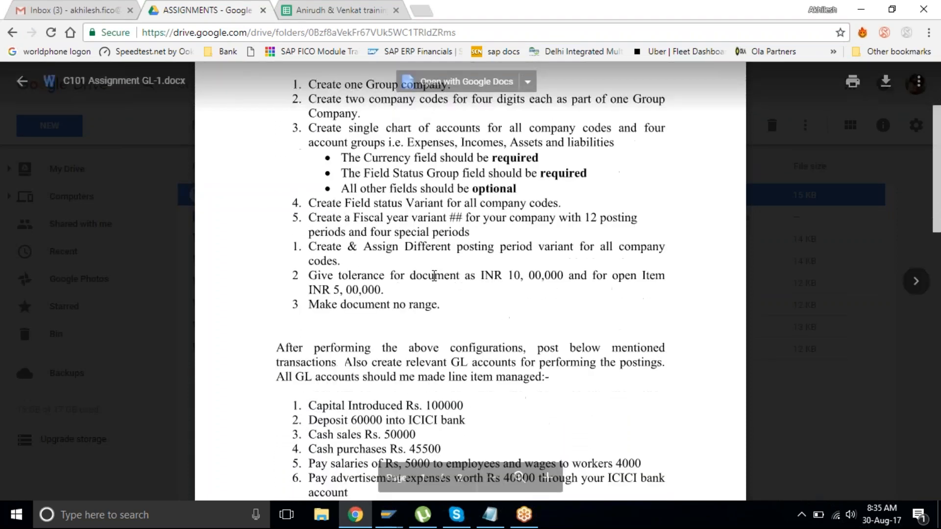
pyautogui.scroll(-1, 434, 276)
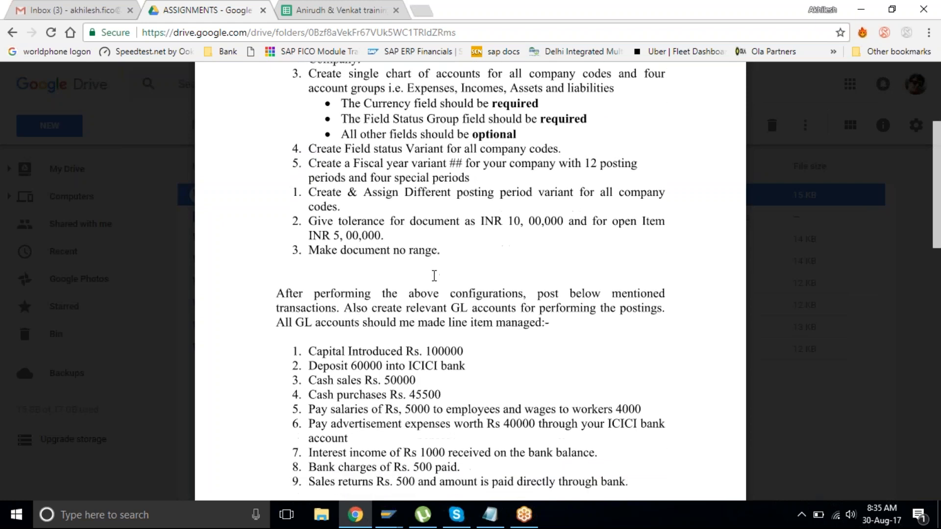
pyautogui.scroll(-3, 434, 276)
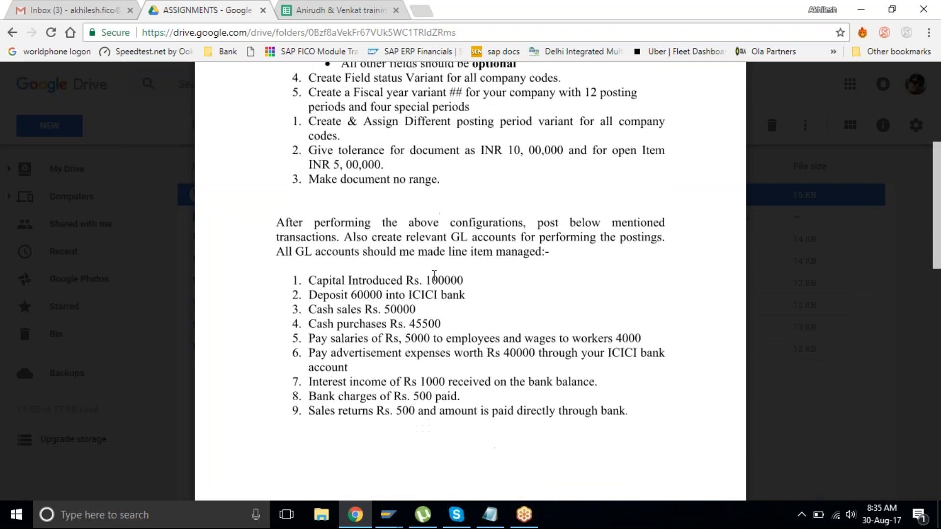
pyautogui.scroll(-2, 434, 276)
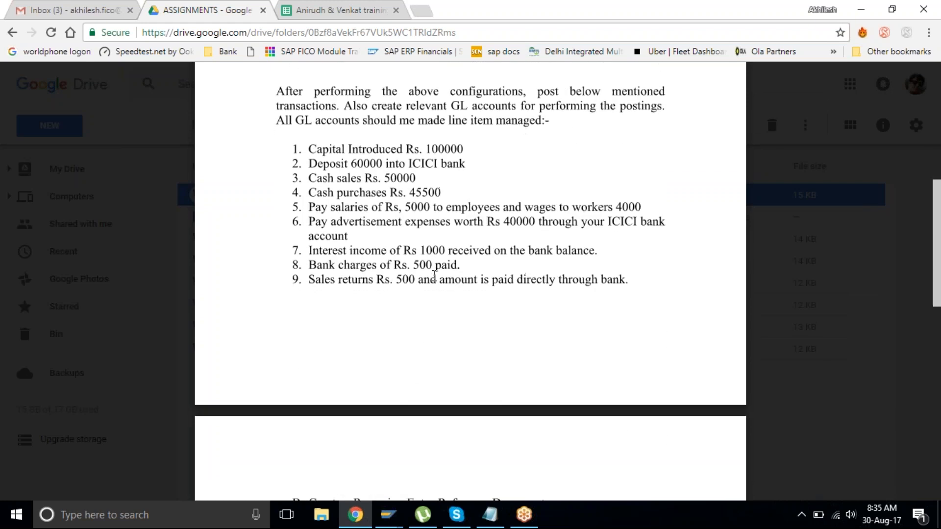
pyautogui.scroll(-1, 434, 276)
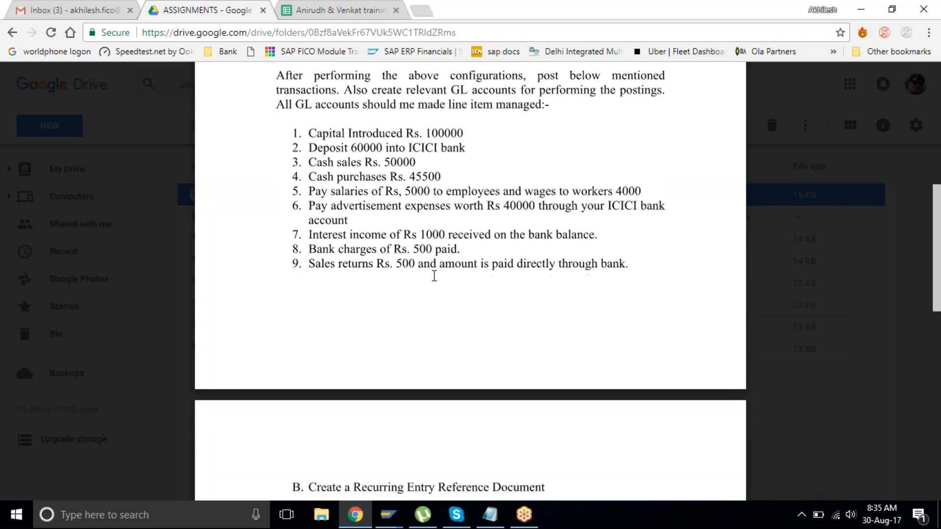
pyautogui.scroll(-1, 434, 276)
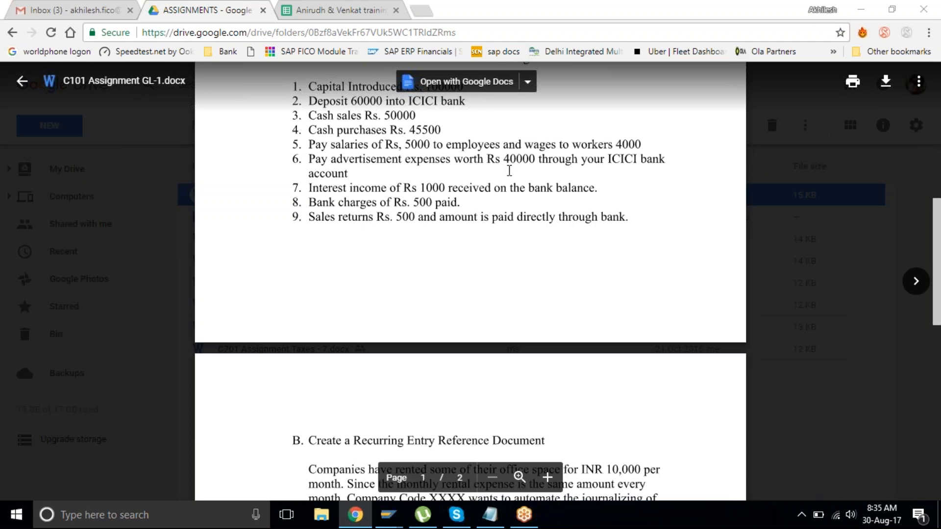
pyautogui.scroll(1, 509, 170)
pyautogui.scroll(1, 357, 157)
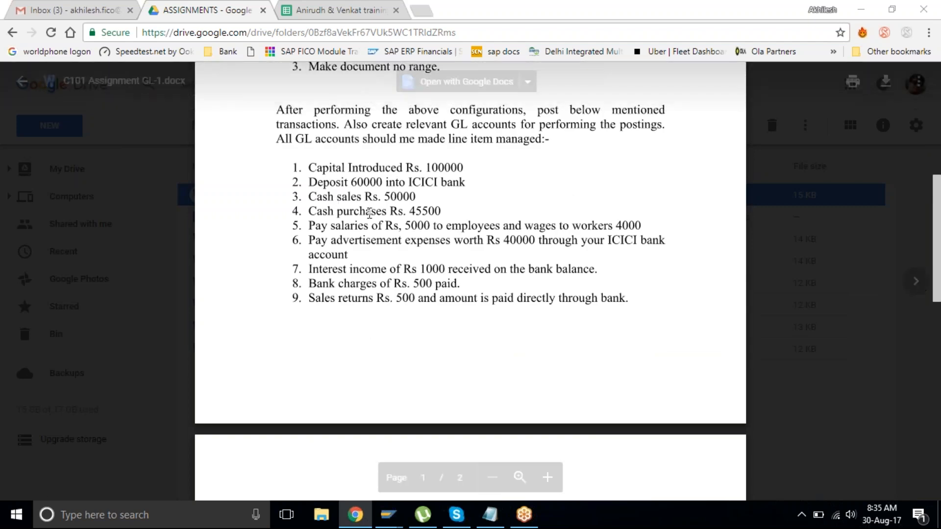
pyautogui.scroll(-6, 406, 294)
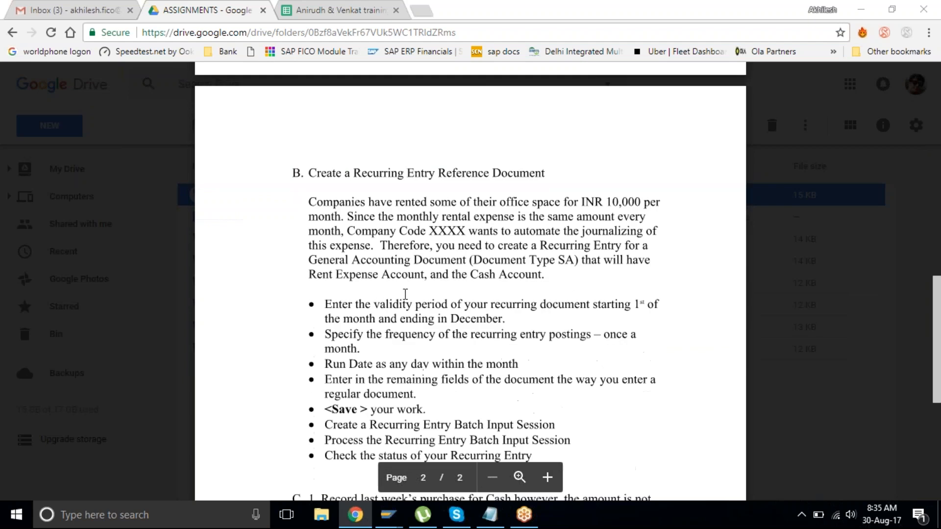
pyautogui.scroll(6, 405, 293)
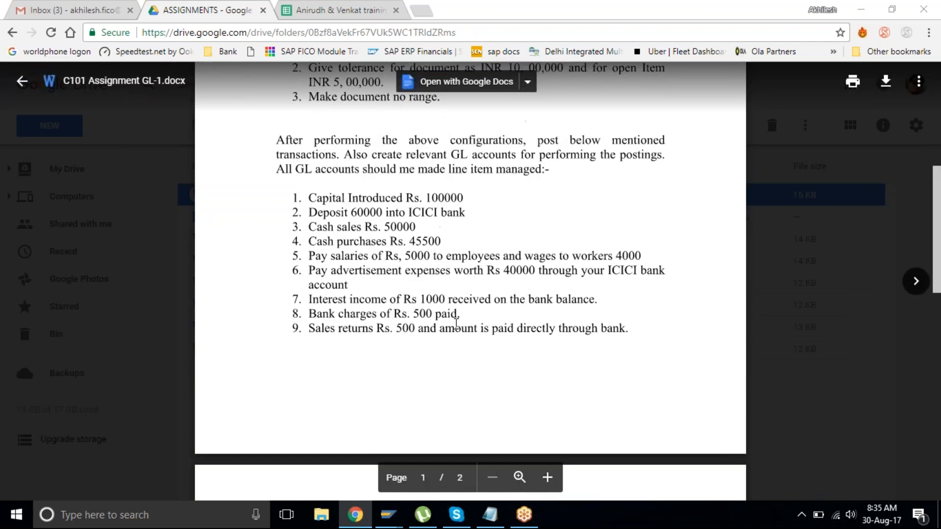
pyautogui.scroll(1, 456, 323)
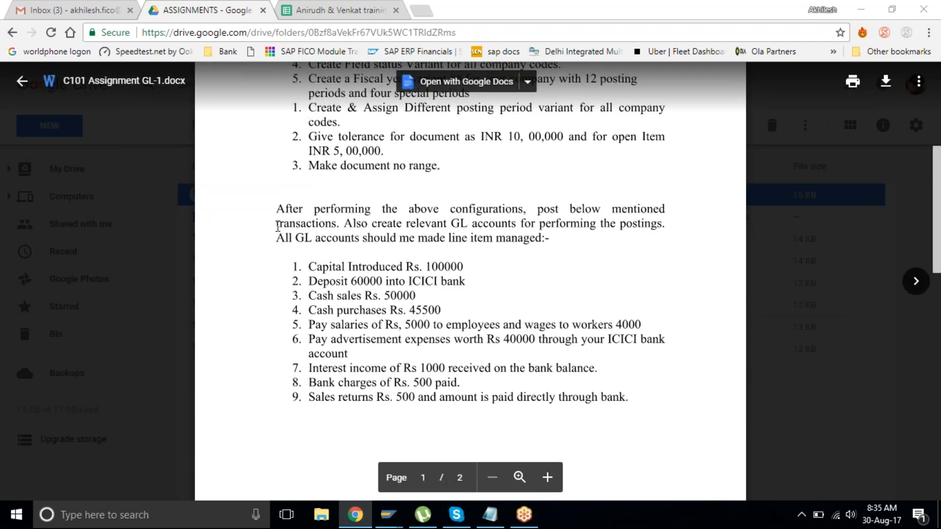
pyautogui.scroll(5, 333, 226)
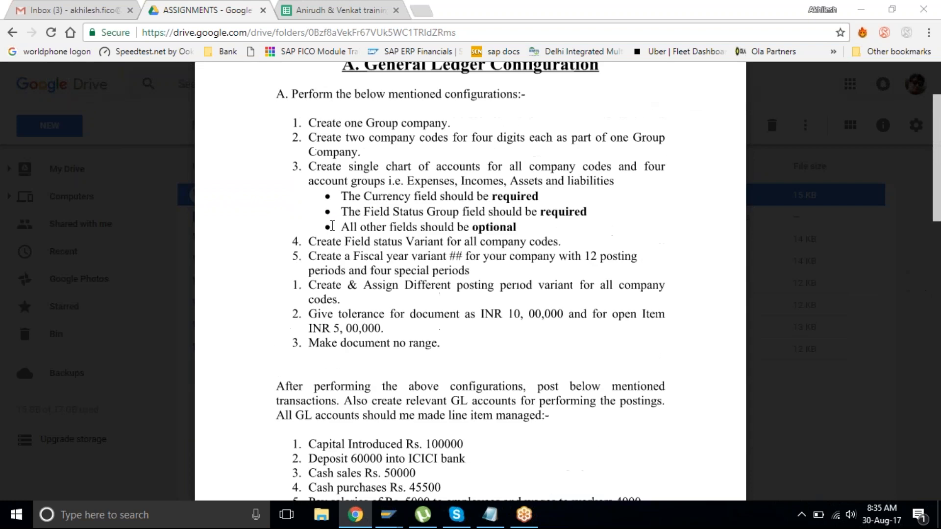
pyautogui.scroll(-7, 288, 131)
pyautogui.moveTo(277, 132); pyautogui.dragTo(629, 321)
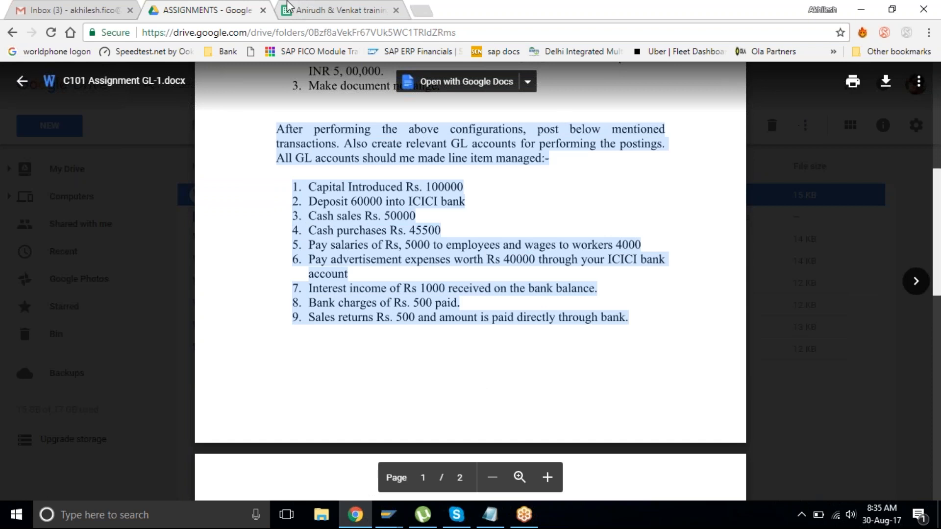
# Step: Return to the classs material folder and open sharing for the ASSIGNMENTS folder
pyautogui.click(30, 86)
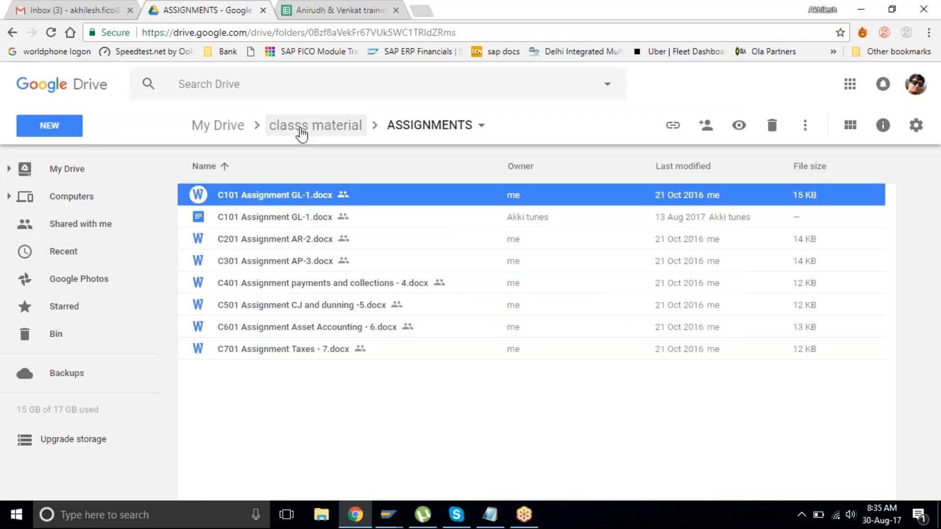
pyautogui.click(300, 126)
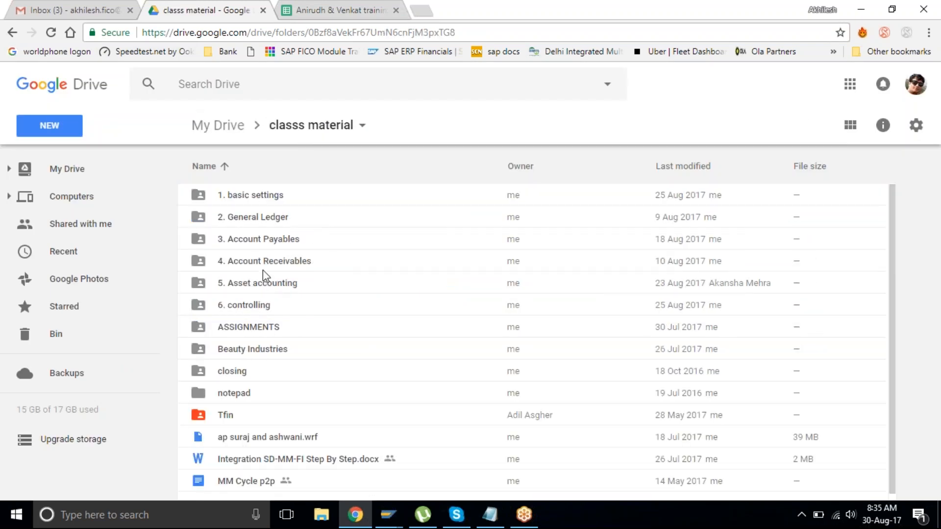
pyautogui.click(295, 327)
pyautogui.rightClick(322, 327)
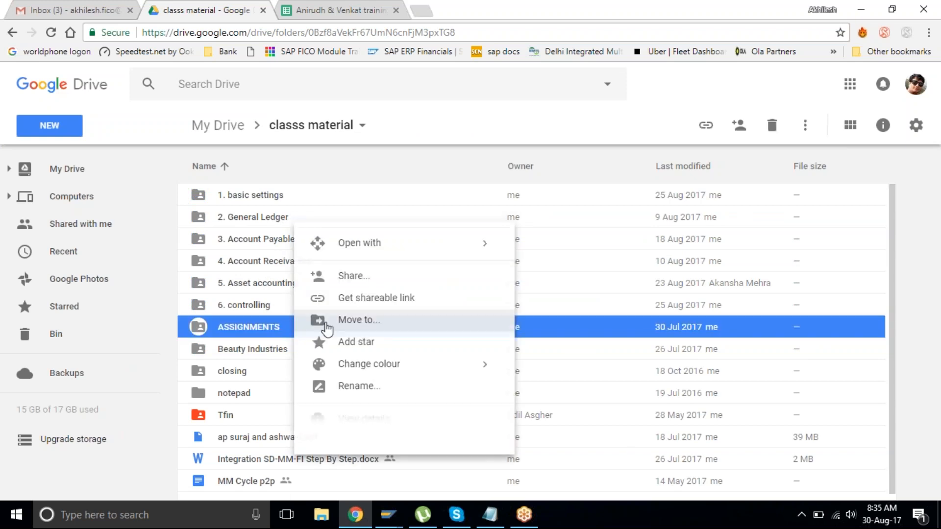
pyautogui.click(368, 280)
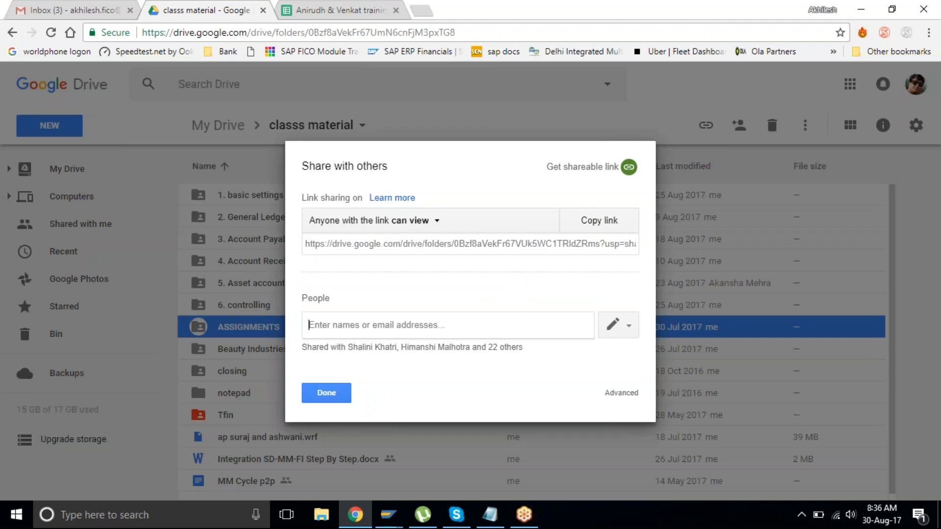
# Step: Add three contacts as recipients and send the ASSIGNMENTS folder share
pyautogui.write('a niru')
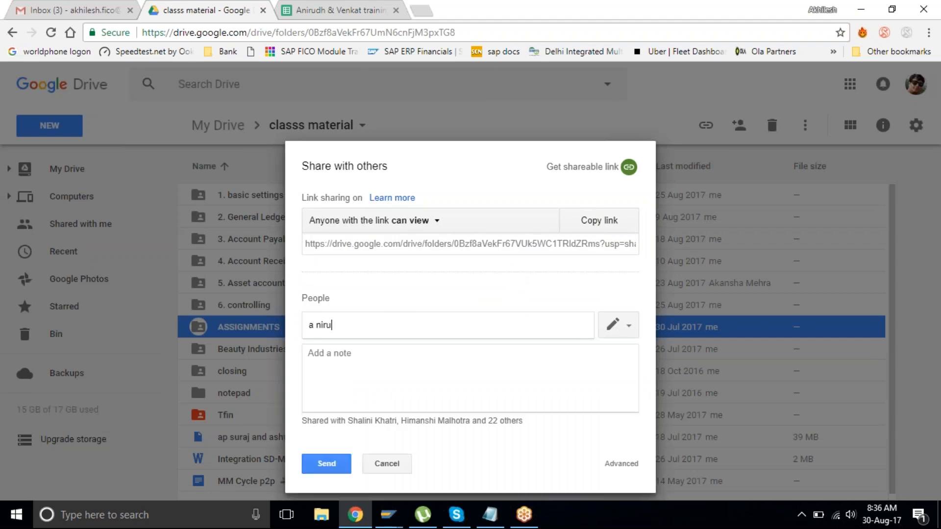
pyautogui.write('ni')
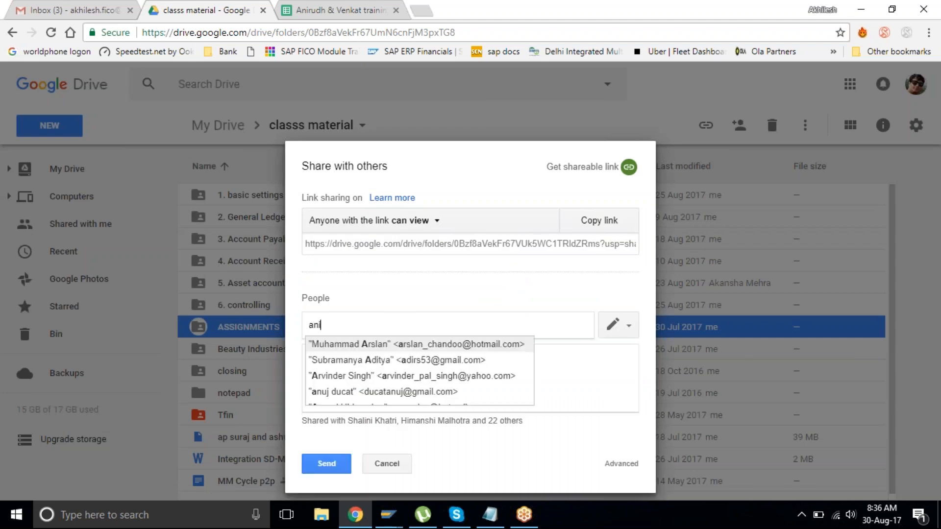
pyautogui.write('u')
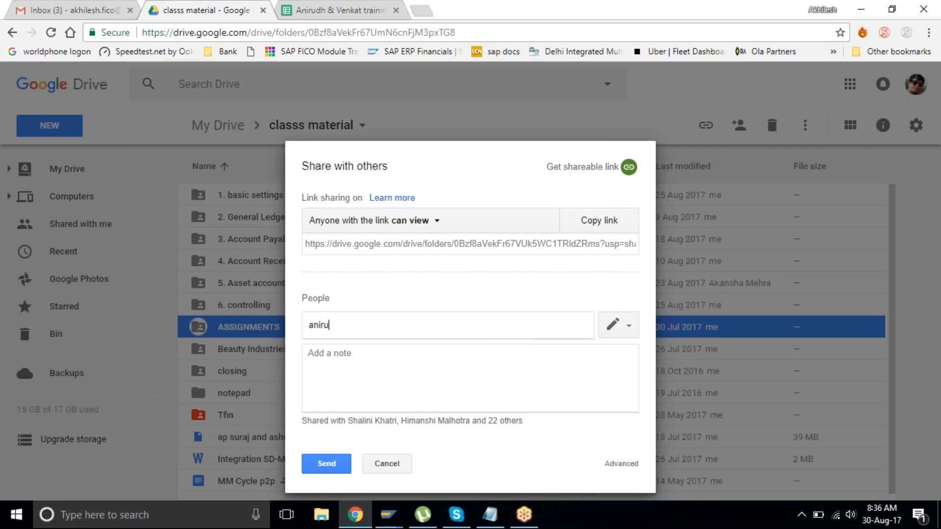
pyautogui.press('BackSpace')
pyautogui.press('Return')
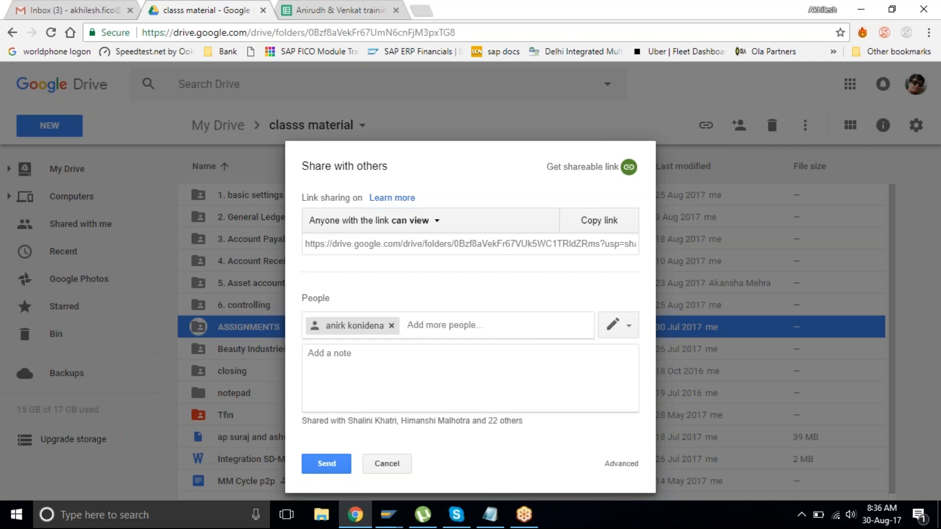
pyautogui.write('venka')
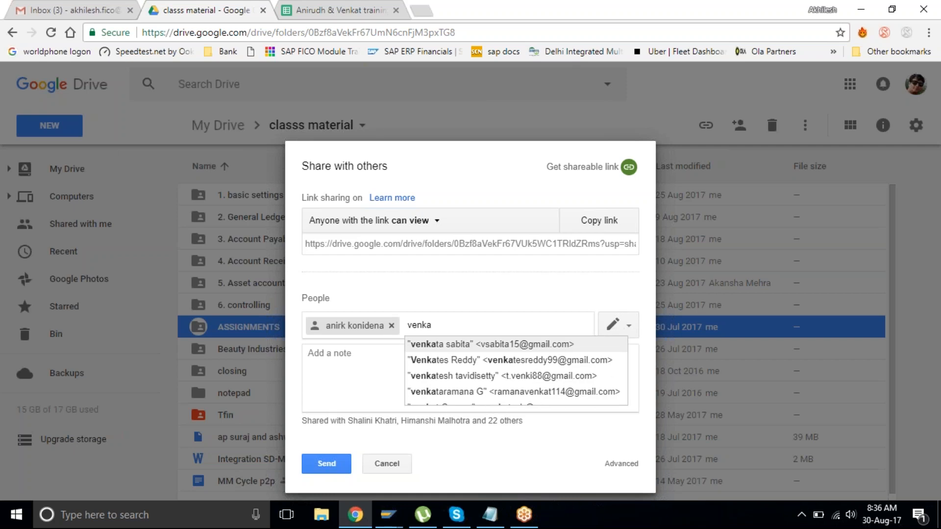
pyautogui.press('BackSpace')
pyautogui.write('y')
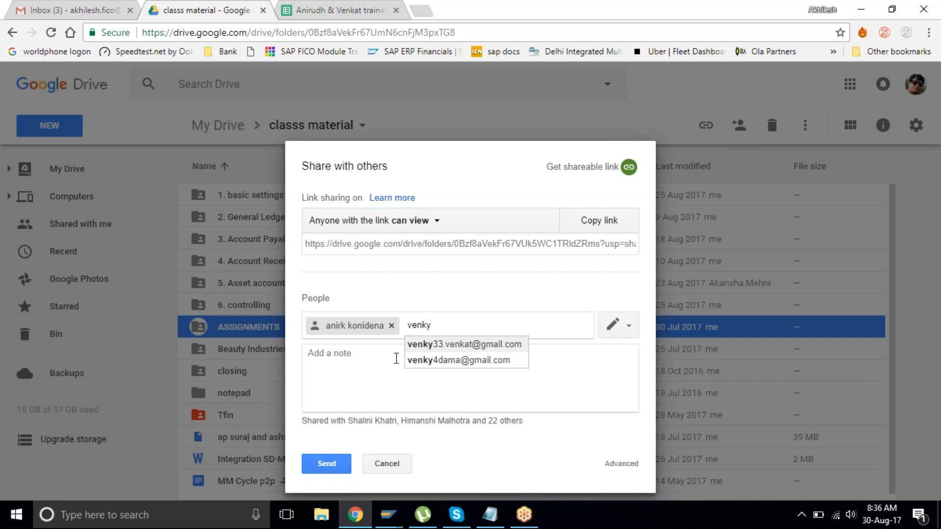
pyautogui.click(458, 360)
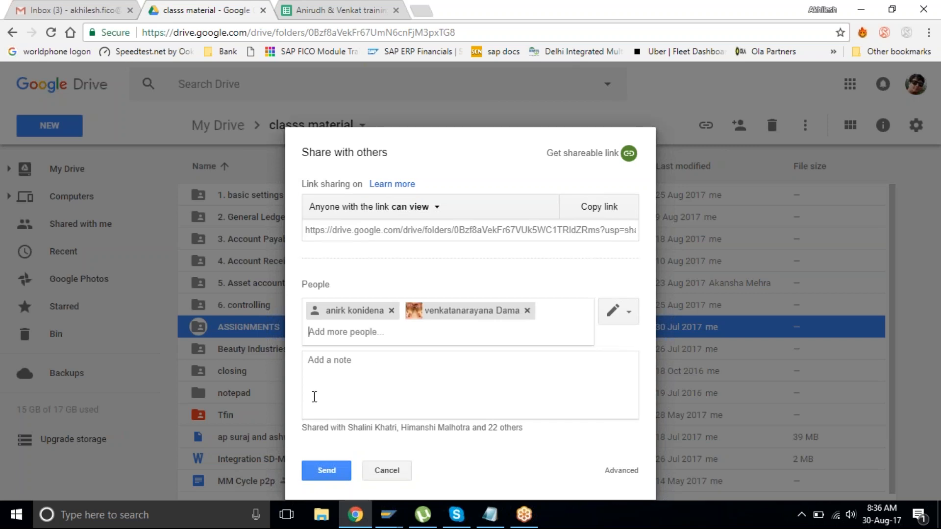
pyautogui.write('sakin')
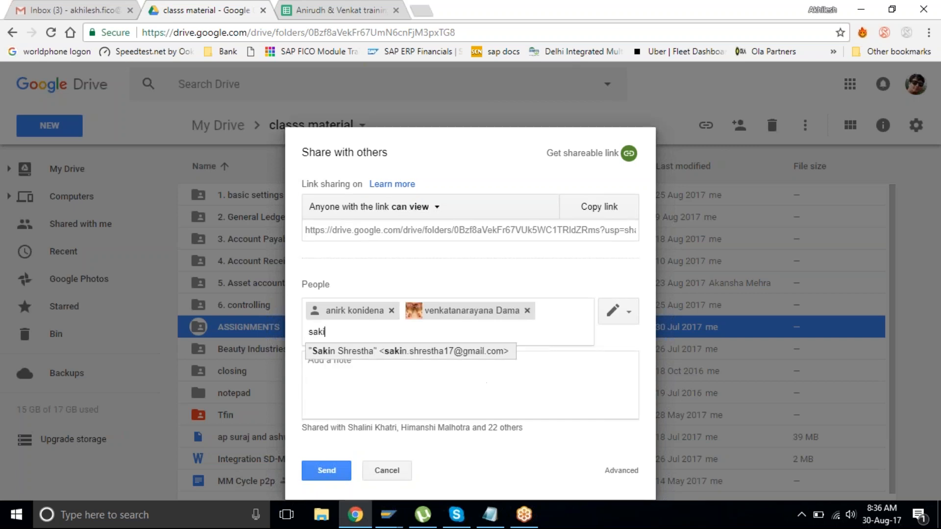
pyautogui.click(466, 351)
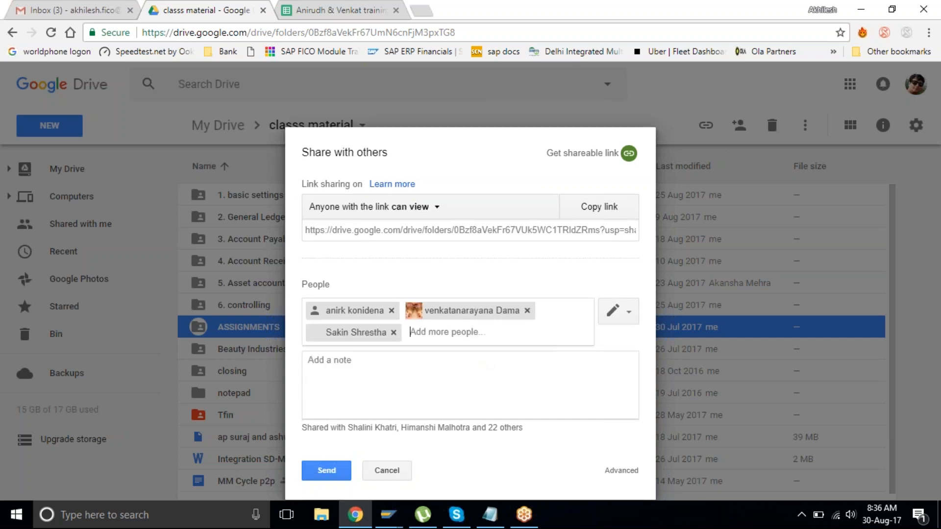
pyautogui.click(326, 471)
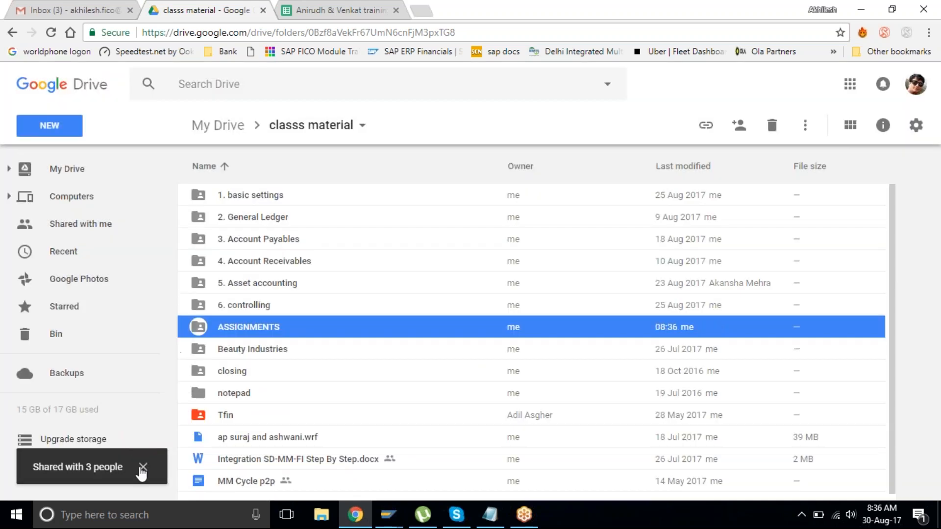
pyautogui.click(142, 467)
# Step: Sign out of the Google account, then go back to the training spreadsheet and the SAP FB50 screen
pyautogui.click(105, 478)
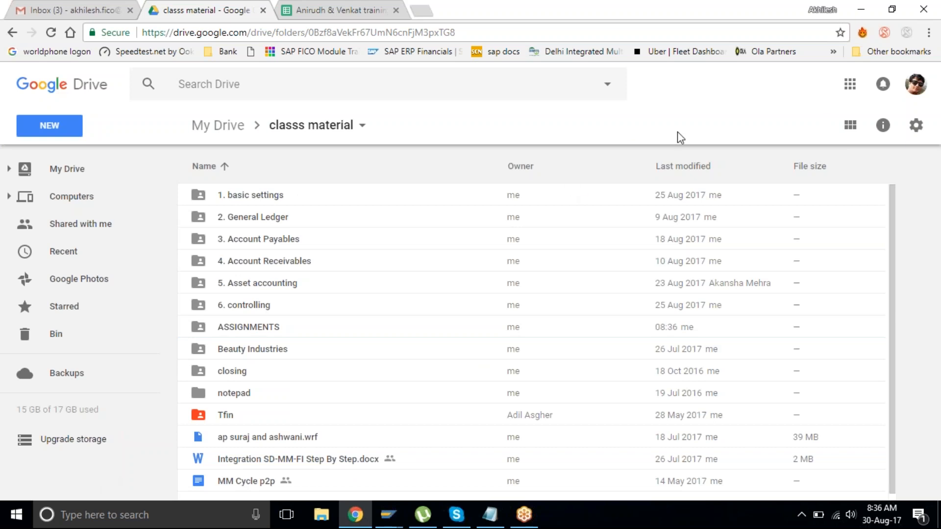
pyautogui.click(915, 84)
pyautogui.click(896, 212)
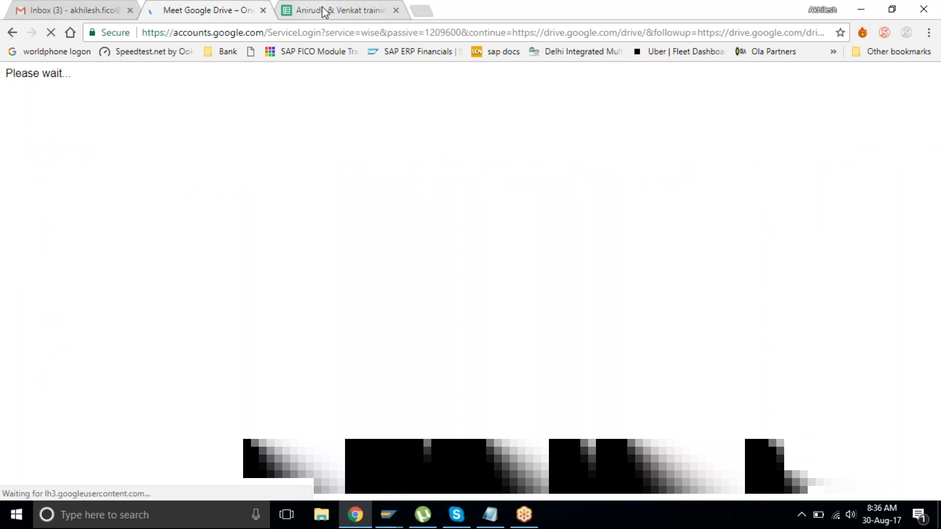
pyautogui.click(324, 12)
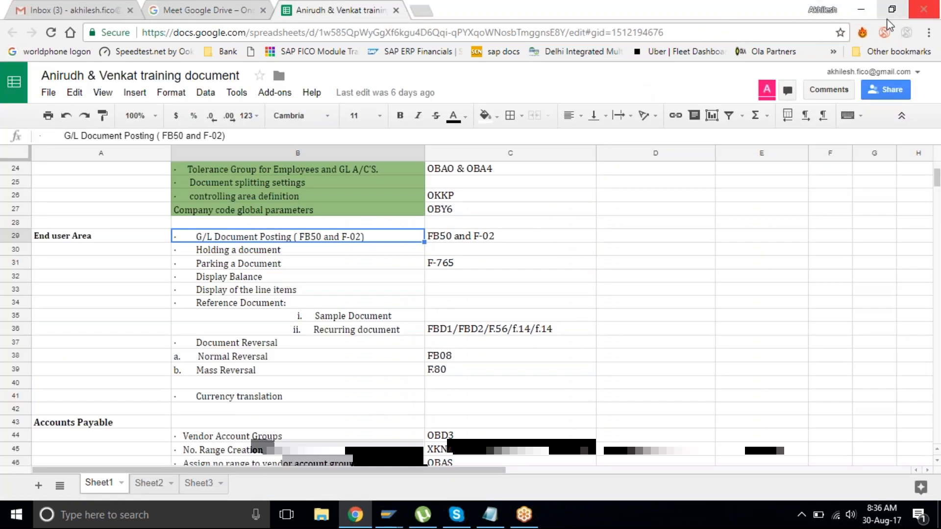
pyautogui.hotkey('alt', 'Tab')
# Step: Log off the FB50 session, close Notepad without saving, and close the SAP Logon window
pyautogui.click(300, 11)
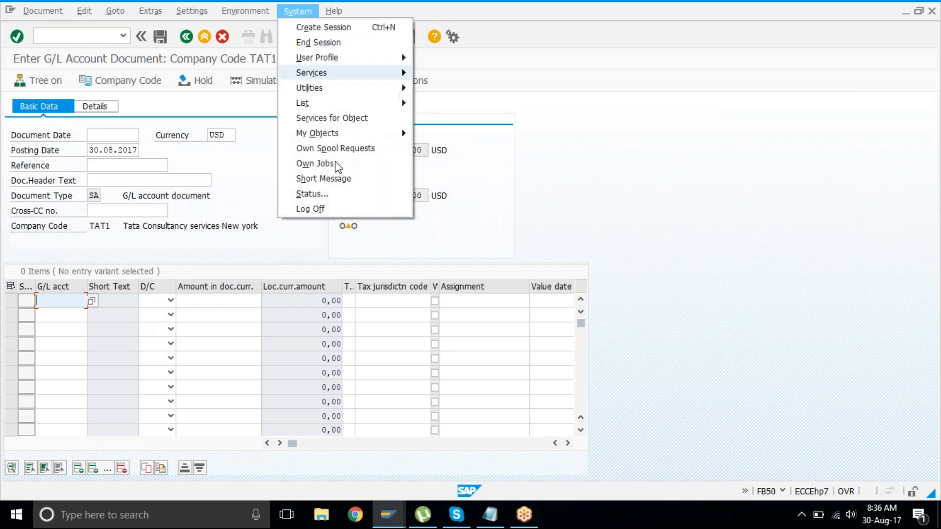
pyautogui.click(356, 214)
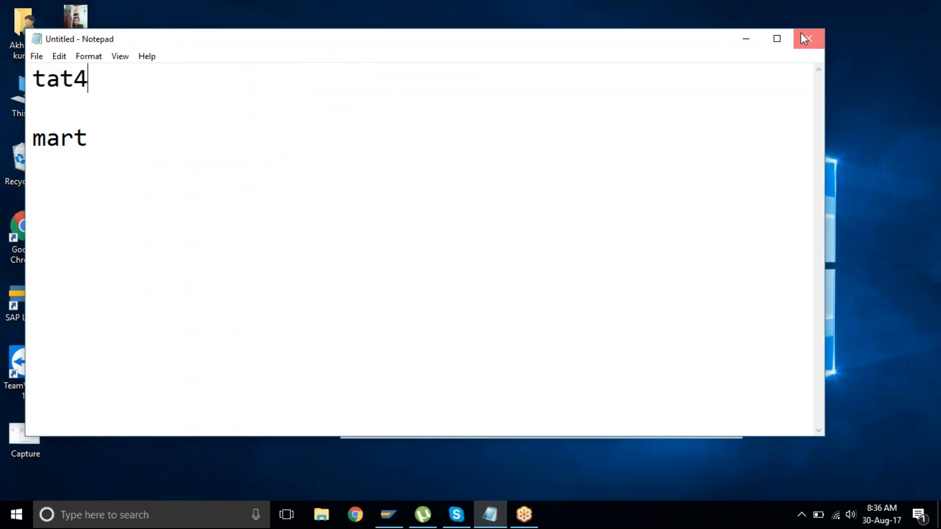
pyautogui.click(803, 38)
pyautogui.click(492, 258)
pyautogui.click(728, 111)
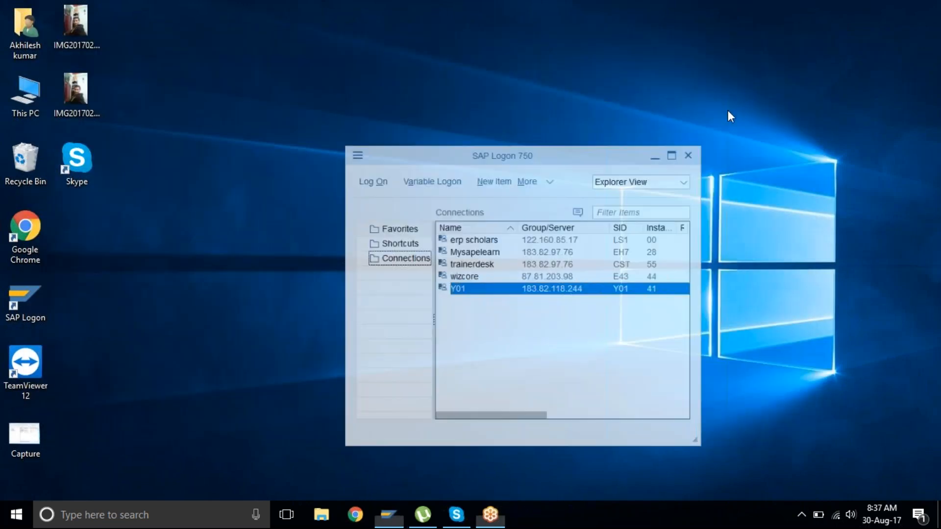